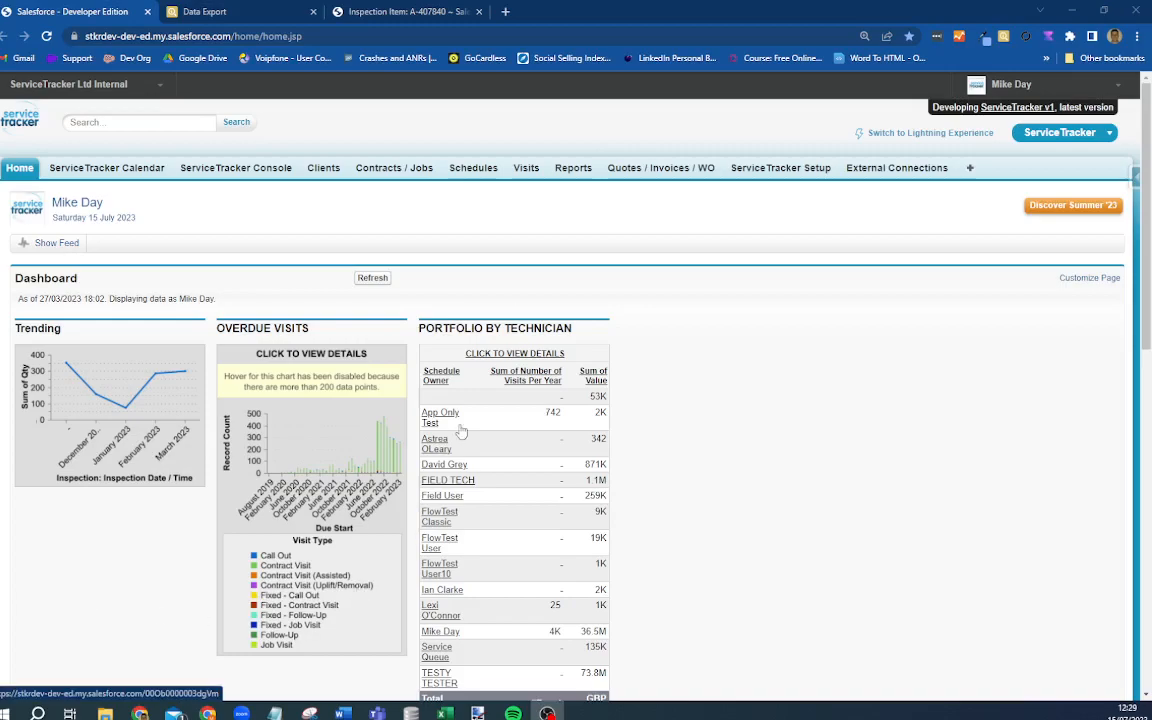
# Open the Chrome Web Store and search it for "salesforce"
pyautogui.click(1139, 37)
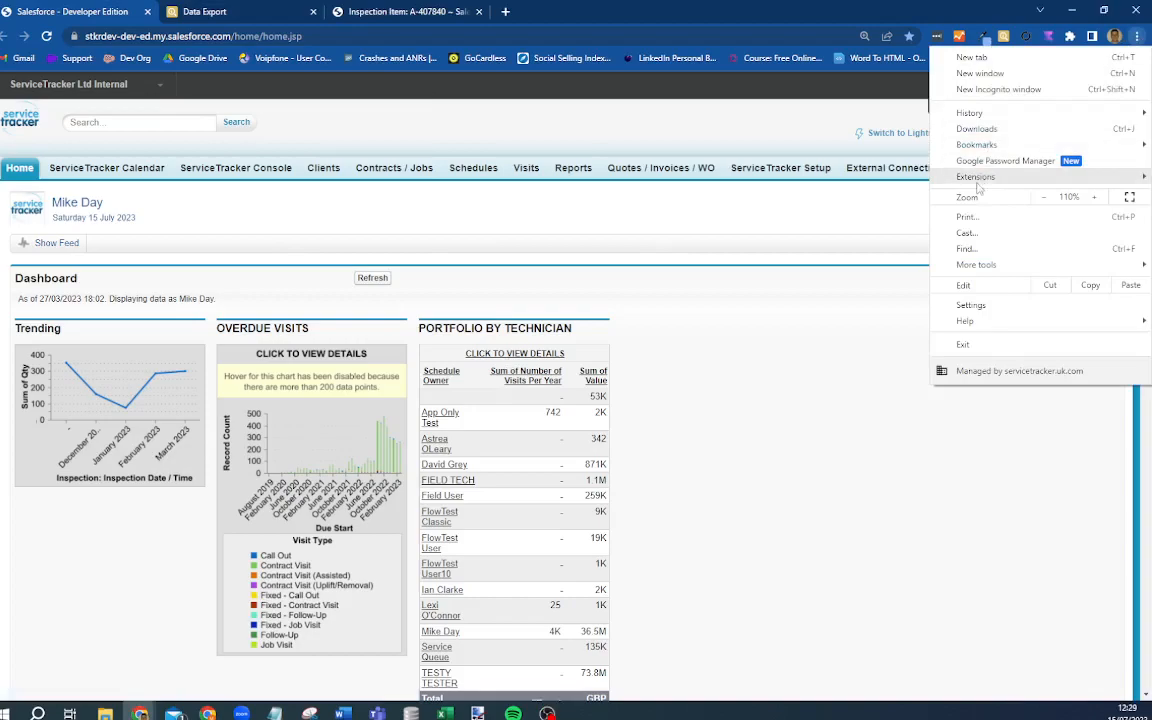
pyautogui.moveTo(980, 183)
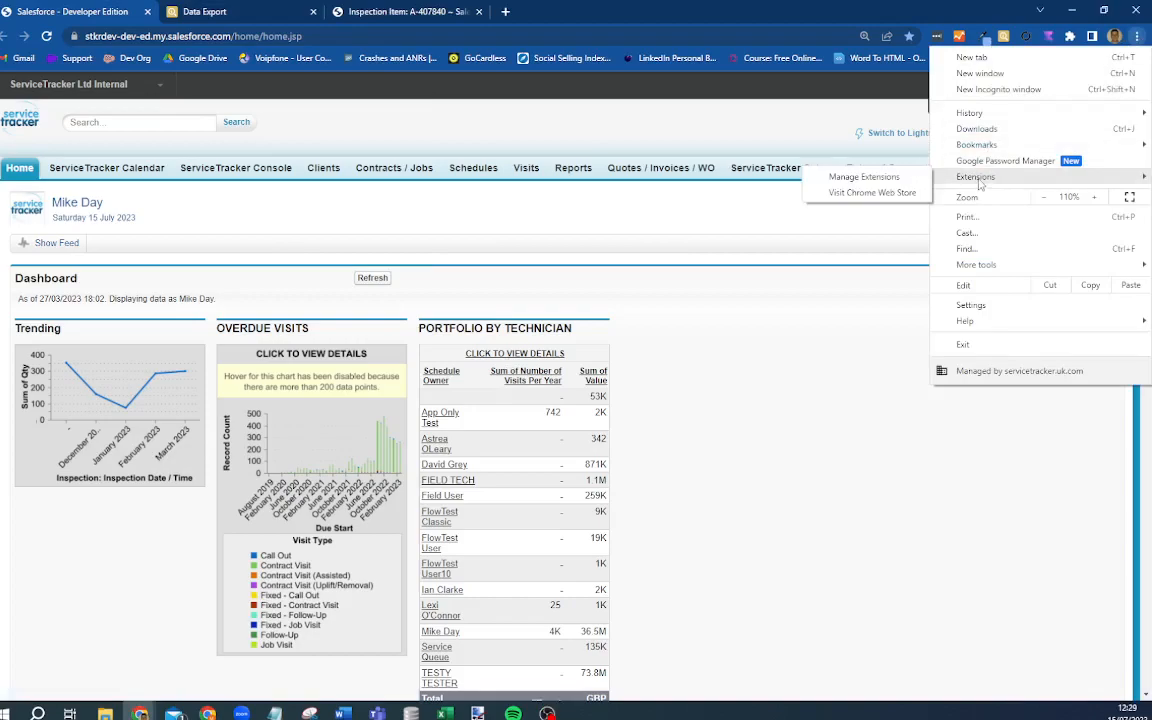
pyautogui.click(878, 195)
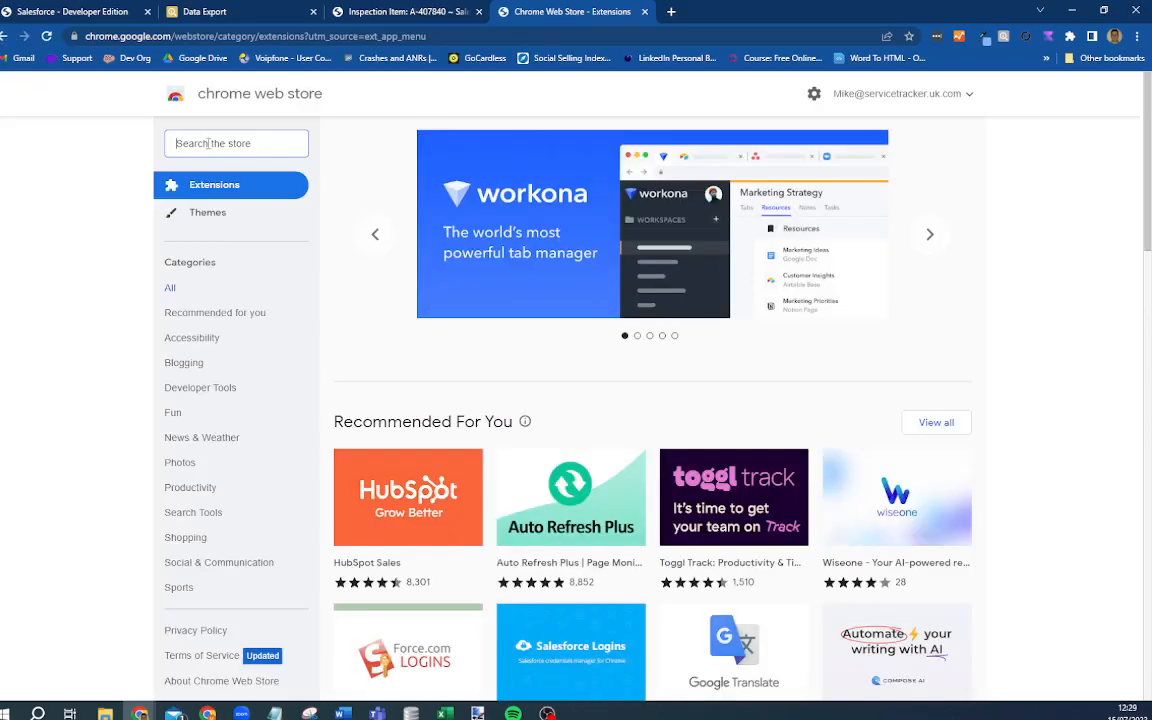
pyautogui.write('salesforce')
pyautogui.press('Return')
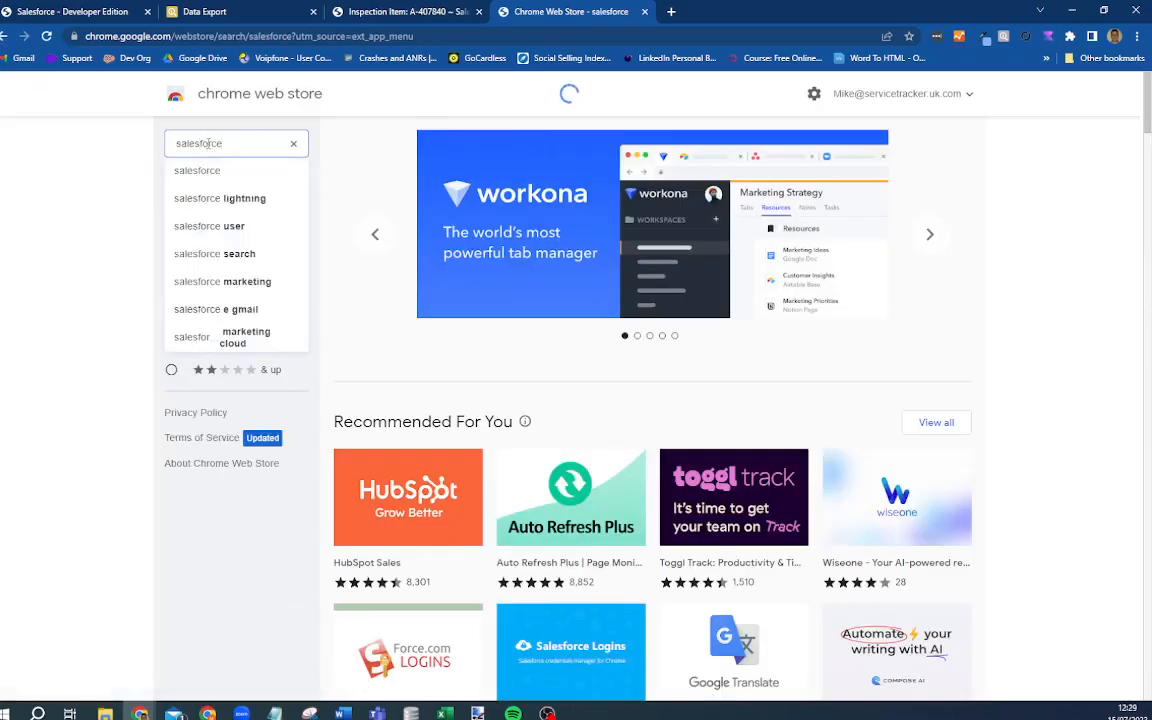
# Find Salesforce inspector among the search results, open its store page and highlight the extension's name
pyautogui.scroll(-5, 507, 494)
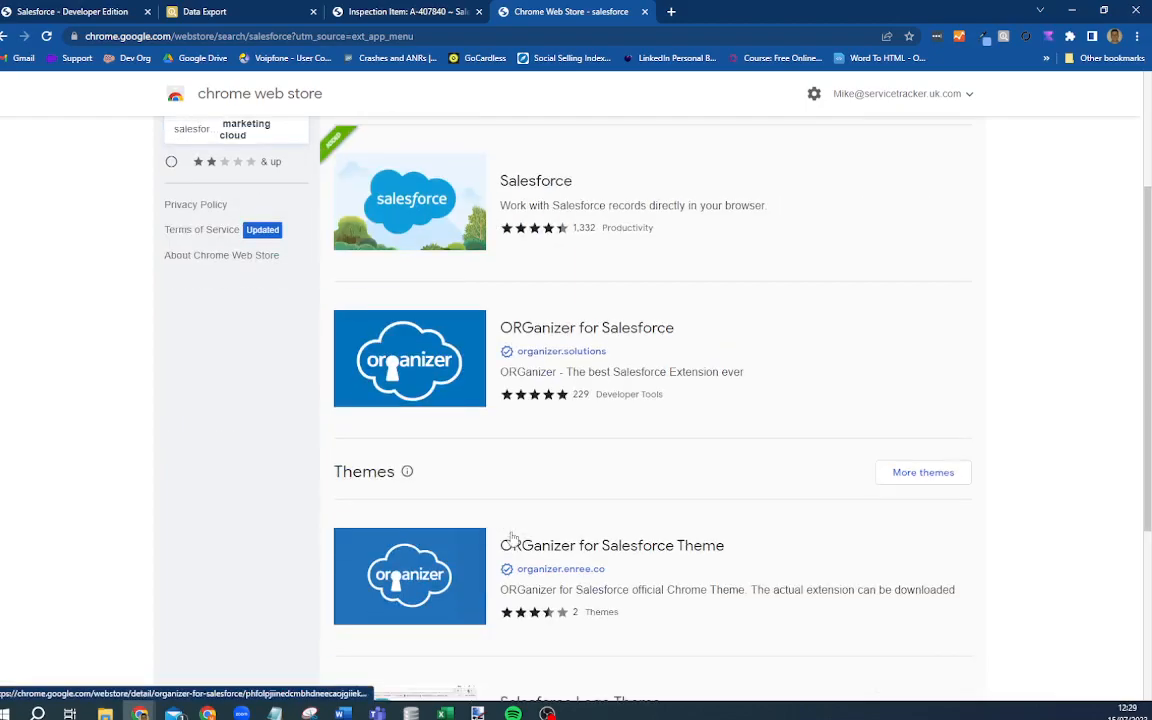
pyautogui.scroll(2, 512, 610)
pyautogui.scroll(-2, 512, 620)
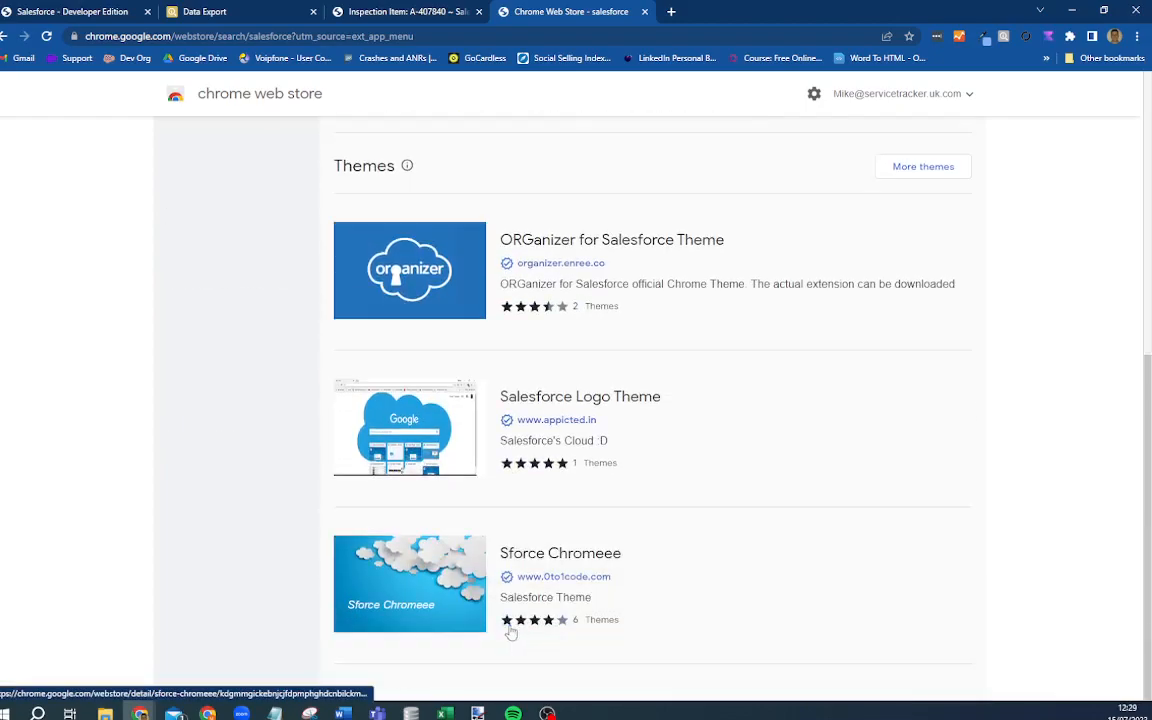
pyautogui.scroll(5, 480, 460)
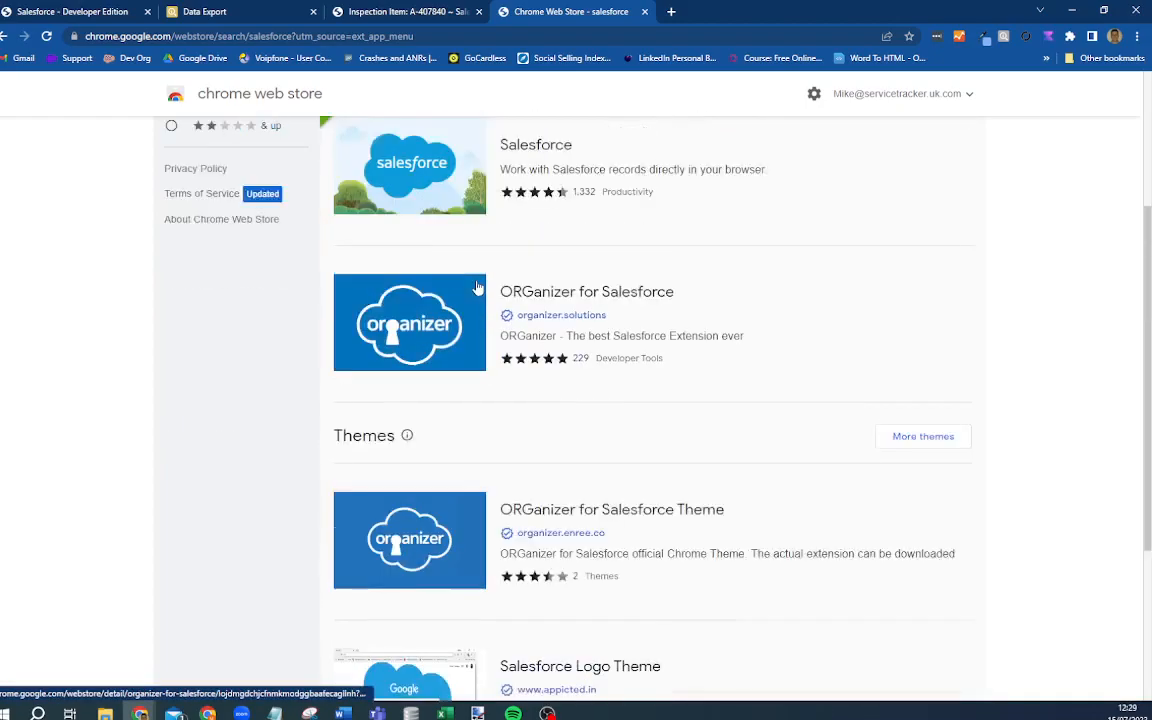
pyautogui.scroll(1, 478, 288)
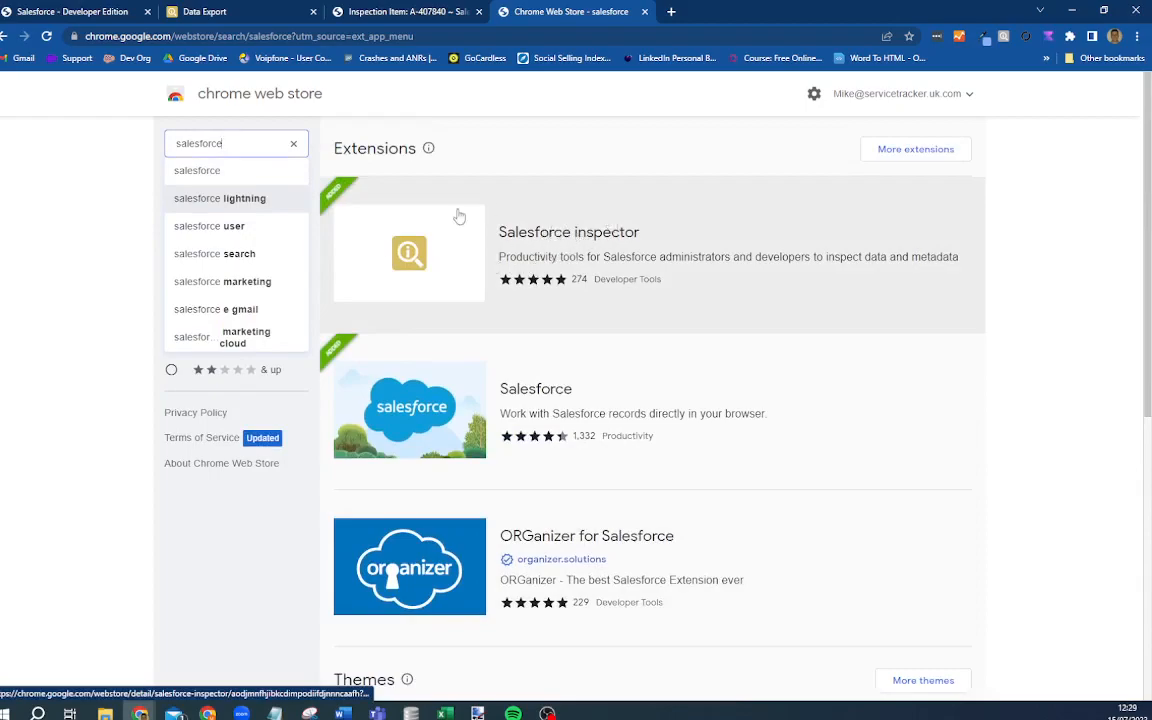
pyautogui.click(405, 255)
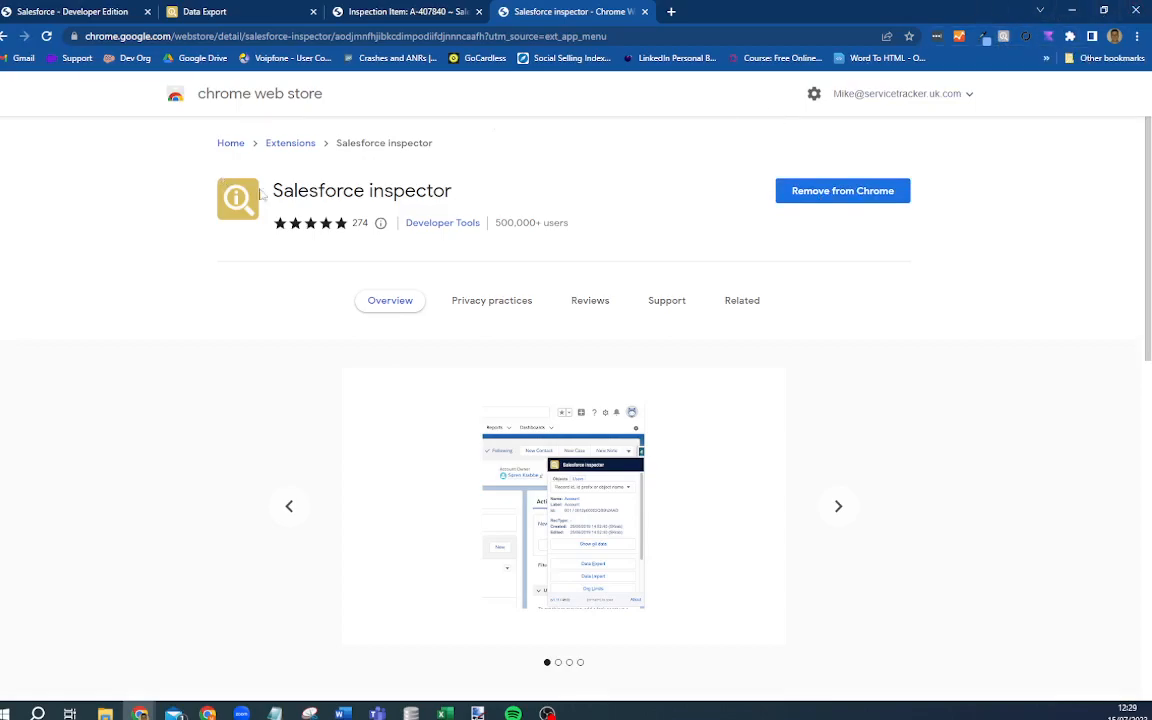
pyautogui.tripleClick(430, 193)
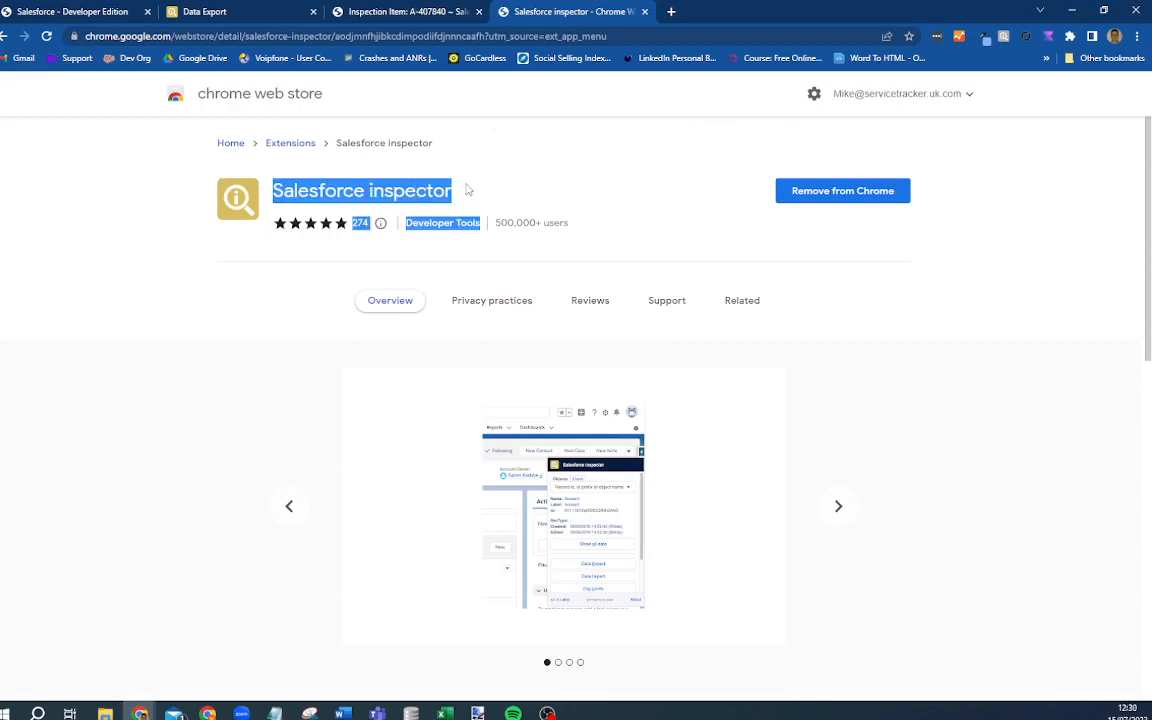
# Show the Salesforce inspector pane on the Salesforce home page, and switch to the already open Data Export page
pyautogui.click(51, 13)
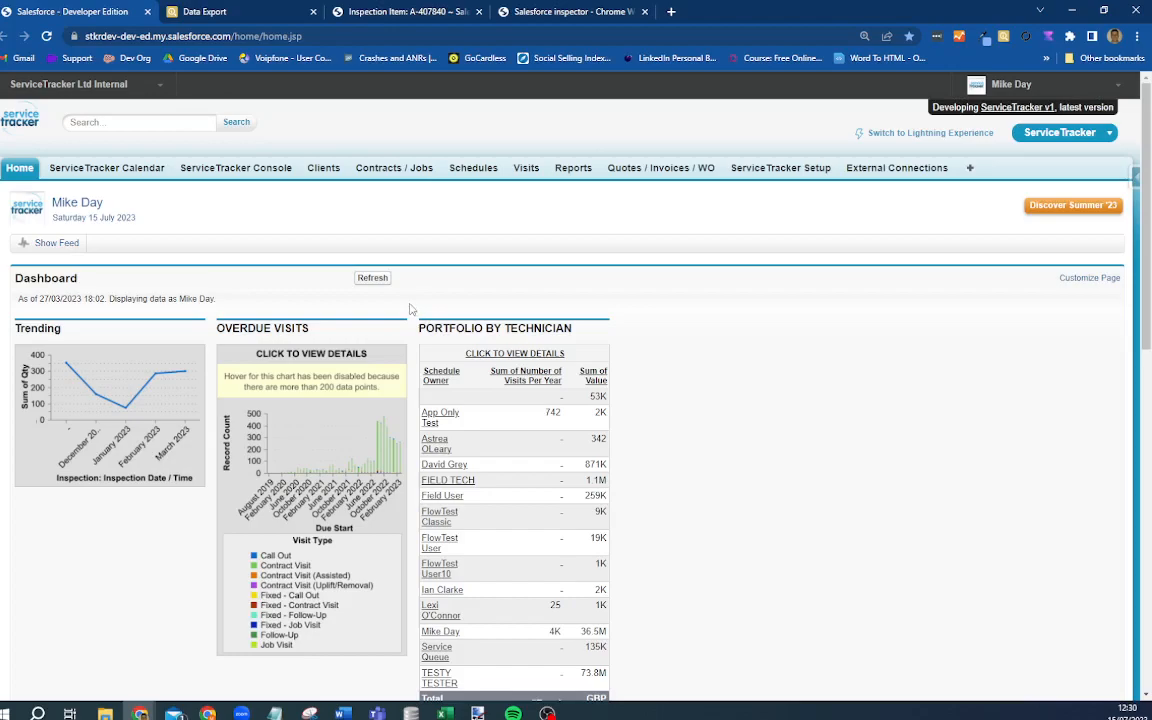
pyautogui.click(1134, 177)
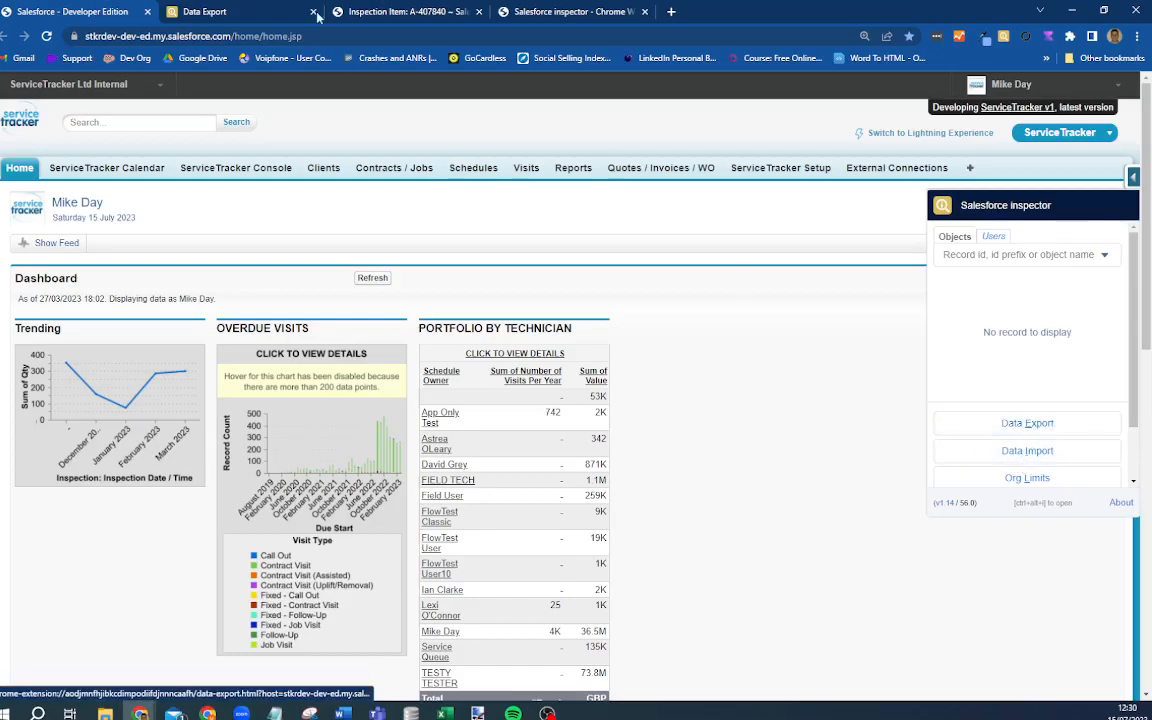
pyautogui.click(200, 11)
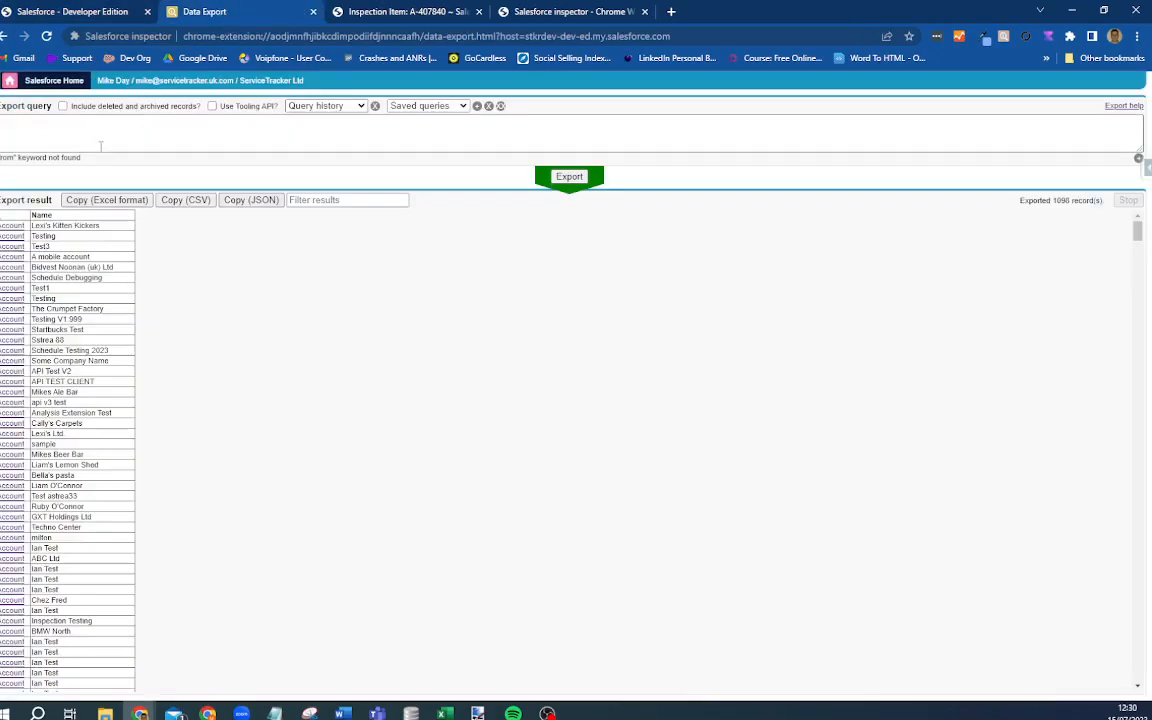
# Write an export query that selects name from contact, filtered by firstname equal to the contact's first name
pyautogui.click(14, 125)
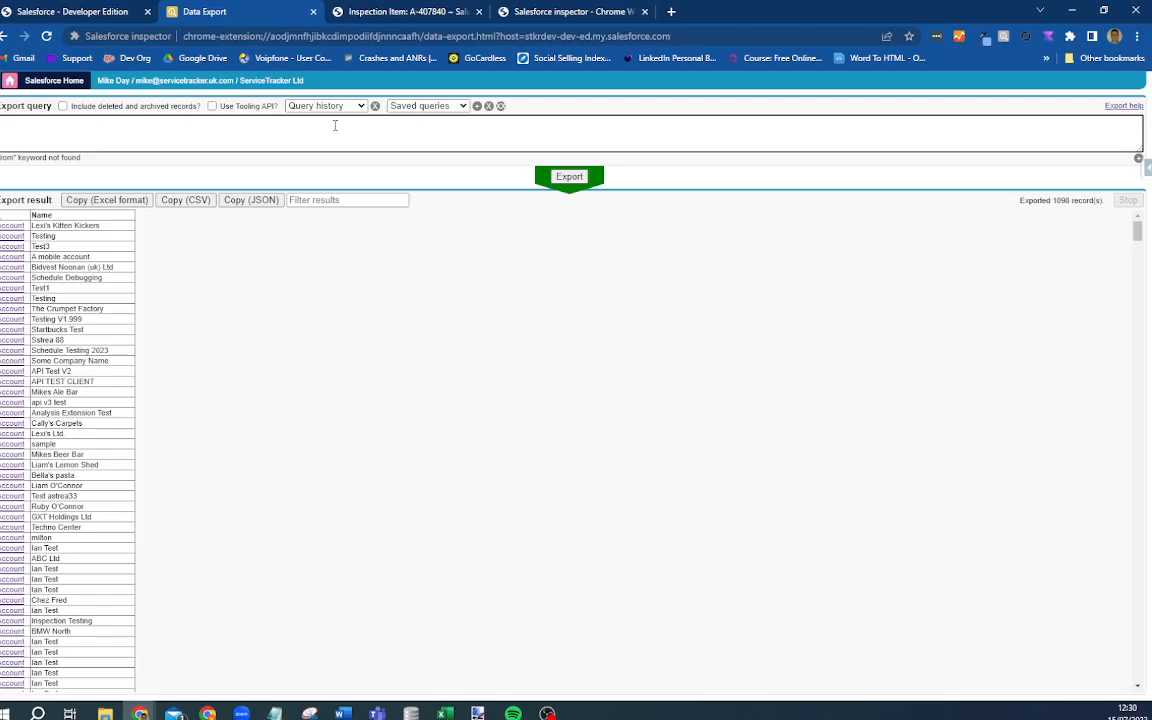
pyautogui.write('select name from ')
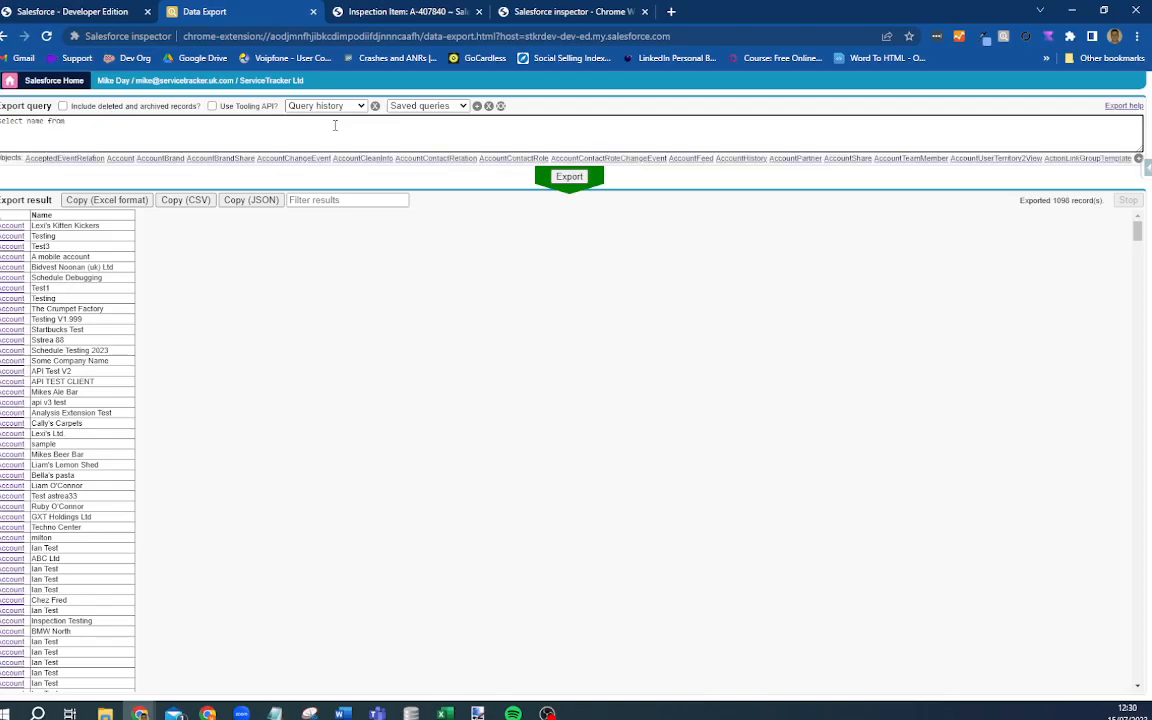
pyautogui.write('contact w')
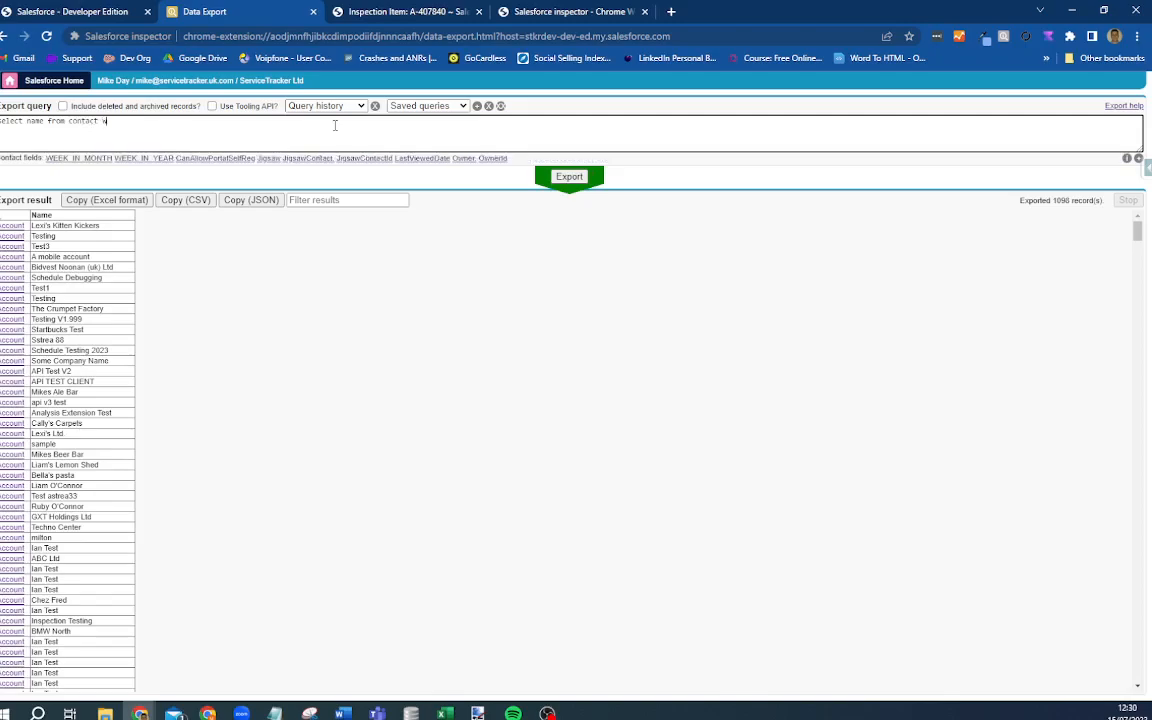
pyautogui.write("here firstname = 'Mike")
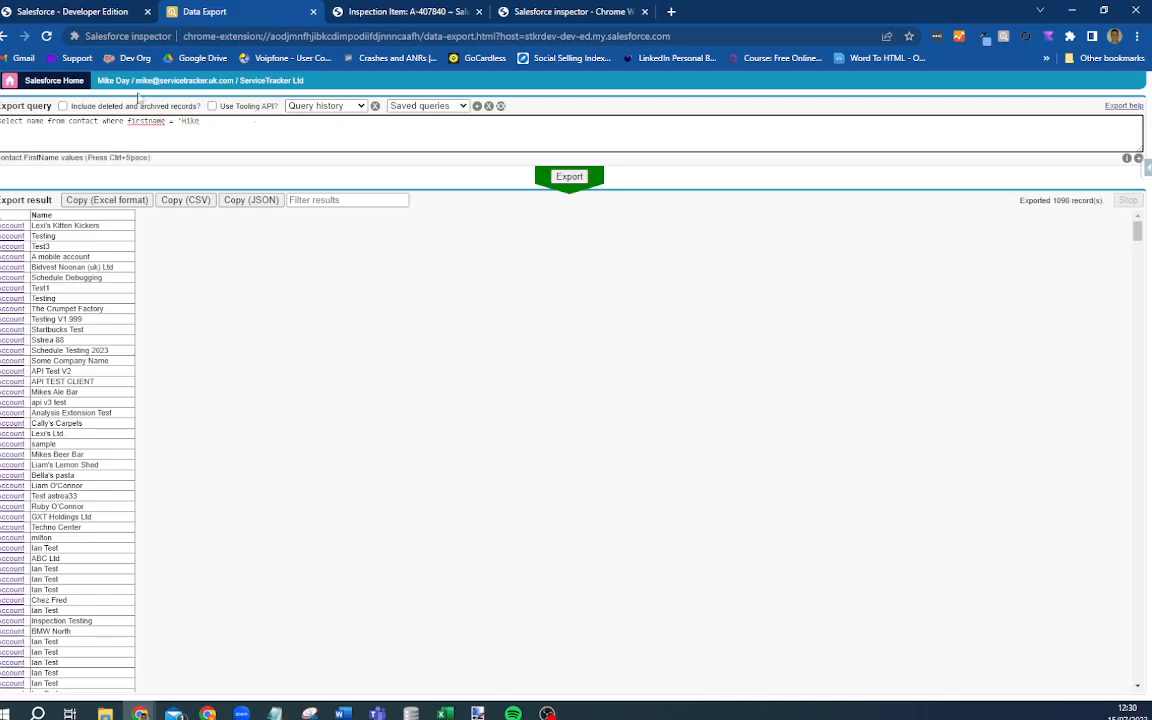
# Check the suggested fields and objects for name, contact and firstname in the query
pyautogui.click(40, 121)
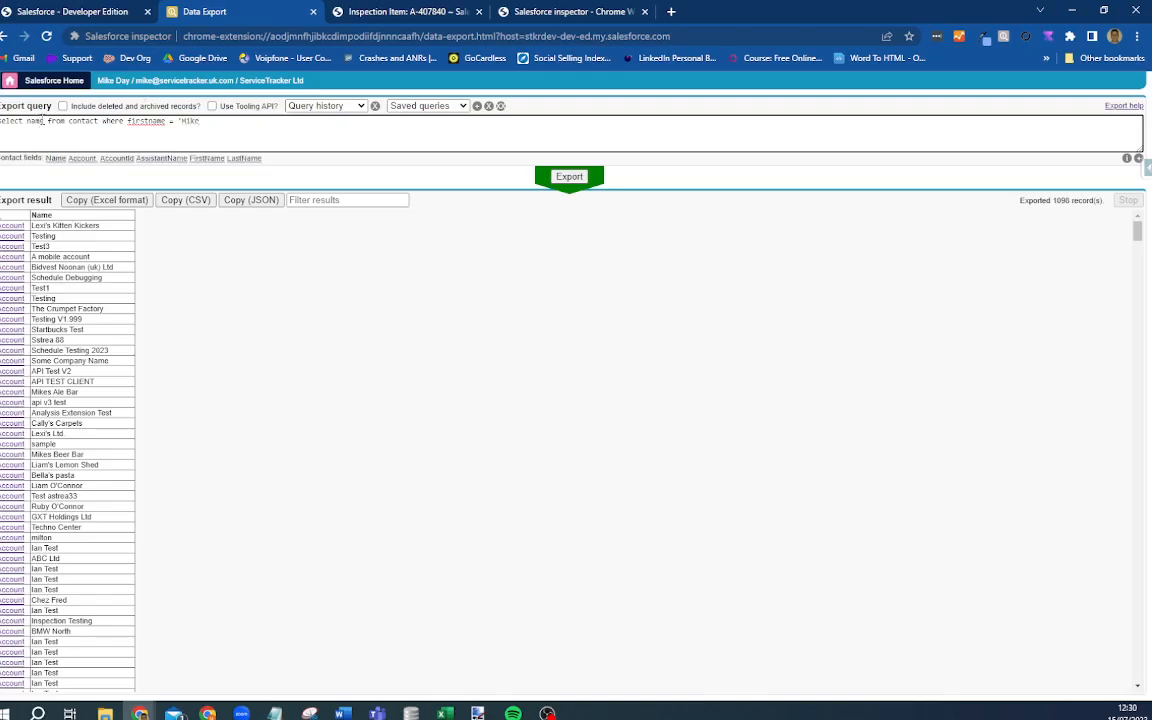
pyautogui.click(95, 121)
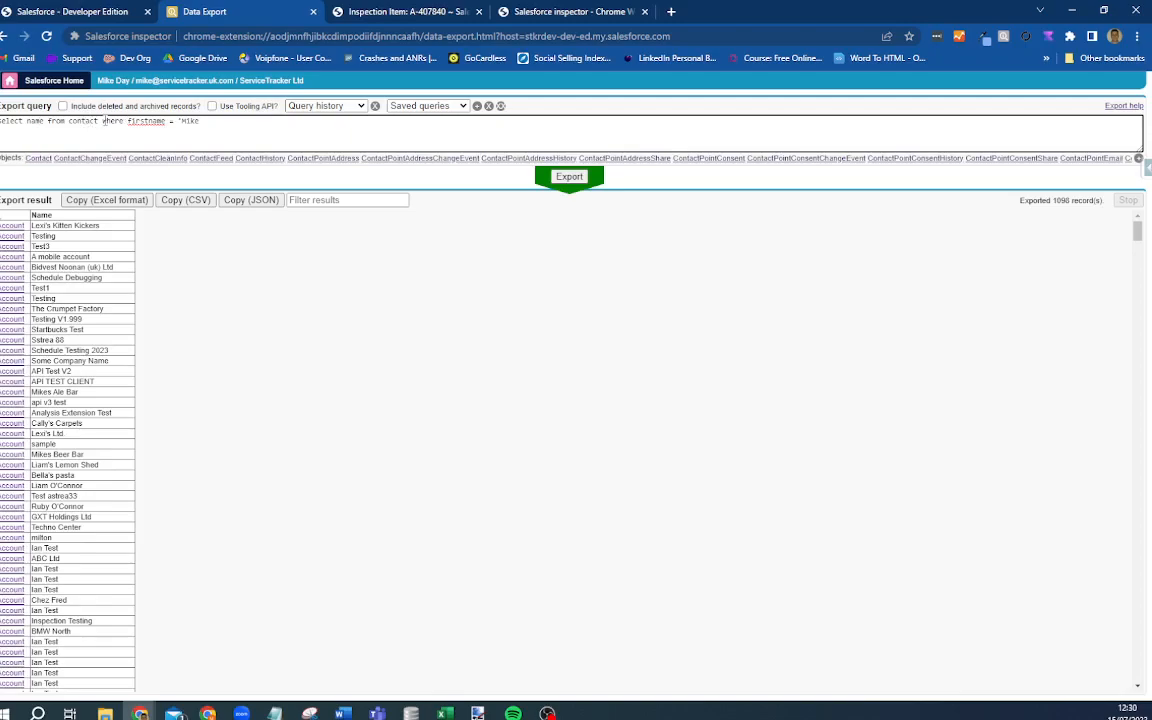
pyautogui.click(147, 121)
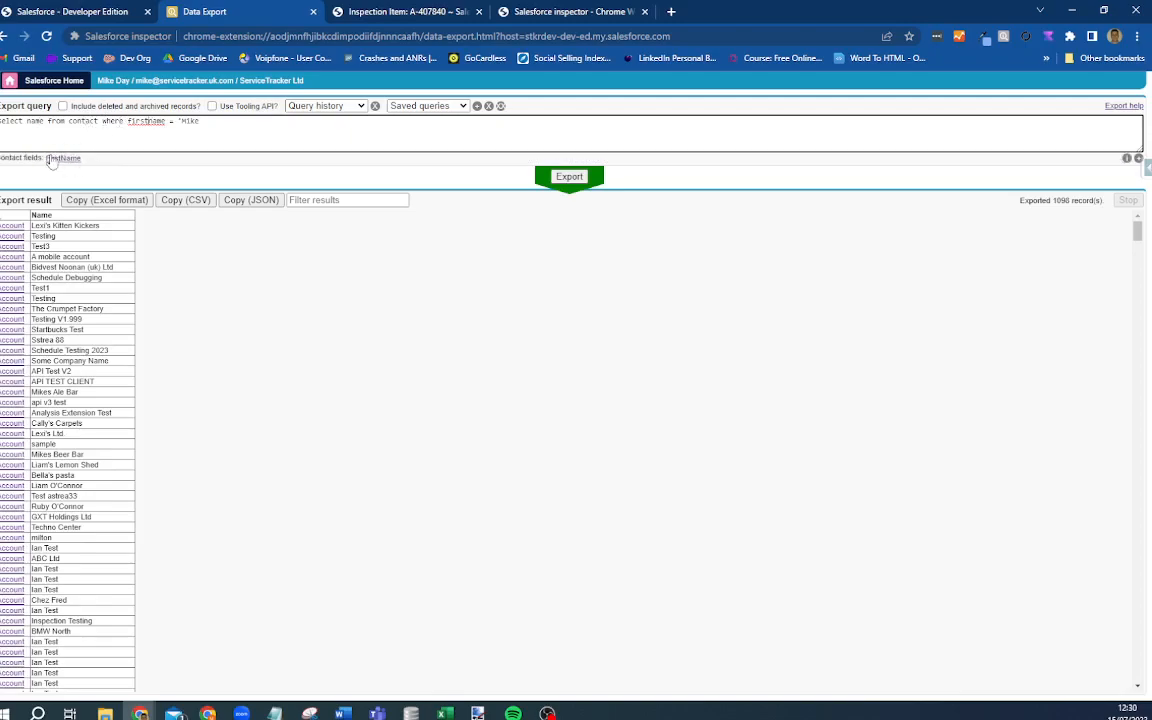
pyautogui.click(34, 121)
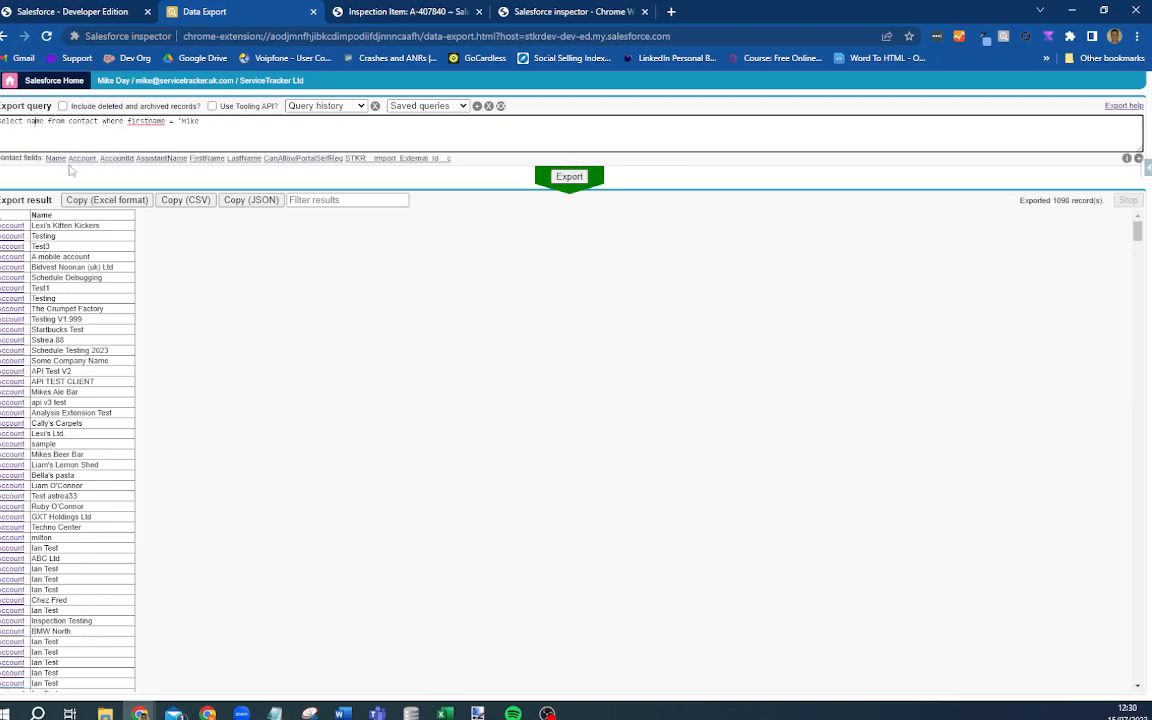
pyautogui.rightClick(150, 125)
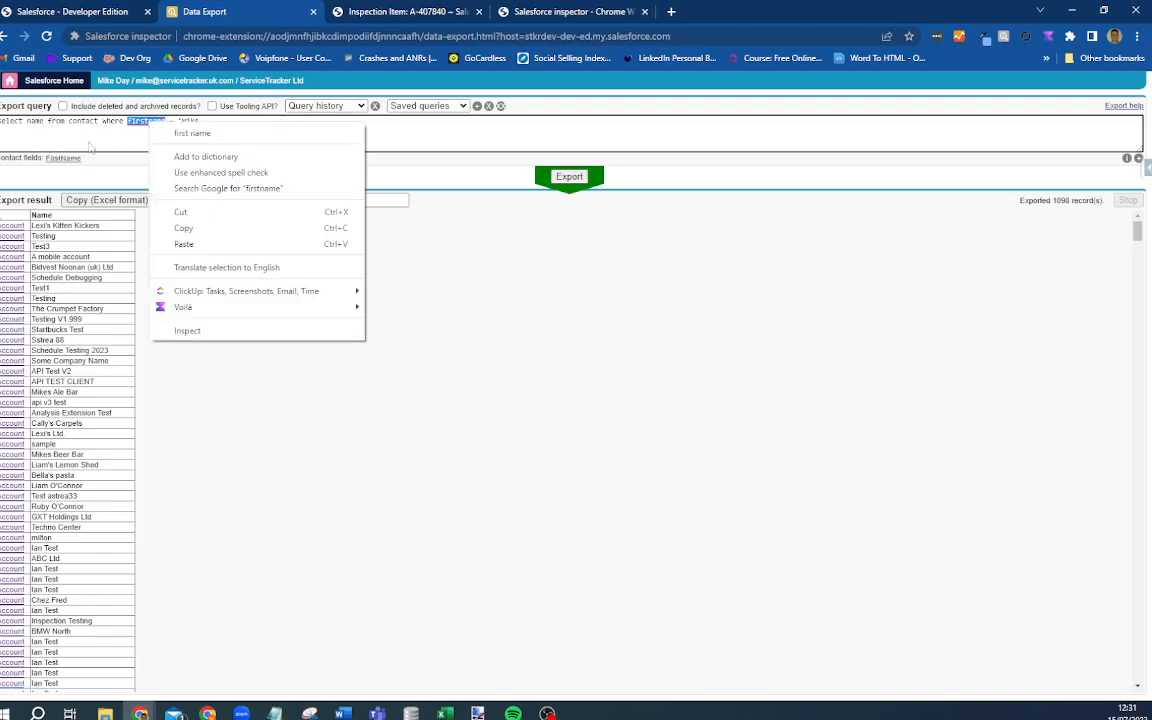
# Complete the firstname filter with a closing single quote and export the contact query
pyautogui.click(571, 179)
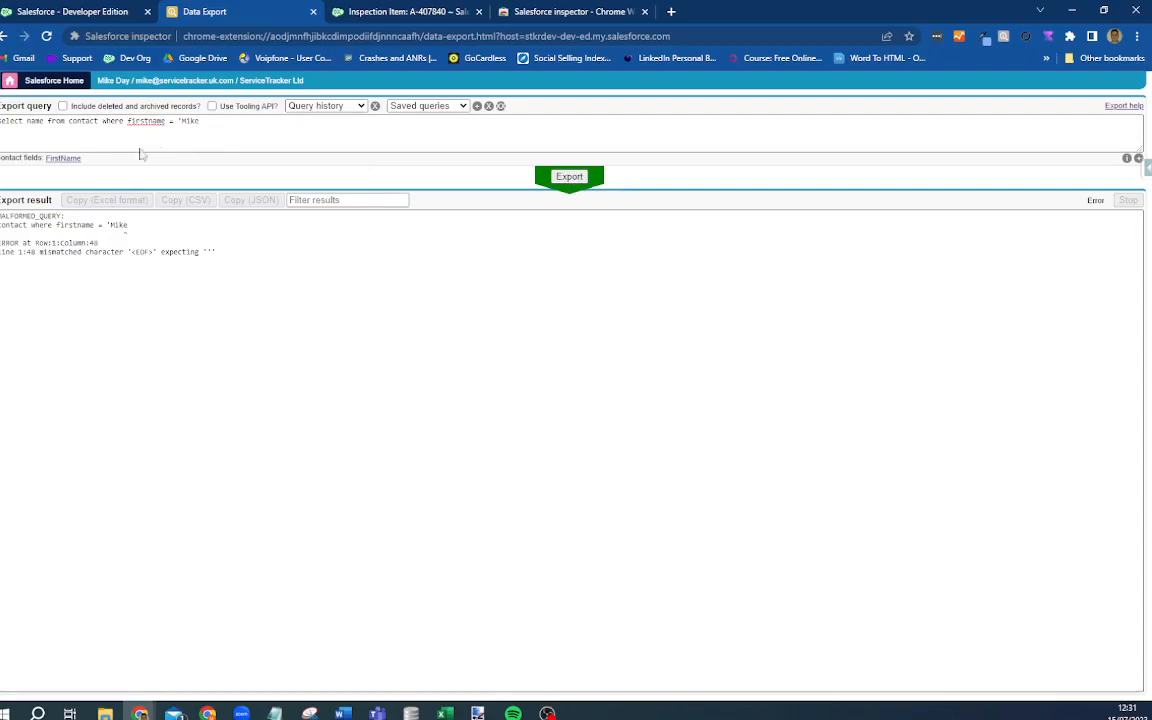
pyautogui.click(224, 124)
pyautogui.write("'Mike")
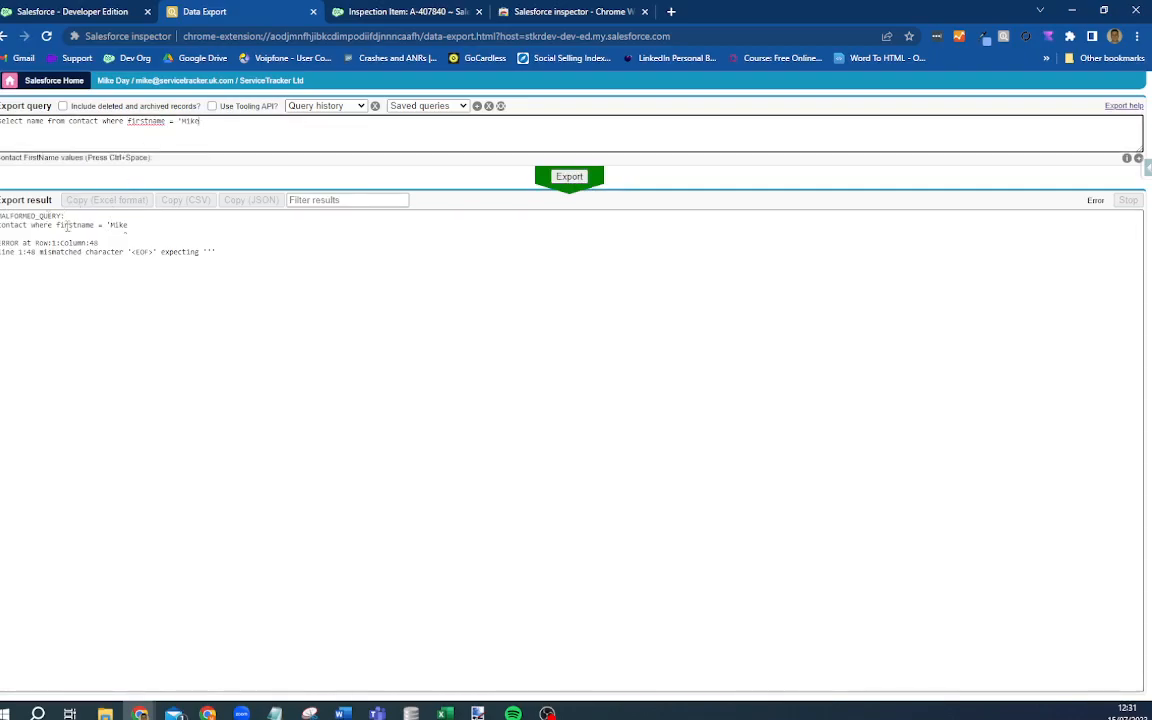
pyautogui.write("'")
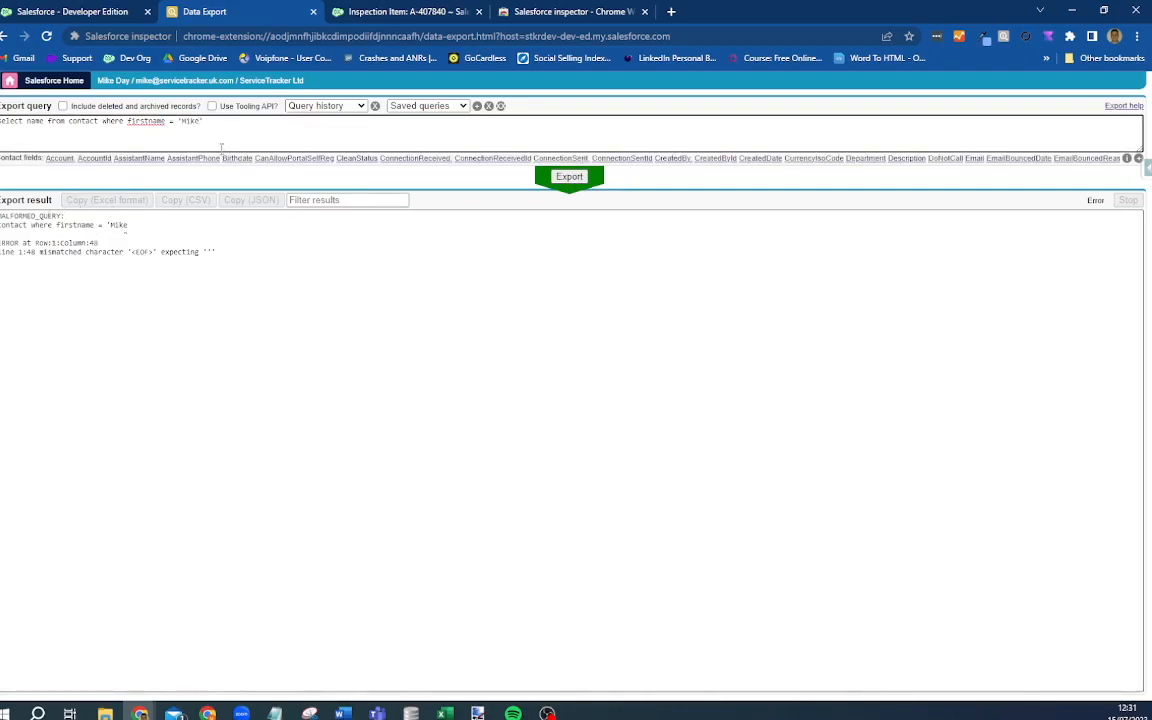
pyautogui.hotkey('ctrl', 'Return')
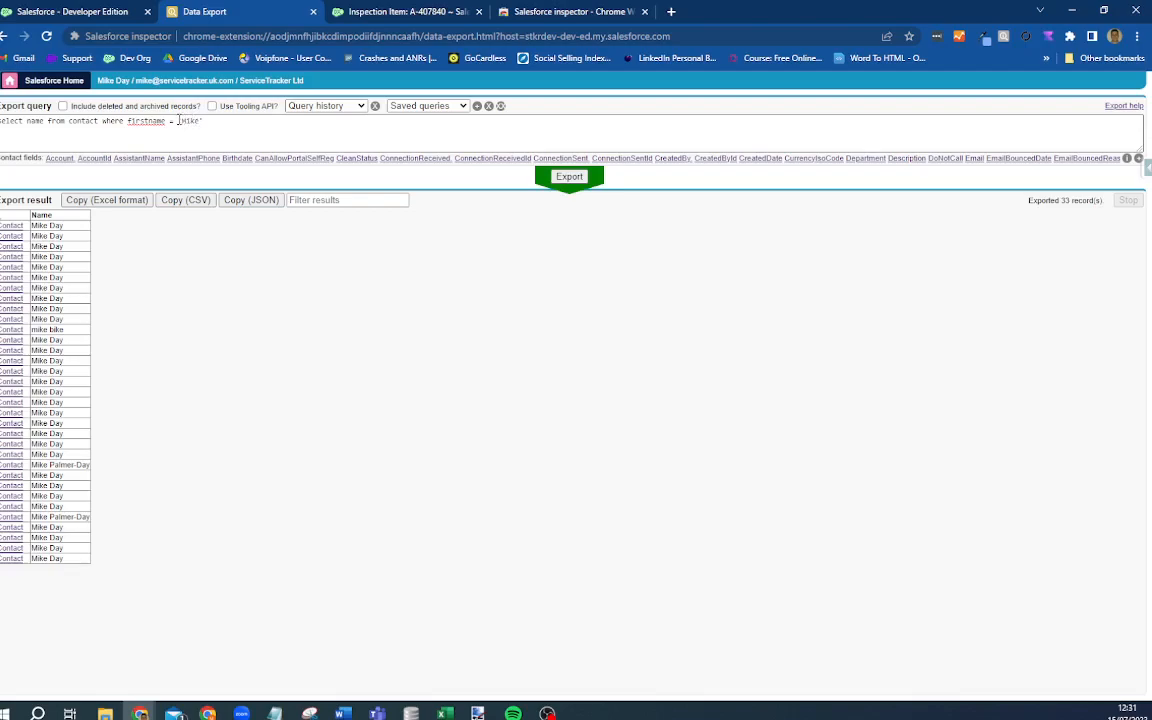
# Add id before name in the query's selected fields and export again
pyautogui.click(28, 121)
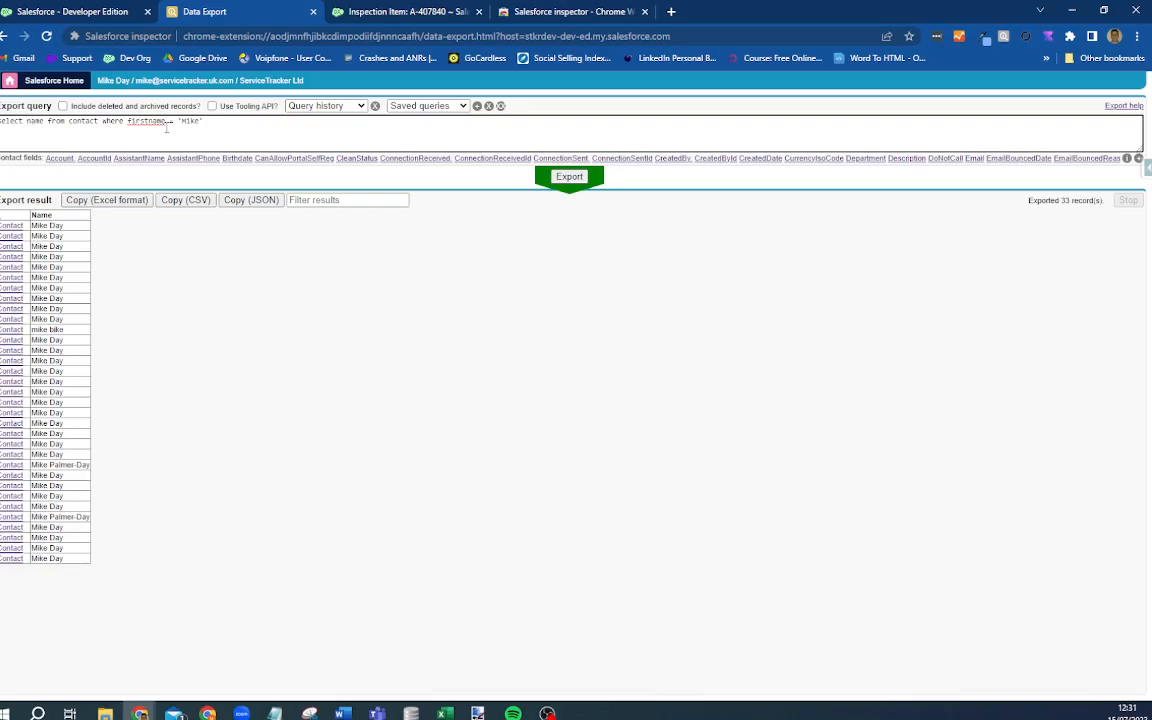
pyautogui.write('id,')
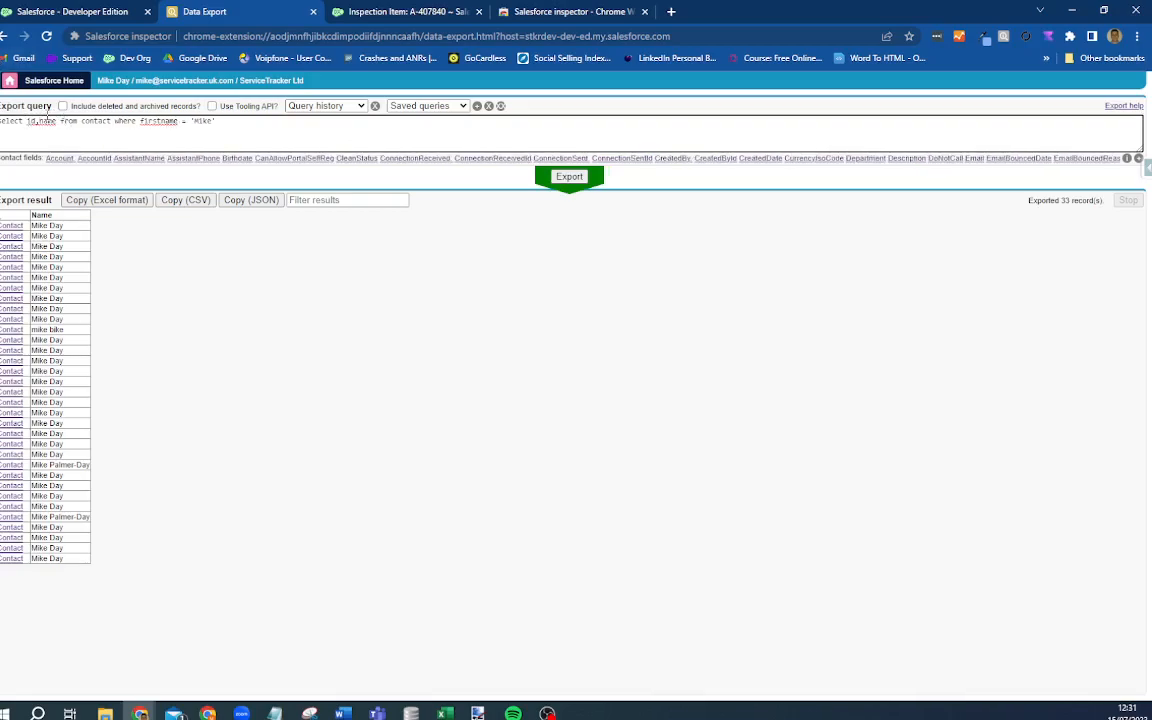
pyautogui.click(571, 177)
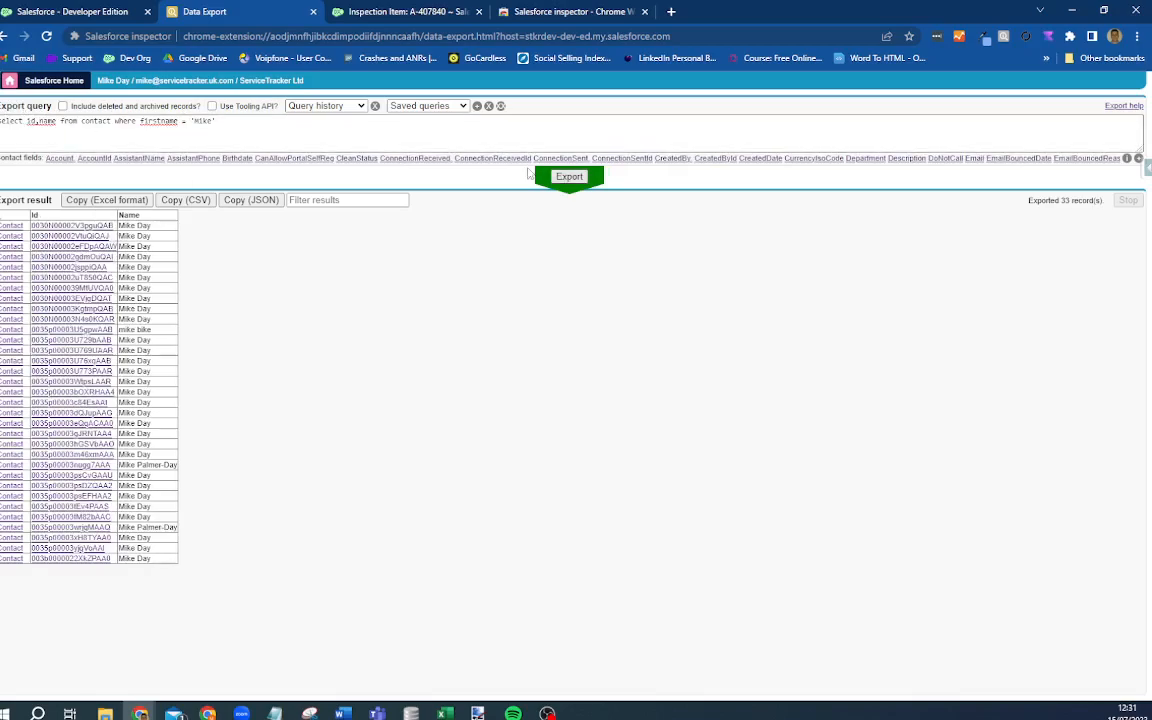
# Replace the contact query with a STKR__Service_Item__c query filtered by STKR__Account__c, and clear the whole query
pyautogui.tripleClick(218, 118)
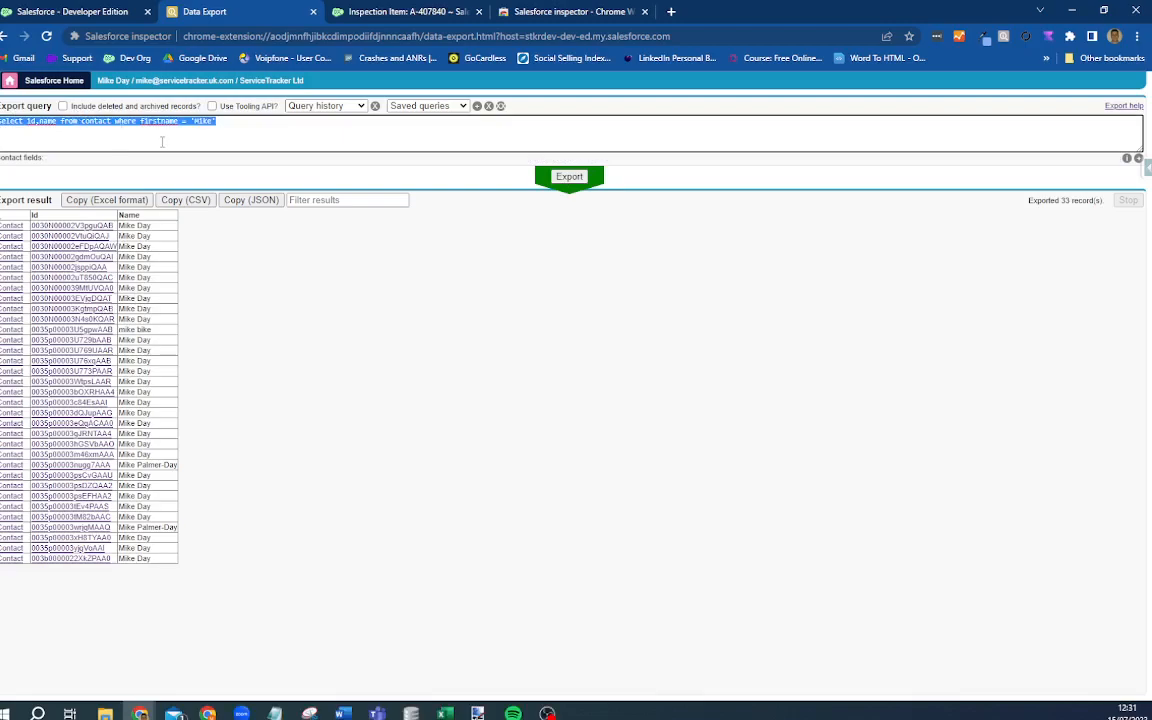
pyautogui.write("select Id,STKR__Location__c, STKR__Reference__c, STKR__Inspection_Frequency__c, STKR__Inspection_Interval__c, STKR__Inspection_Start_Date__c, from STKR__Service_Item__c where STKR__Account__c = ''")
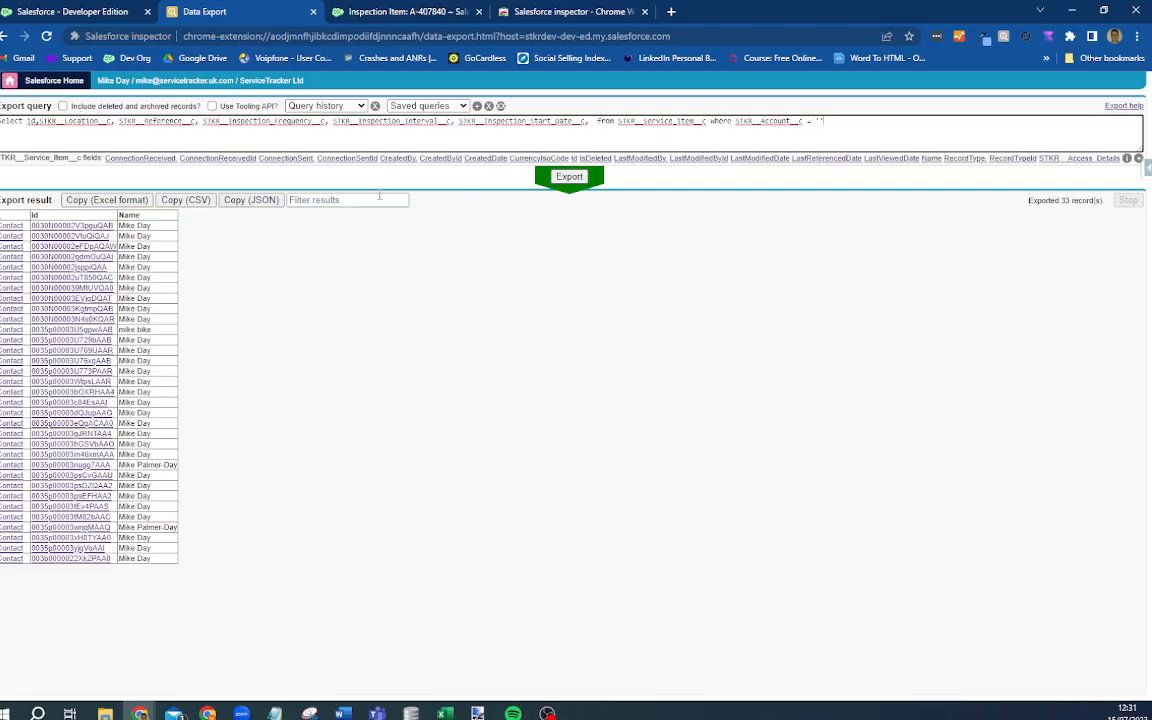
pyautogui.hotkey('ctrl', 'a')
pyautogui.press('Delete')
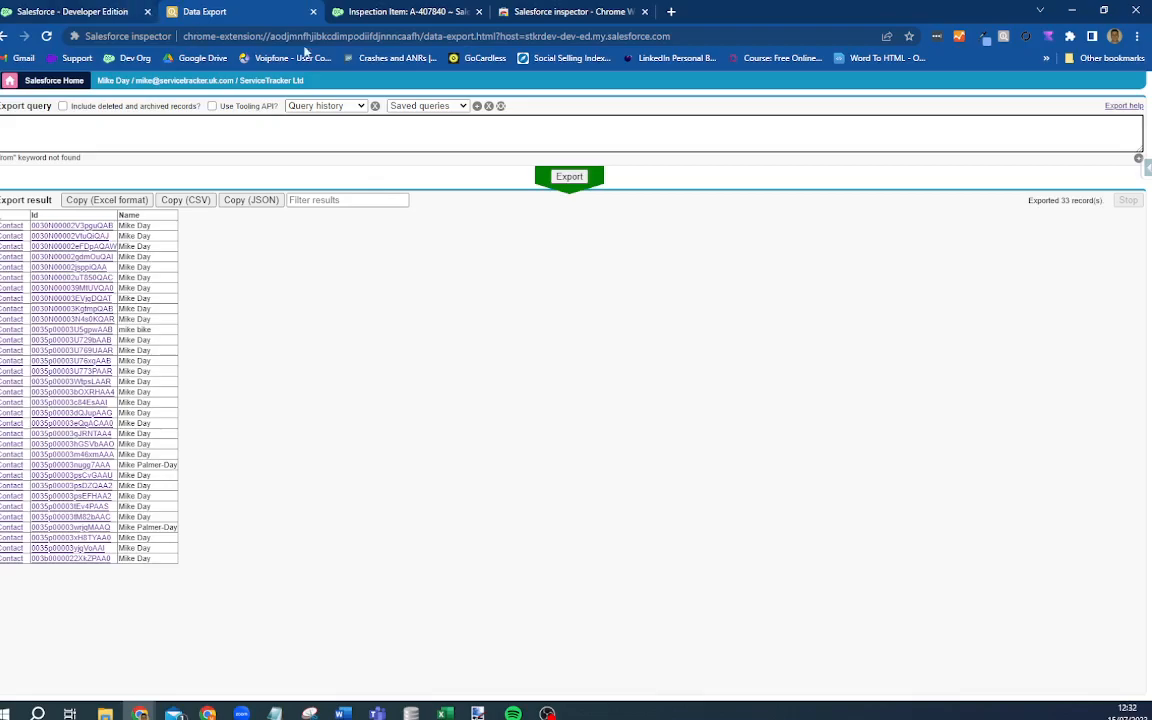
# Open the Mikes Bikes site from inspection item A-407840, copy its record ID from the web address, and return to Data Export
pyautogui.click(345, 12)
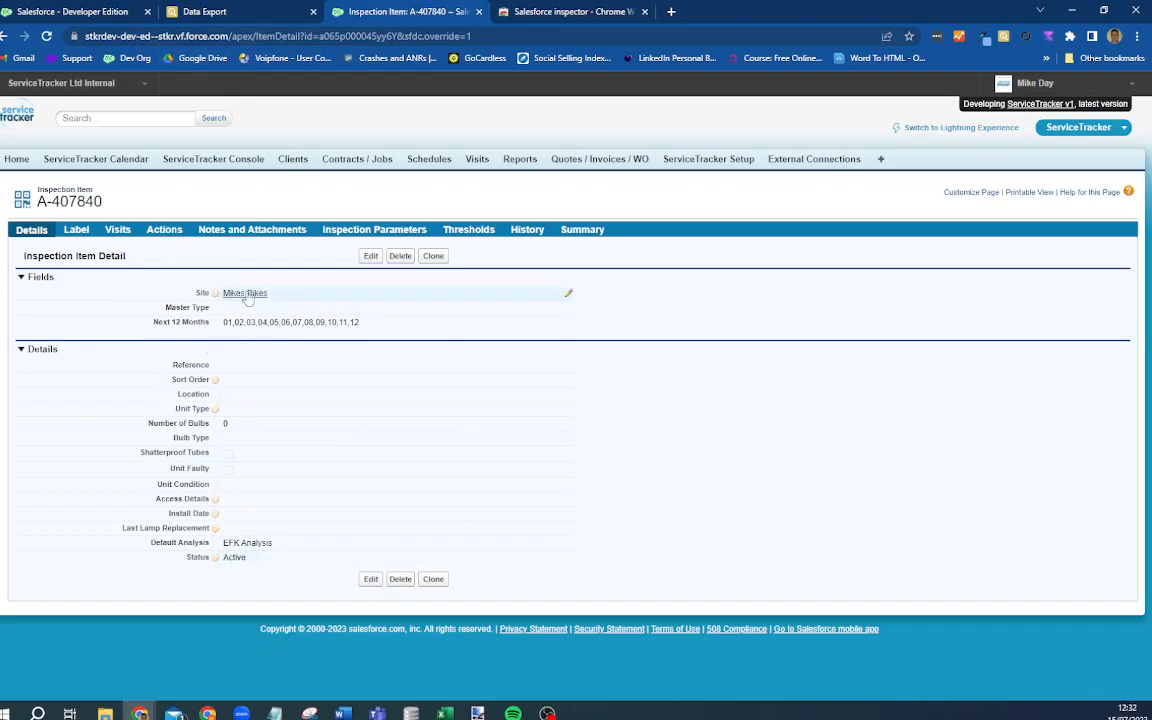
pyautogui.moveTo(250, 300)
pyautogui.click(243, 295)
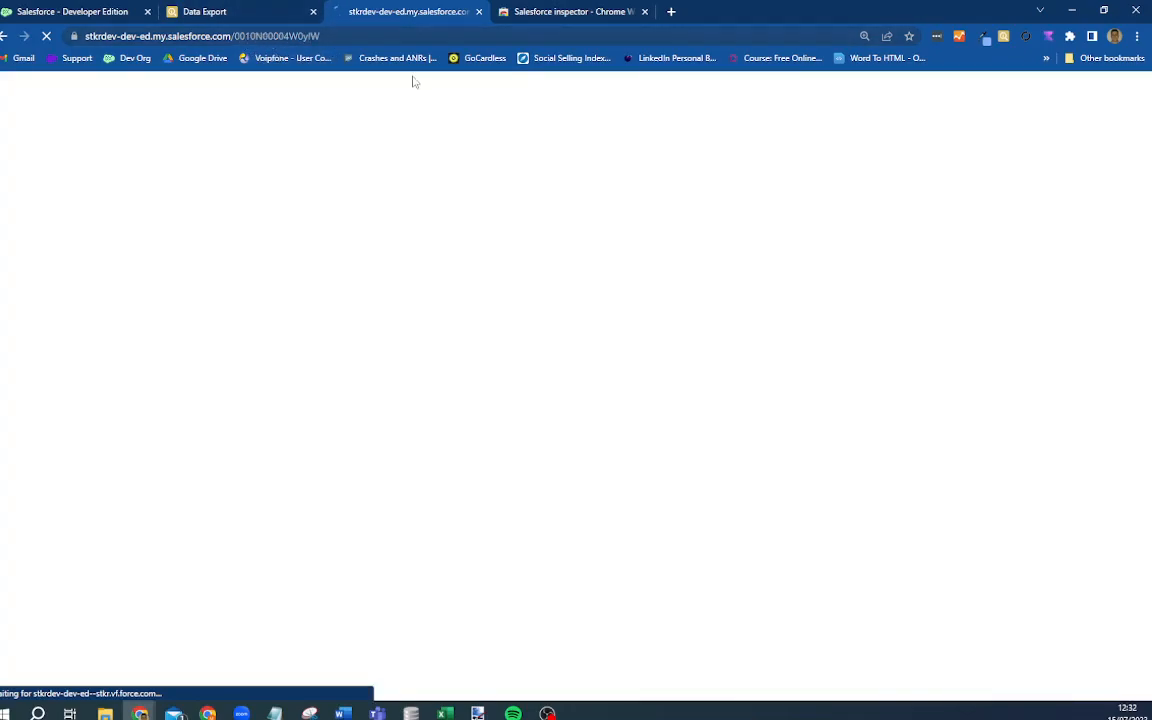
pyautogui.doubleClick(256, 36)
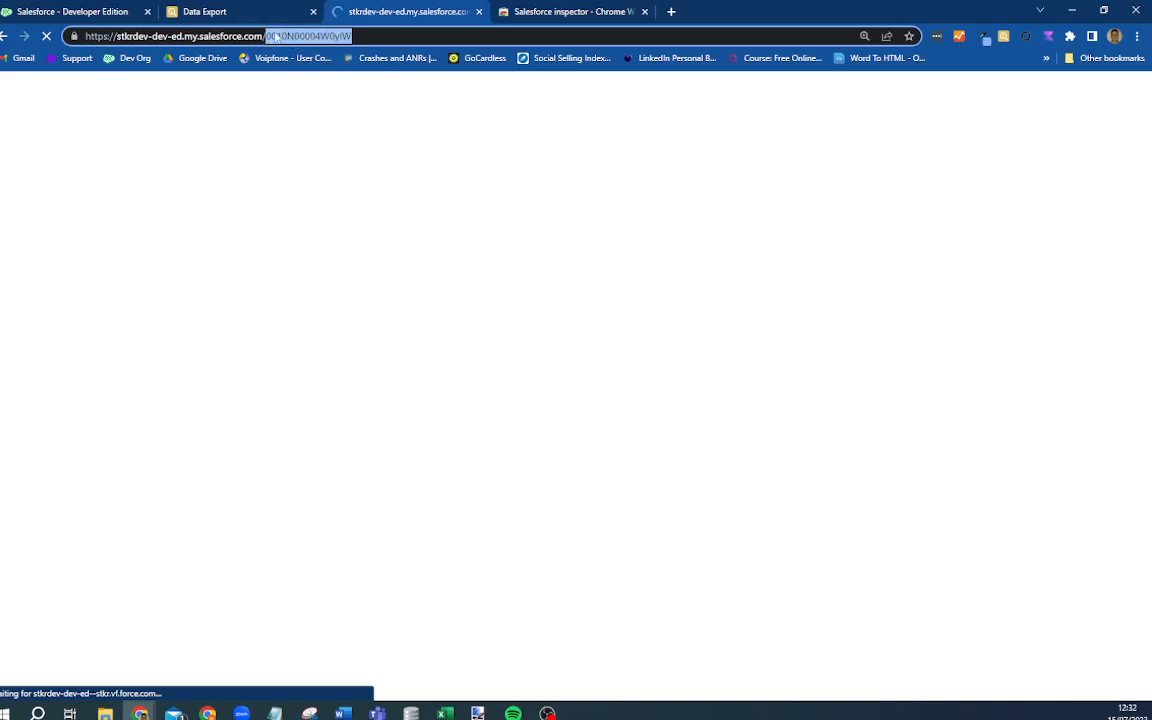
pyautogui.click(226, 12)
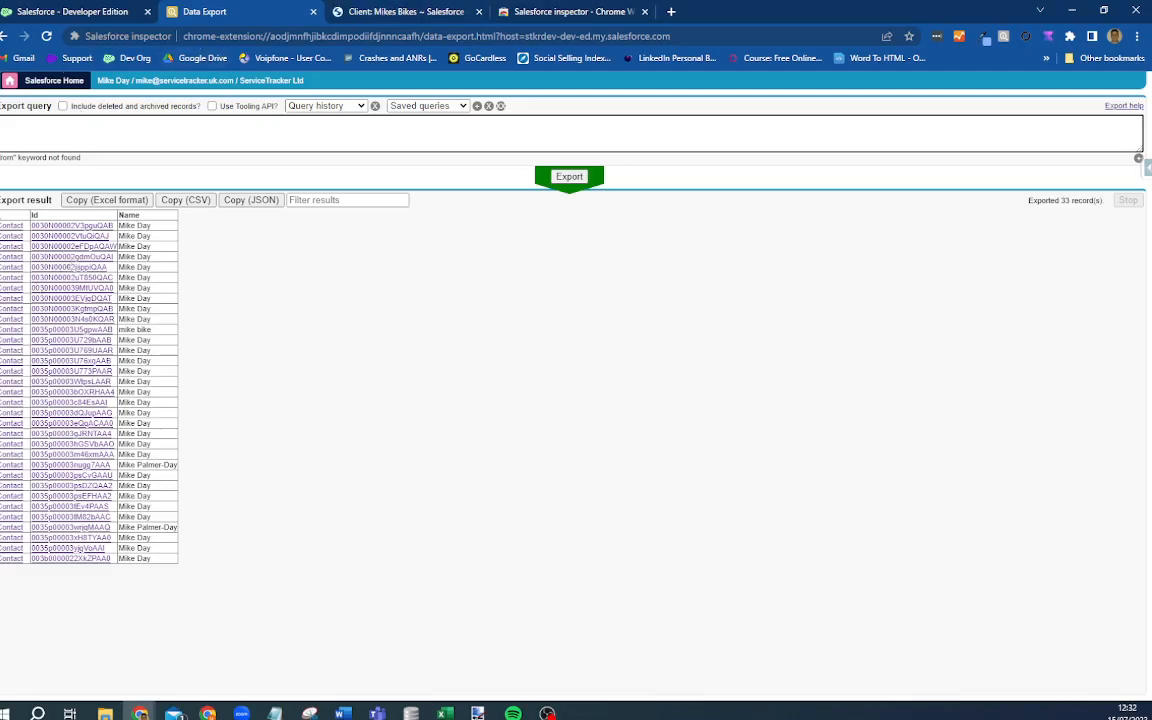
pyautogui.hotkey('ctrl', 'Tab')
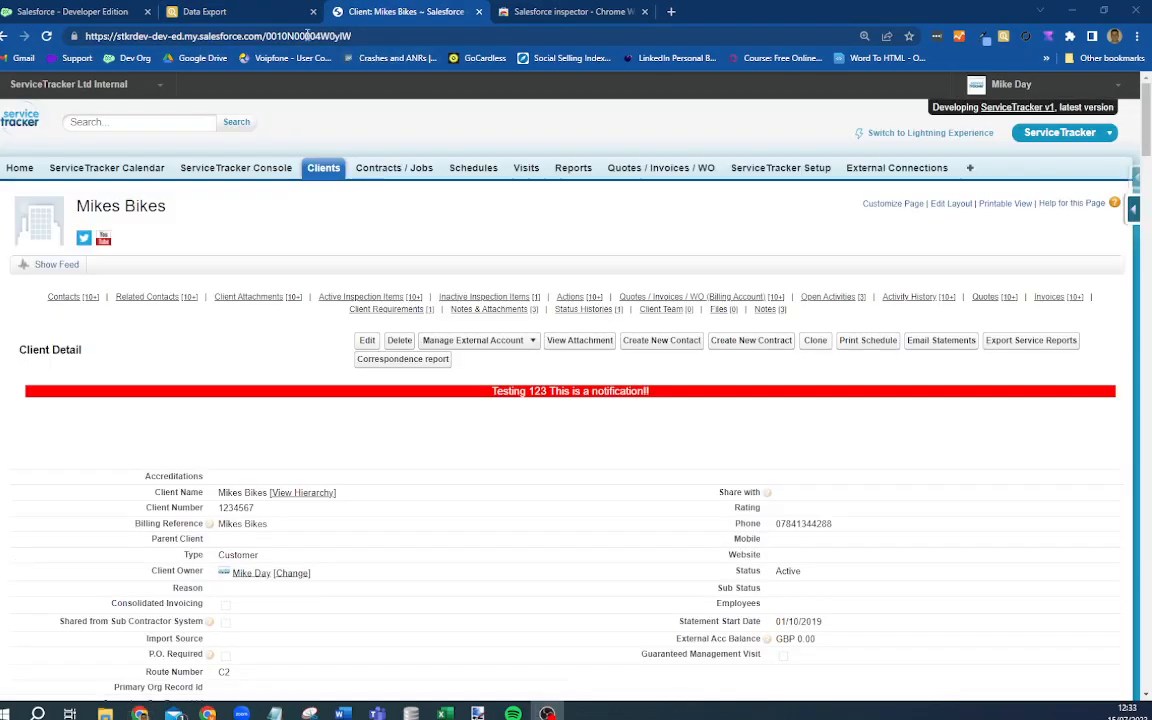
pyautogui.doubleClick(310, 36)
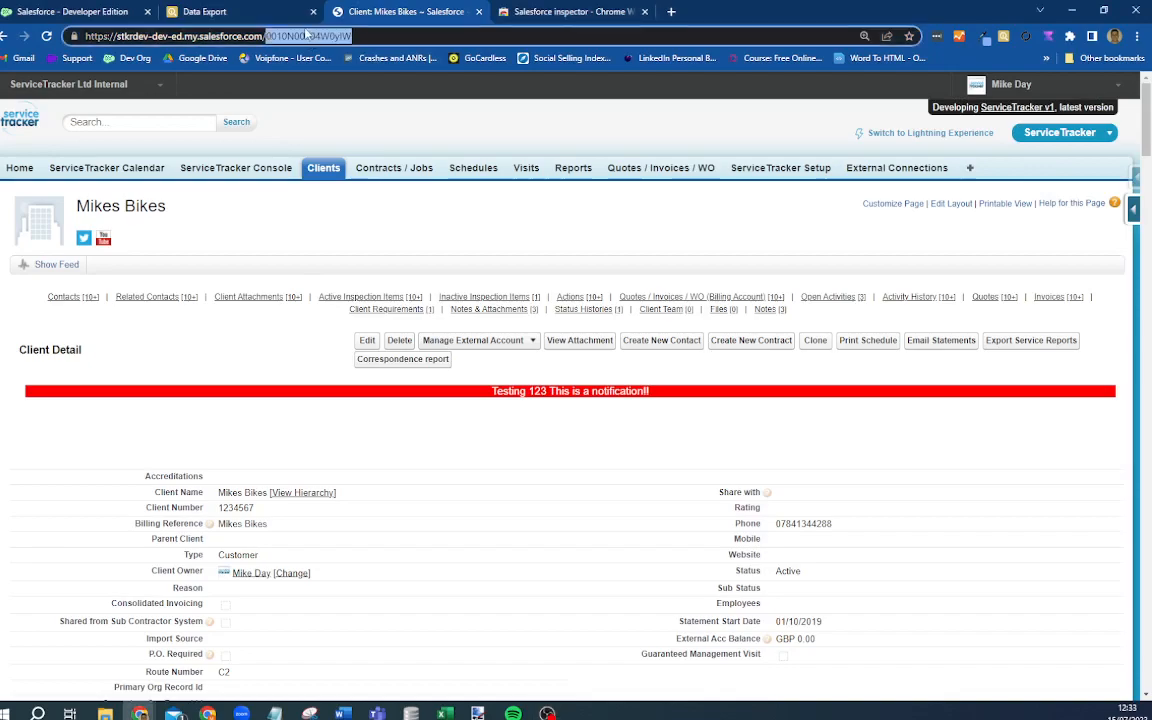
pyautogui.click(202, 14)
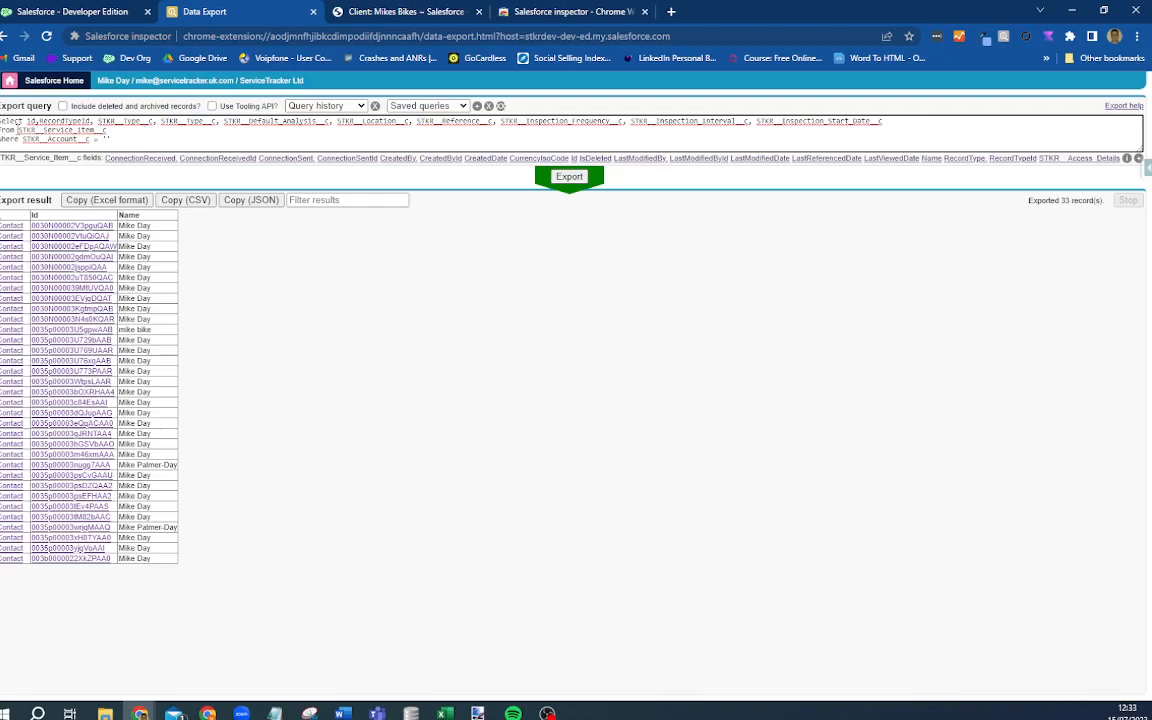
# Insert the copied Mikes Bikes record ID as the STKR__Account__c filter value and export the service item query
pyautogui.moveTo(19, 130); pyautogui.dragTo(106, 130)
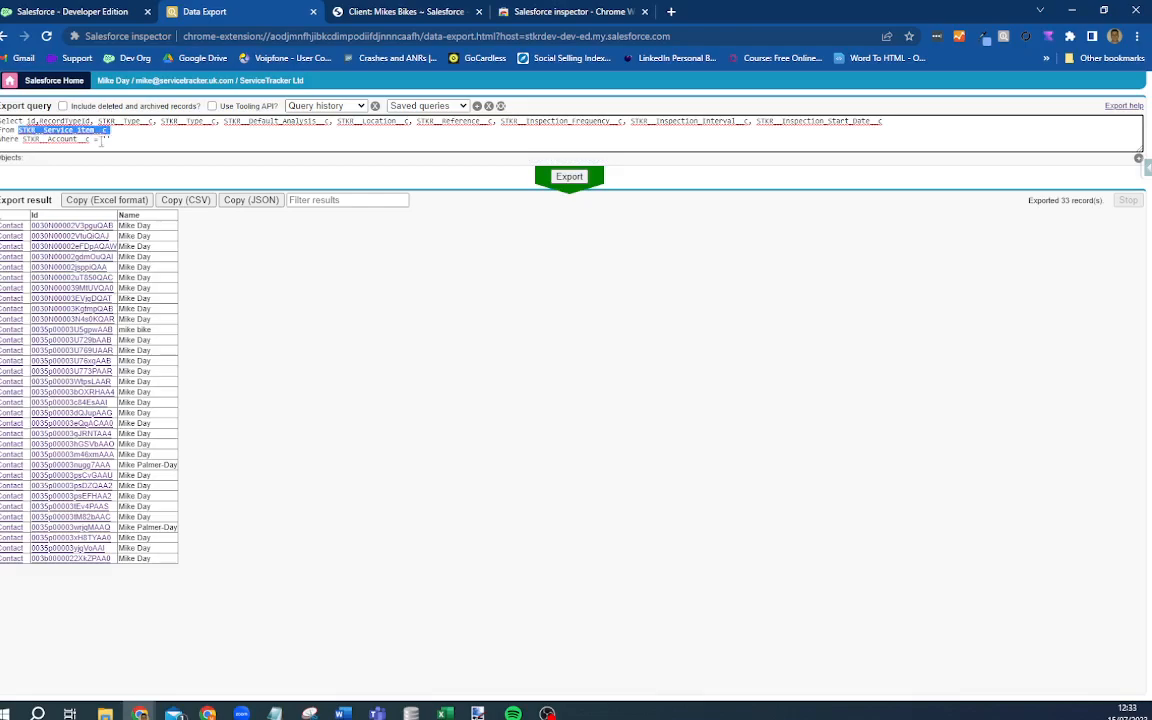
pyautogui.click(108, 140)
pyautogui.write('0010N00004aWyIW')
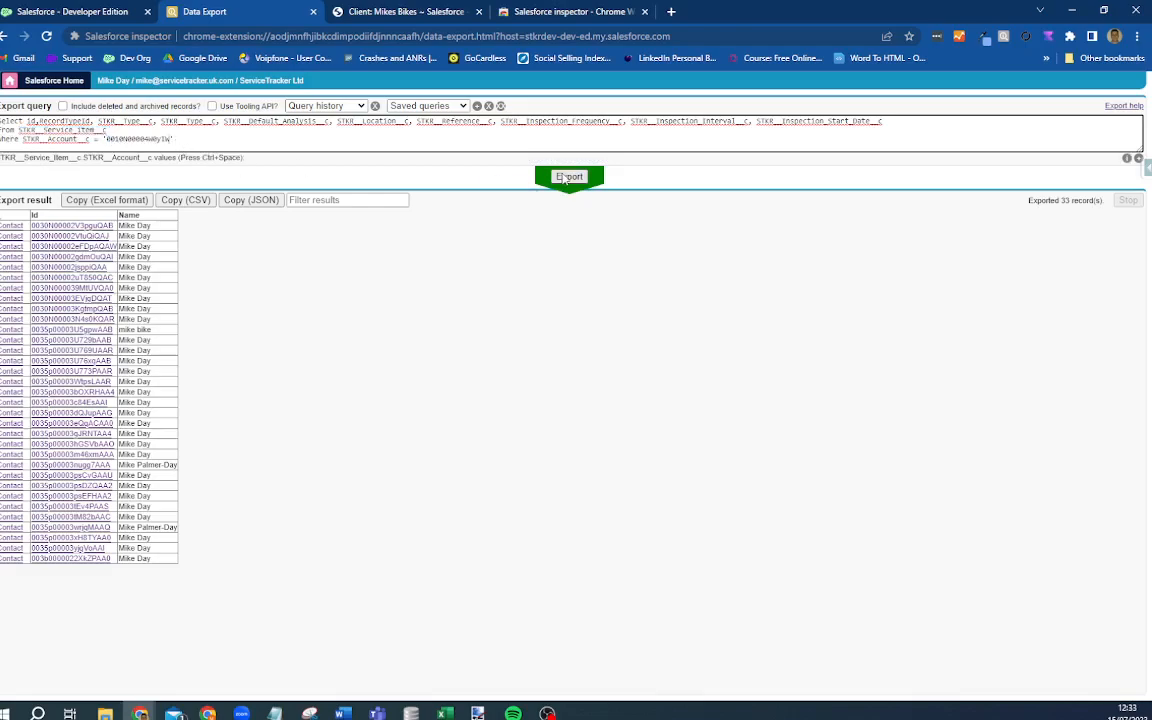
pyautogui.hotkey('ctrl', 'Return')
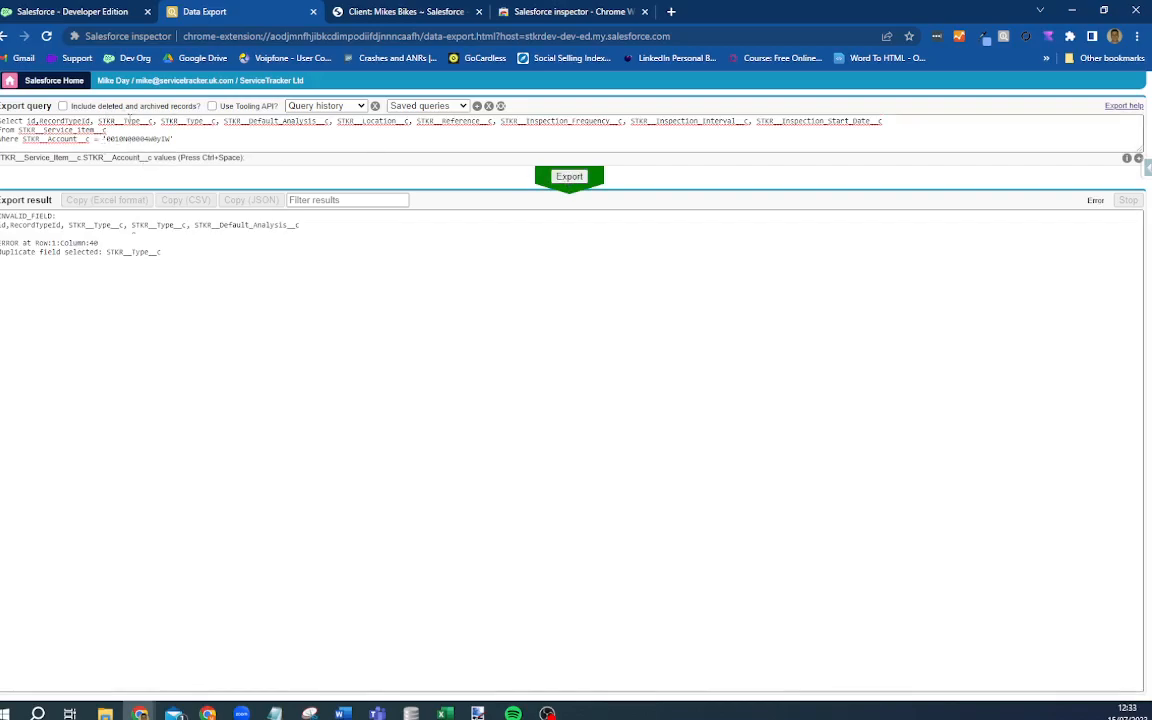
# Remove the duplicate STKR__Type__c from the query's selected fields and export again
pyautogui.doubleClick(131, 120)
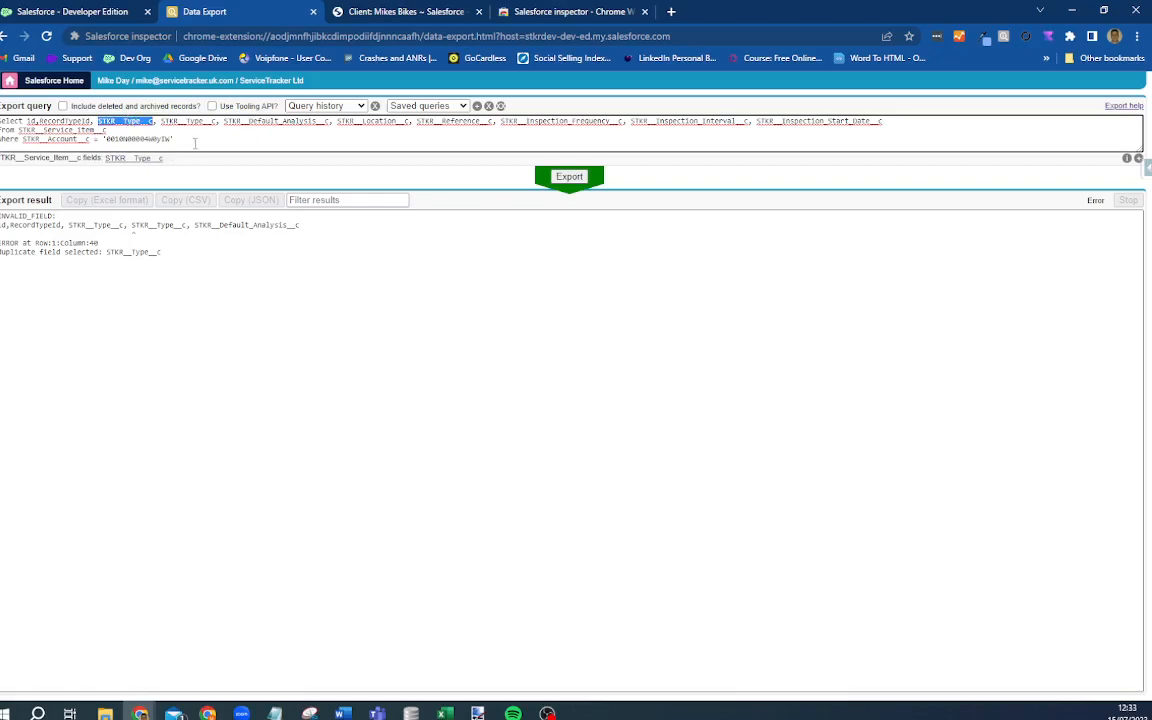
pyautogui.press('BackSpace')
pyautogui.press('BackSpace')
pyautogui.press('BackSpace')
pyautogui.hotkey('ctrl', 'Return')
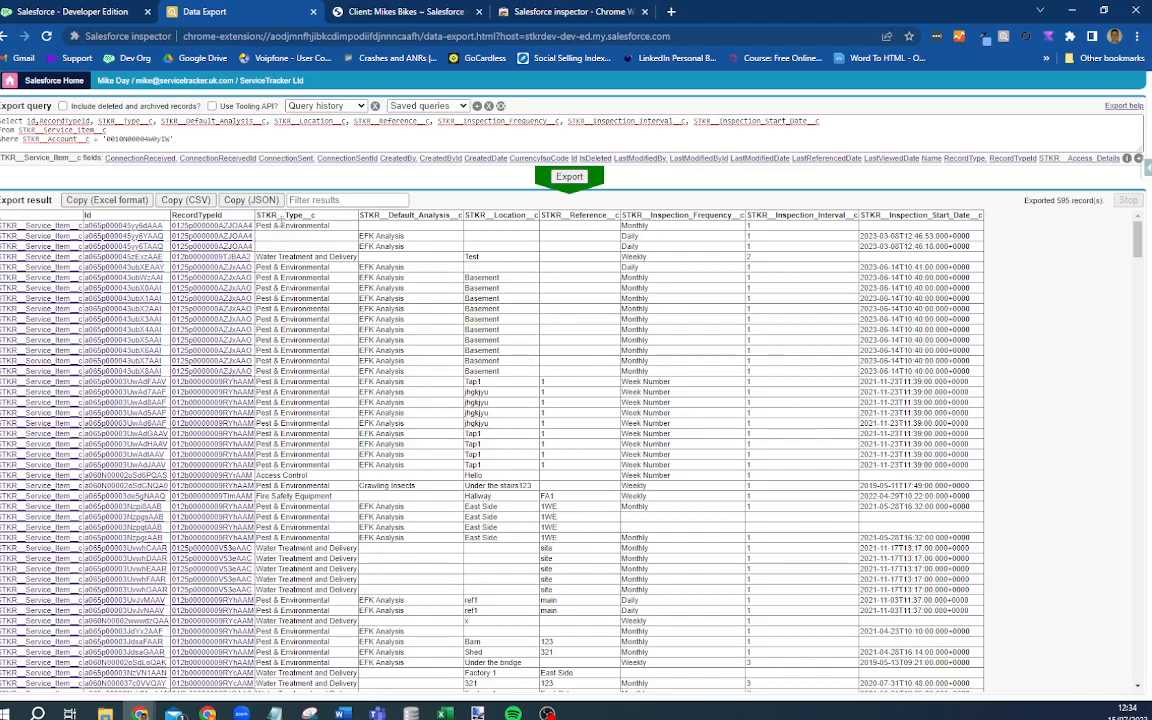
# Add STKR__Account__c after id in the query's selected fields and export again
pyautogui.doubleClick(148, 139)
pyautogui.click(380, 10)
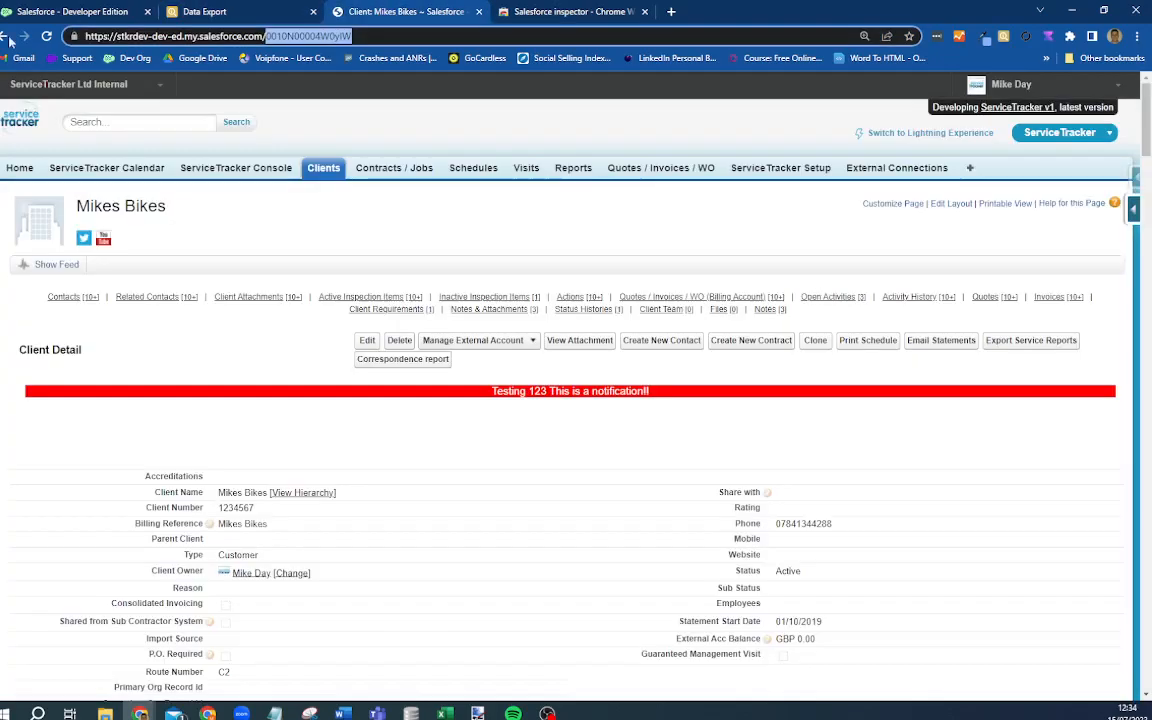
pyautogui.click(230, 11)
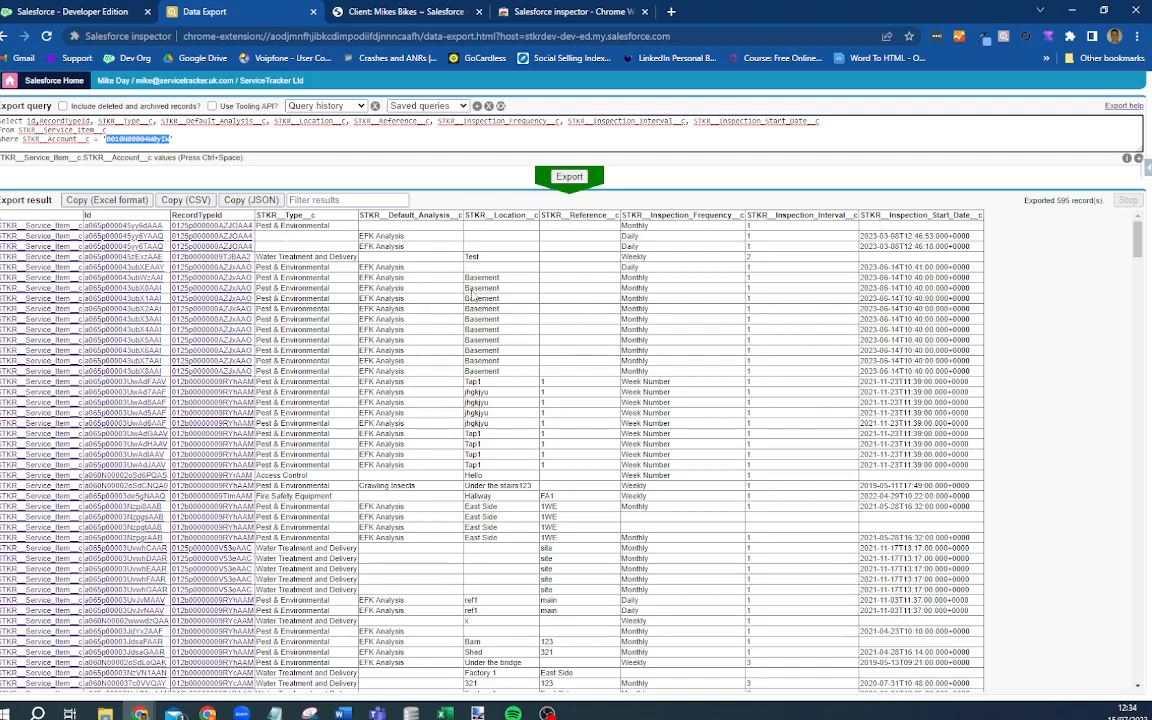
pyautogui.click(155, 131)
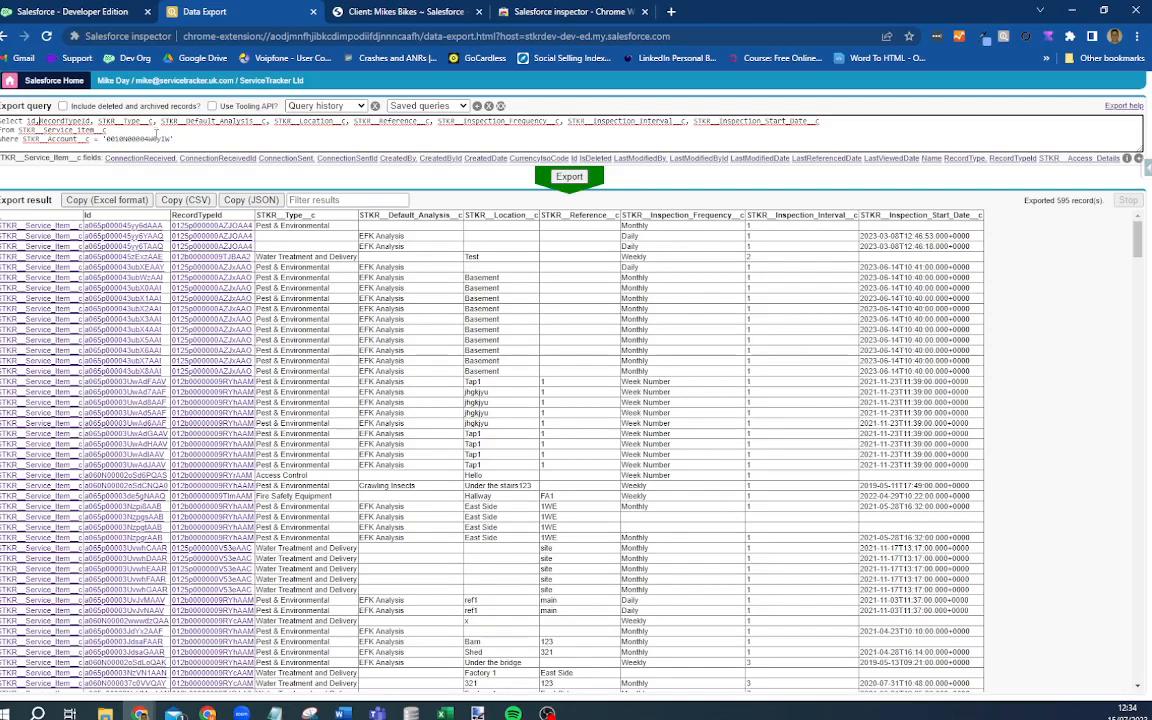
pyautogui.write('acc')
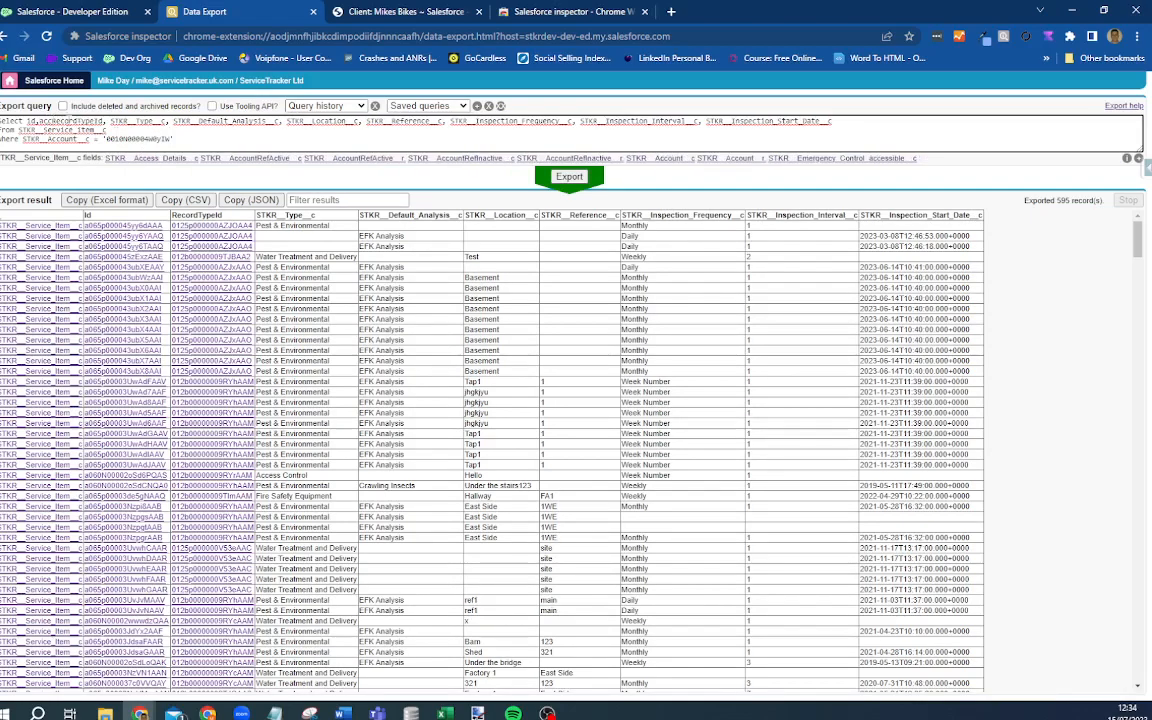
pyautogui.click(640, 158)
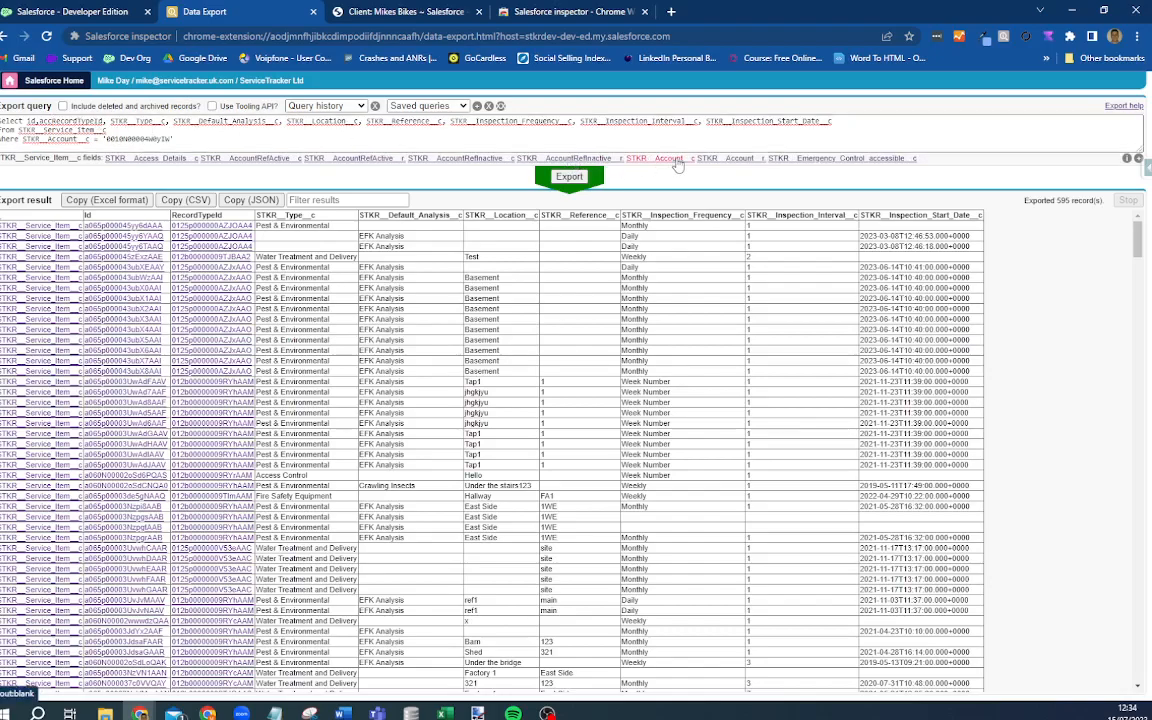
pyautogui.click(569, 179)
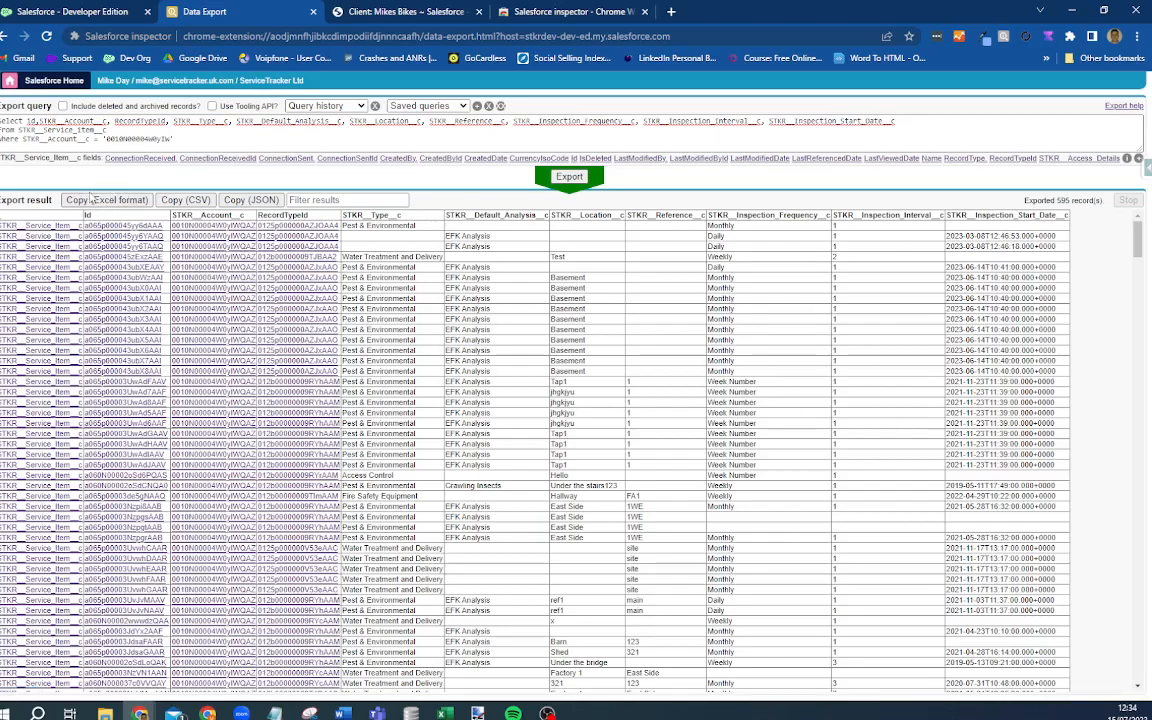
# Switch to Book1 in Excel and paste the exported service items into Sheet1 starting at cell A1
pyautogui.click(443, 713)
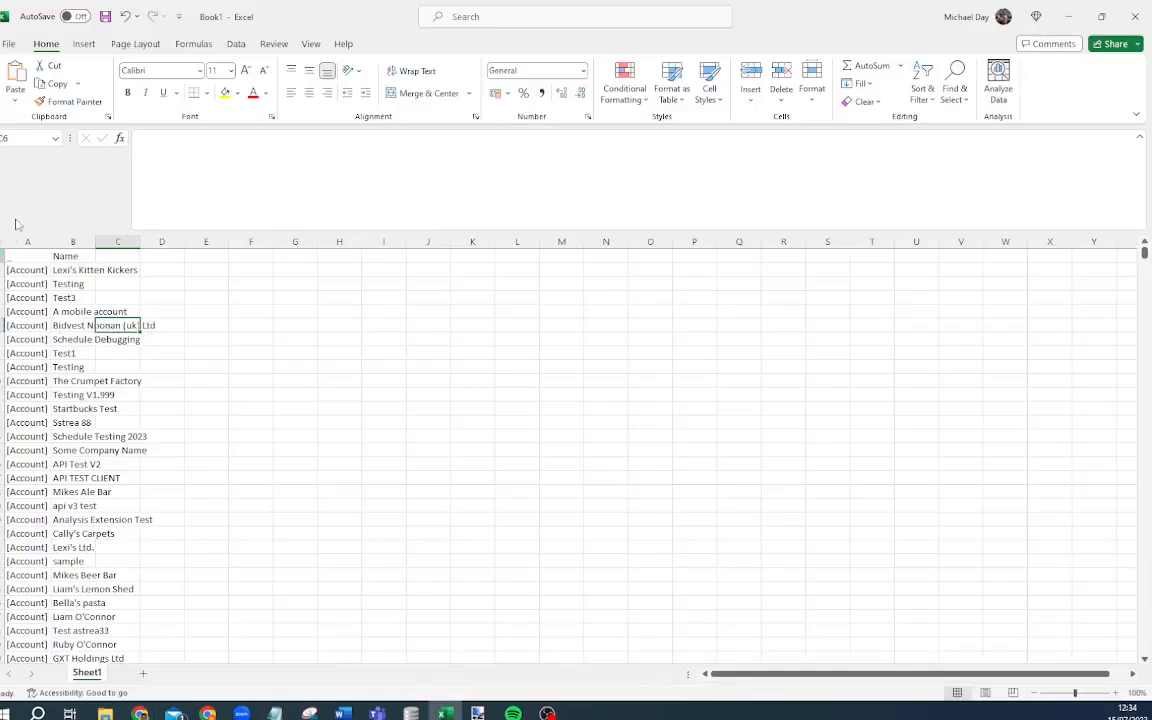
pyautogui.click(20, 256)
pyautogui.hotkey('ctrl', 'v')
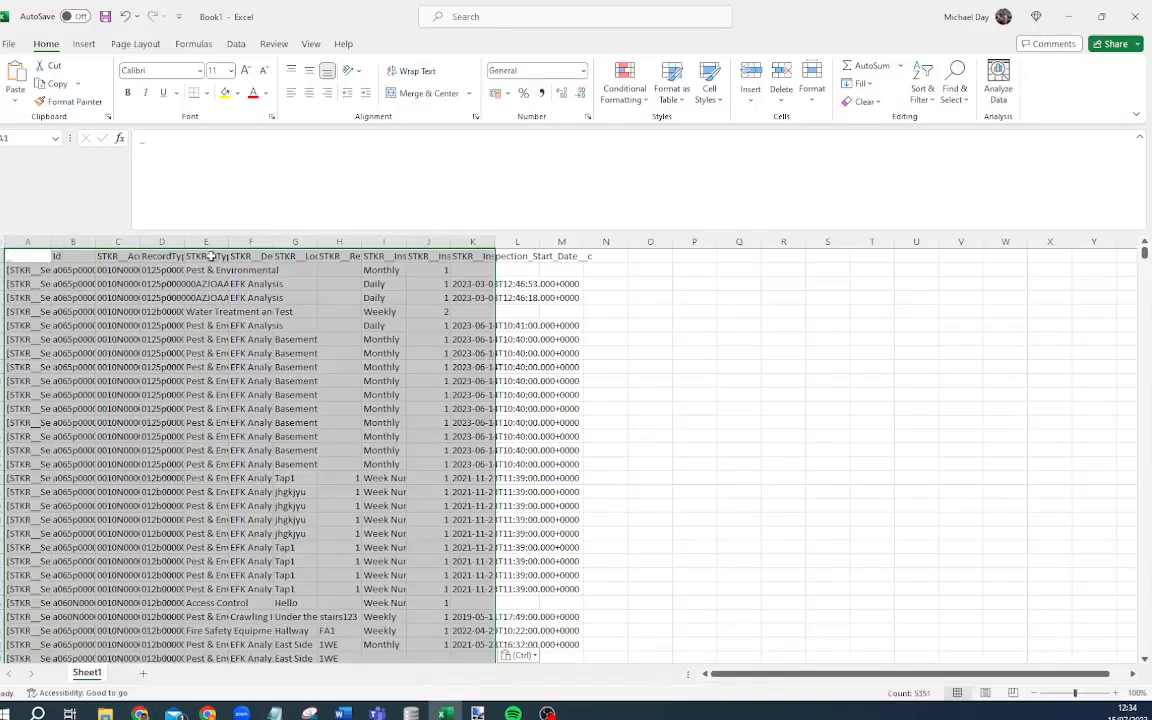
pyautogui.click(785, 407)
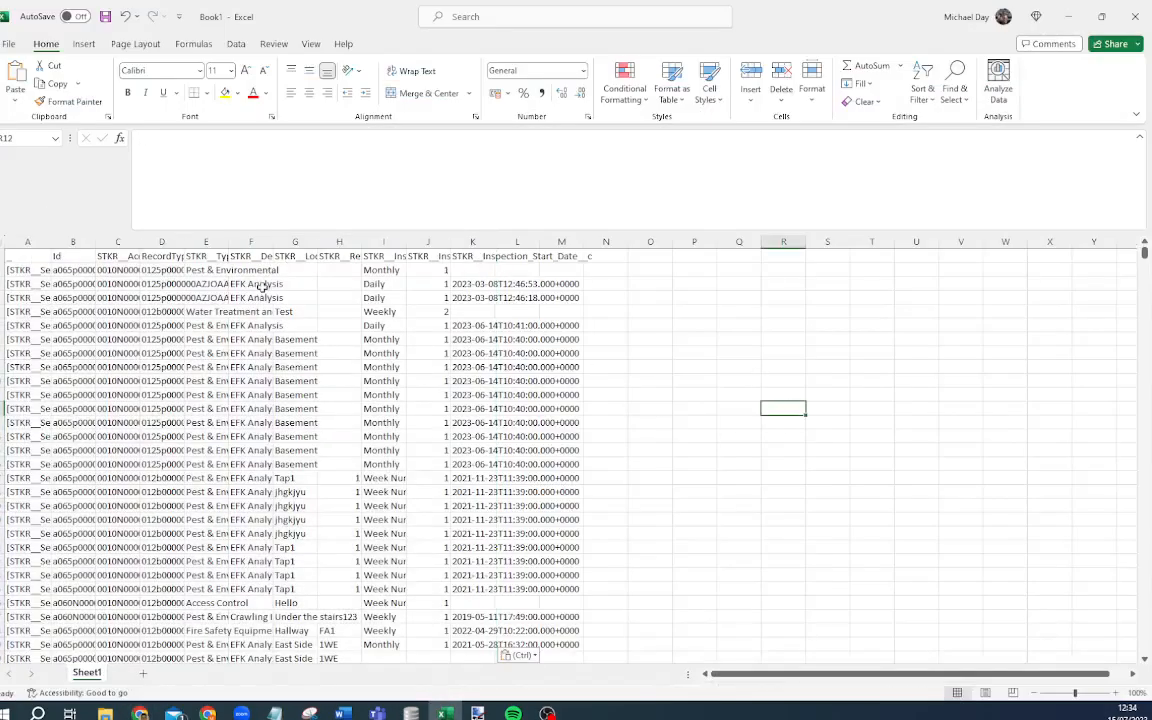
# Widen the STKR__Account__c column to fit its contents and fill the whole column yellow
pyautogui.doubleClick(139, 241)
pyautogui.click(175, 241)
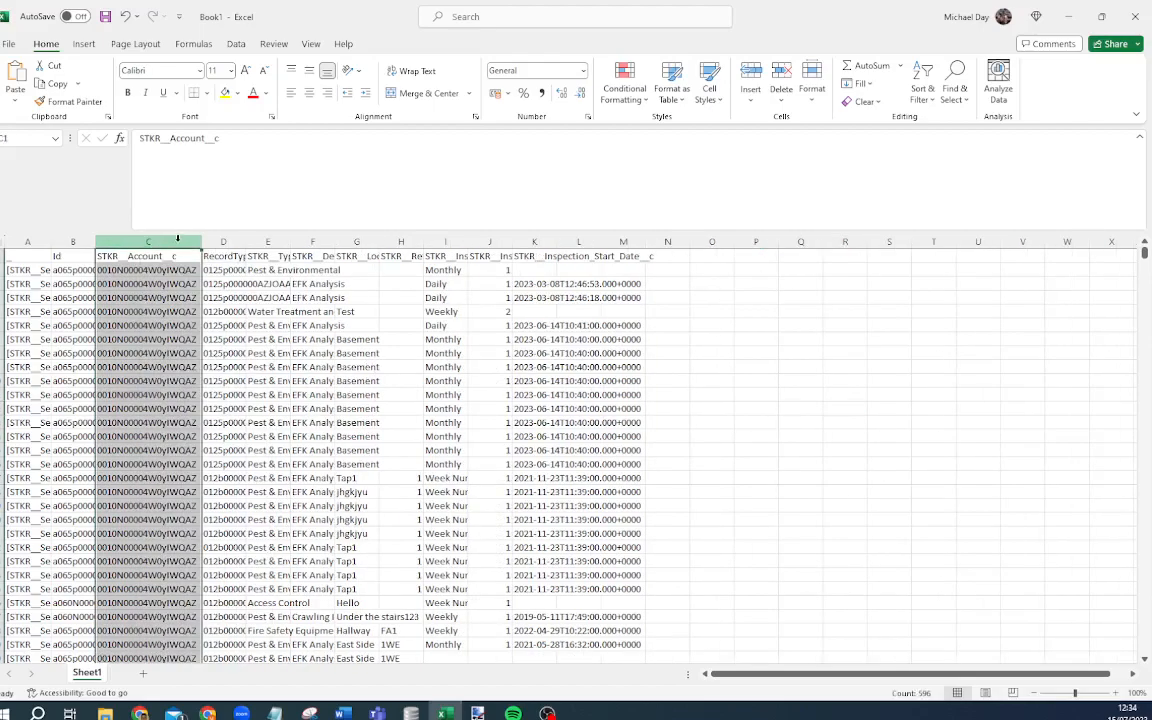
pyautogui.click(225, 92)
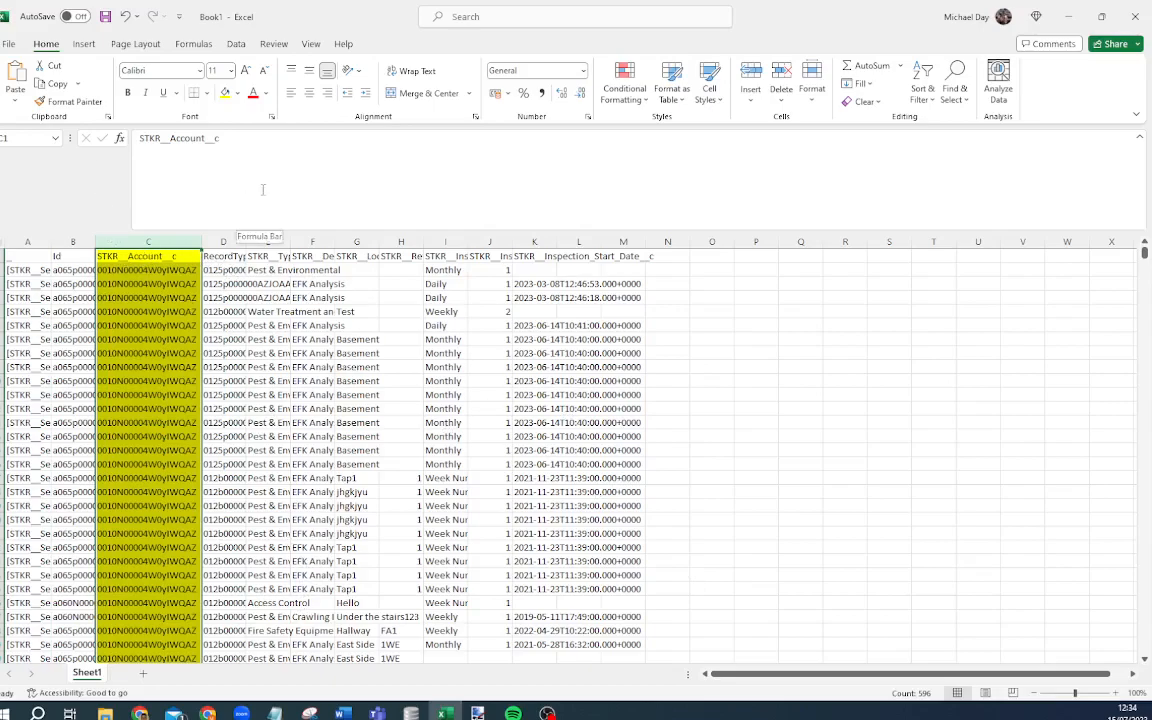
# Switch back to Salesforce in Chrome, open the outdoor adventure client, and copy its record ID from the web address
pyautogui.hotkey('alt', 'Tab')
pyautogui.click(404, 12)
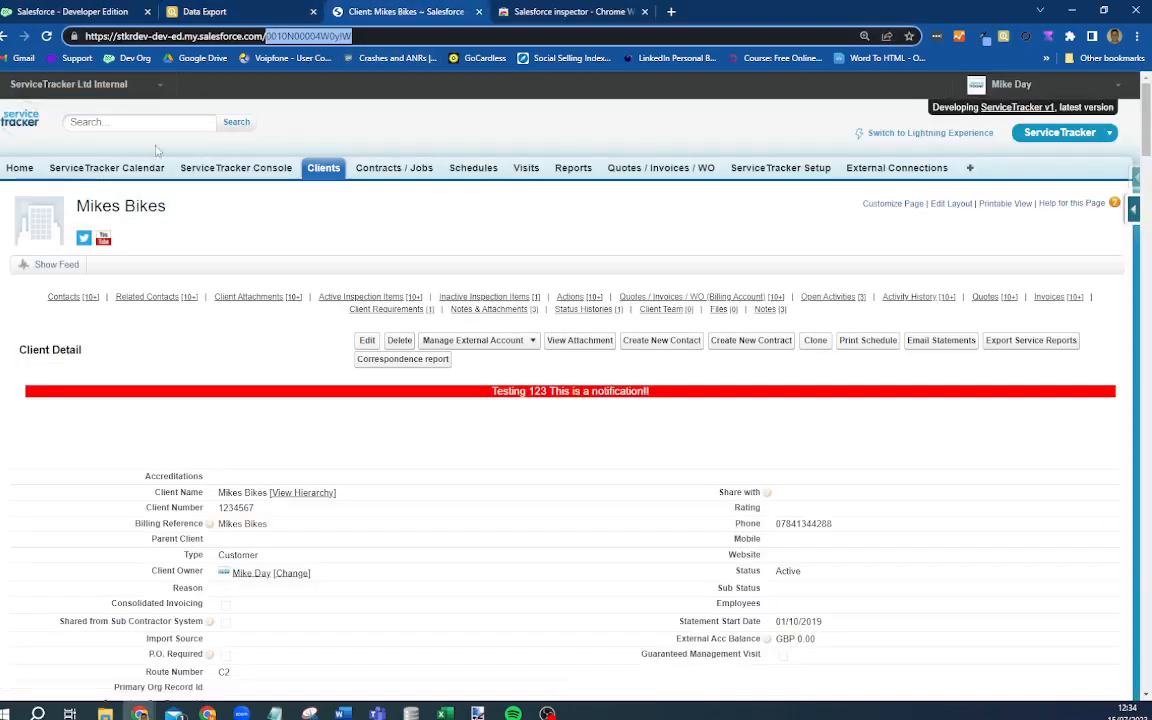
pyautogui.click(308, 163)
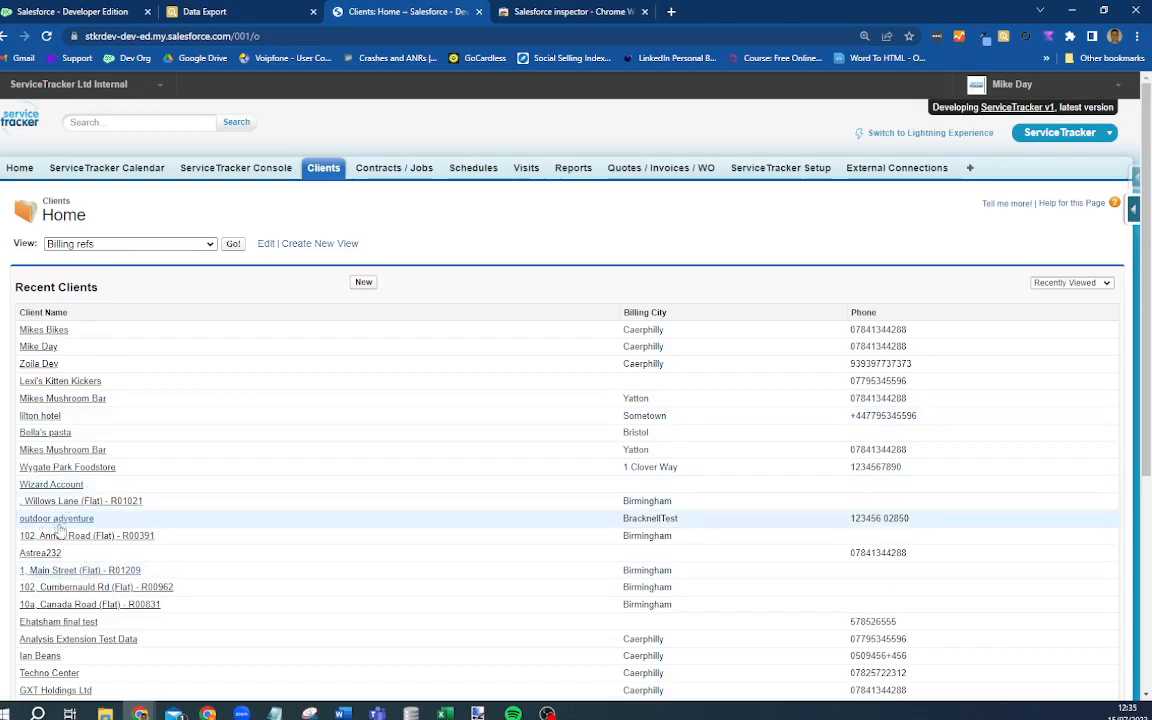
pyautogui.click(58, 468)
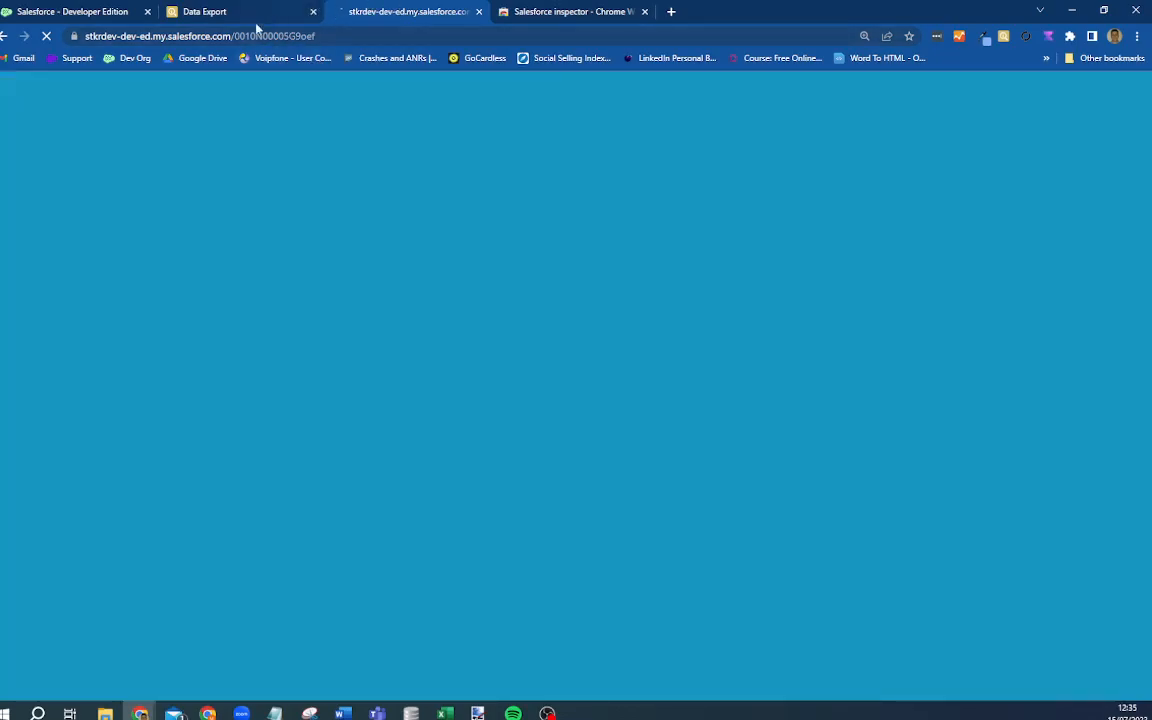
pyautogui.doubleClick(296, 36)
pyautogui.hotkey('ctrl', 'c')
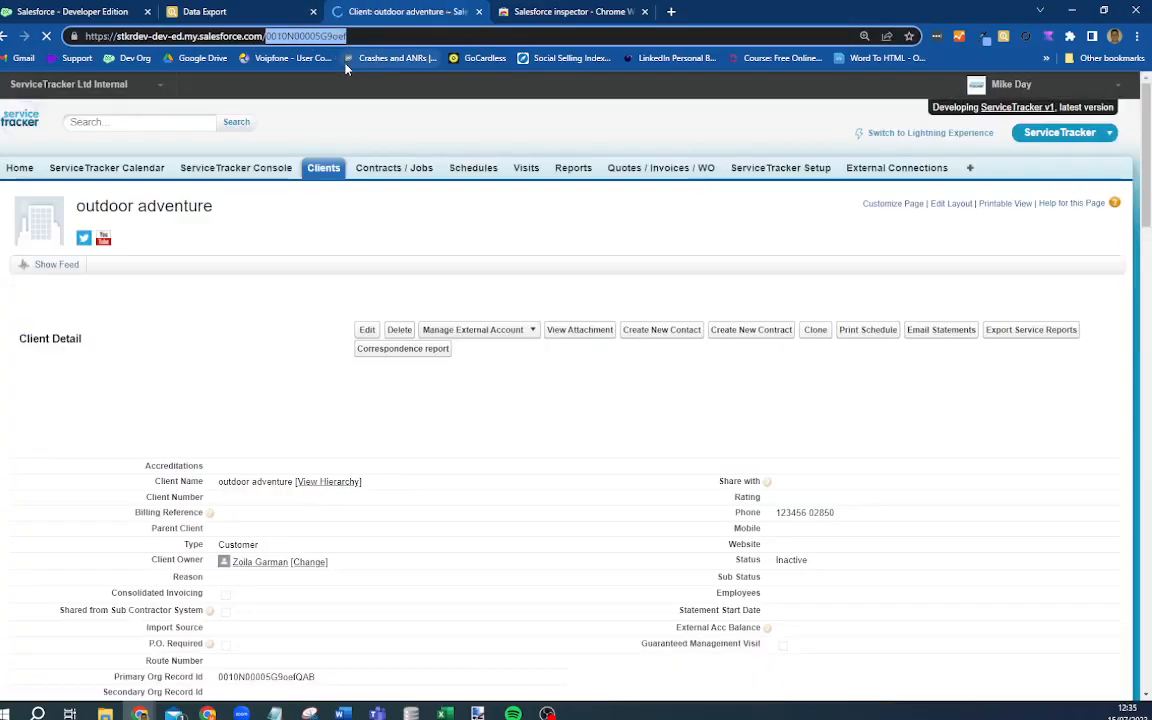
# Return to the Excel workbook, paste the outdoor adventure record ID into cell C2, and fill it down the STKR__Account__c column
pyautogui.click(293, 211)
pyautogui.hotkey('alt', 'Tab')
pyautogui.click(159, 271)
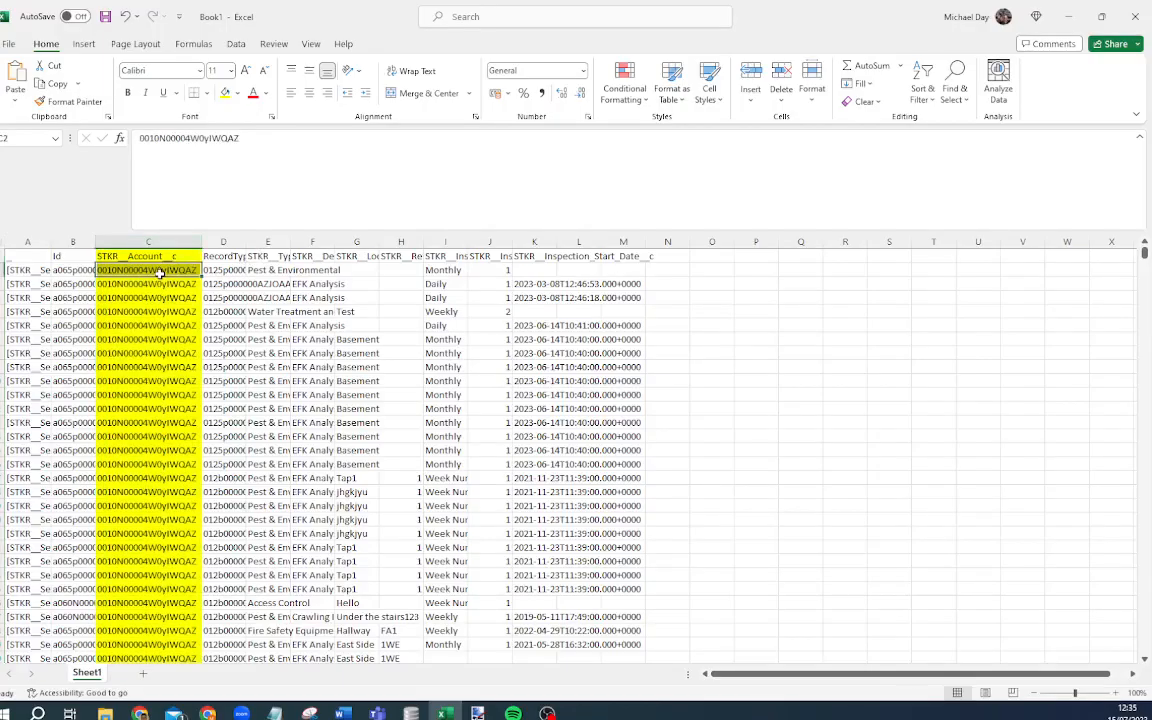
pyautogui.hotkey('ctrl', 'v')
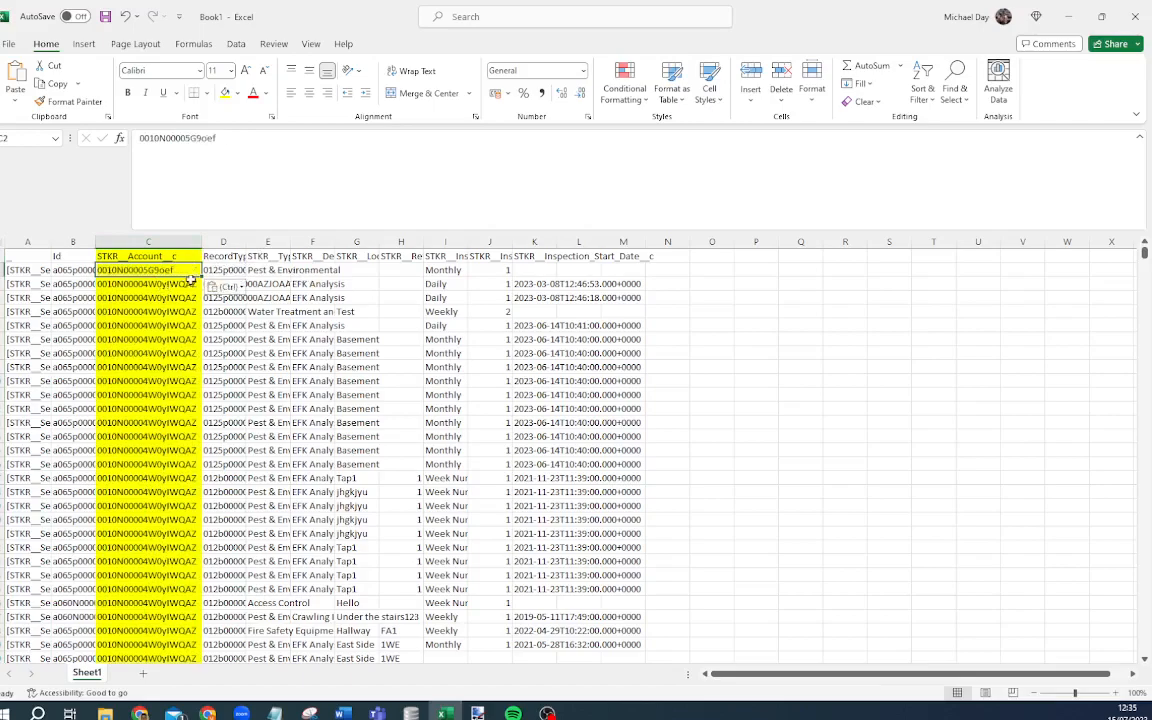
pyautogui.doubleClick(203, 277)
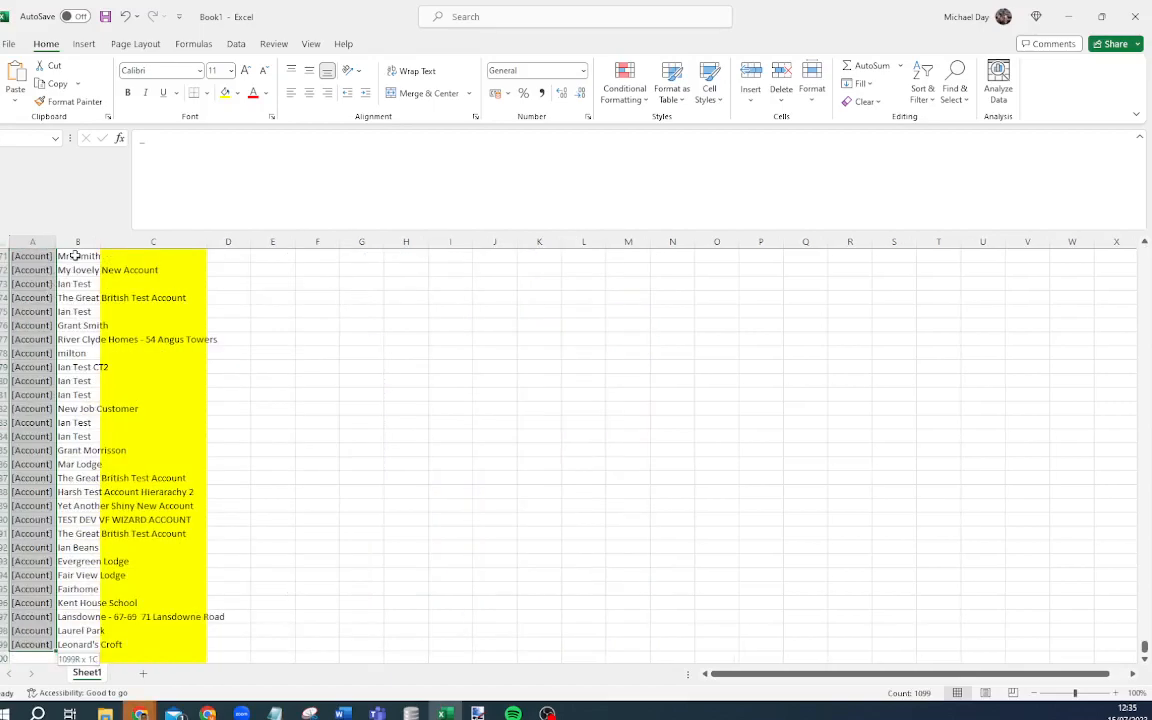
pyautogui.hotkey('ctrl', 'shift', 'Right')
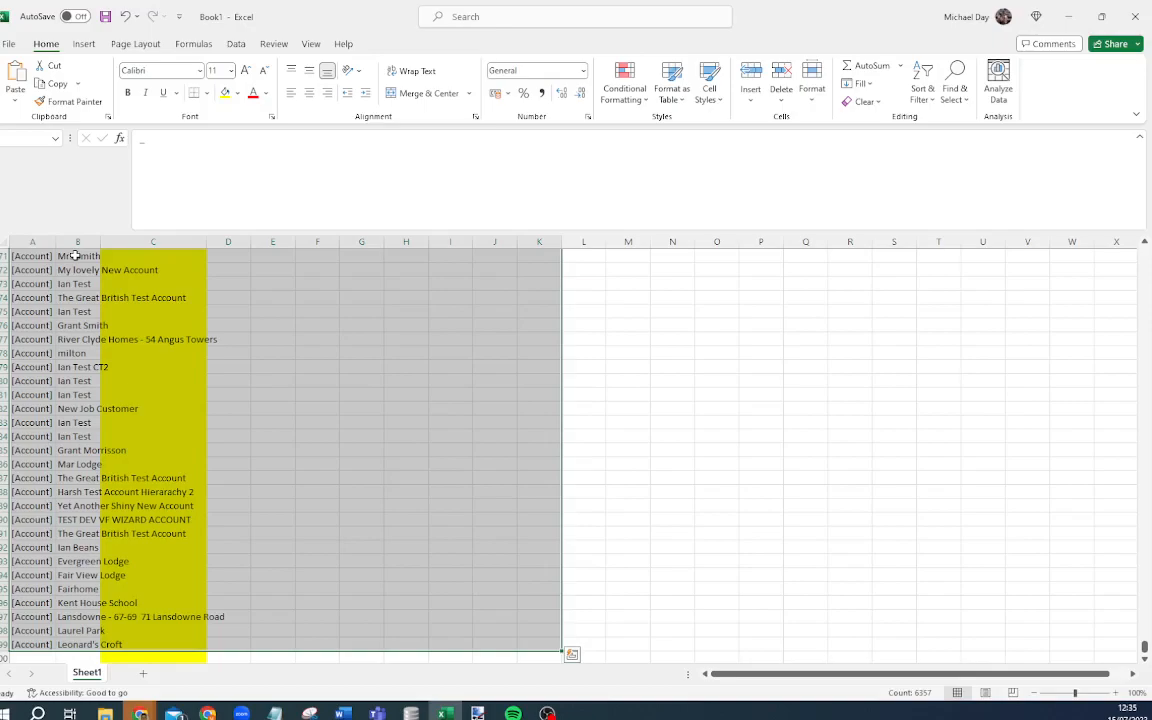
pyautogui.hotkey('ctrl', 'q')
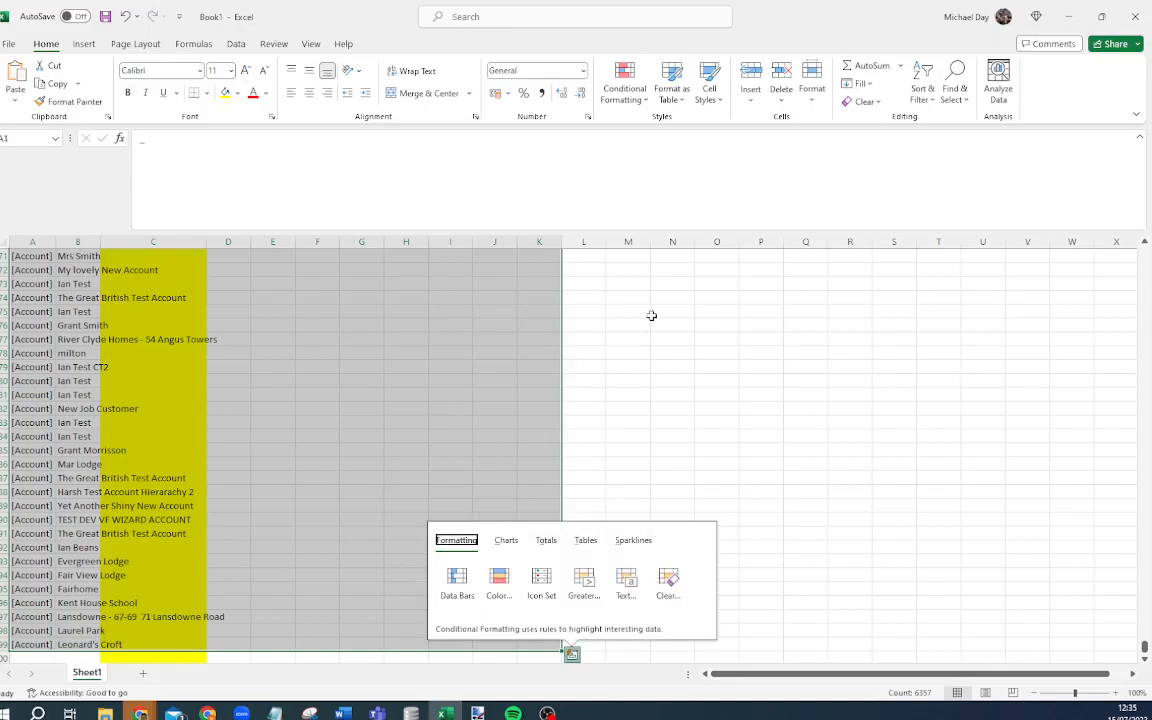
pyautogui.click(672, 332)
# Select the service item rows with their headers through the STKR__Inspection_Start_Date__c column, excluding the [Account] rows below, and copy them
pyautogui.moveTo(1144, 648); pyautogui.dragTo(1148, 472)
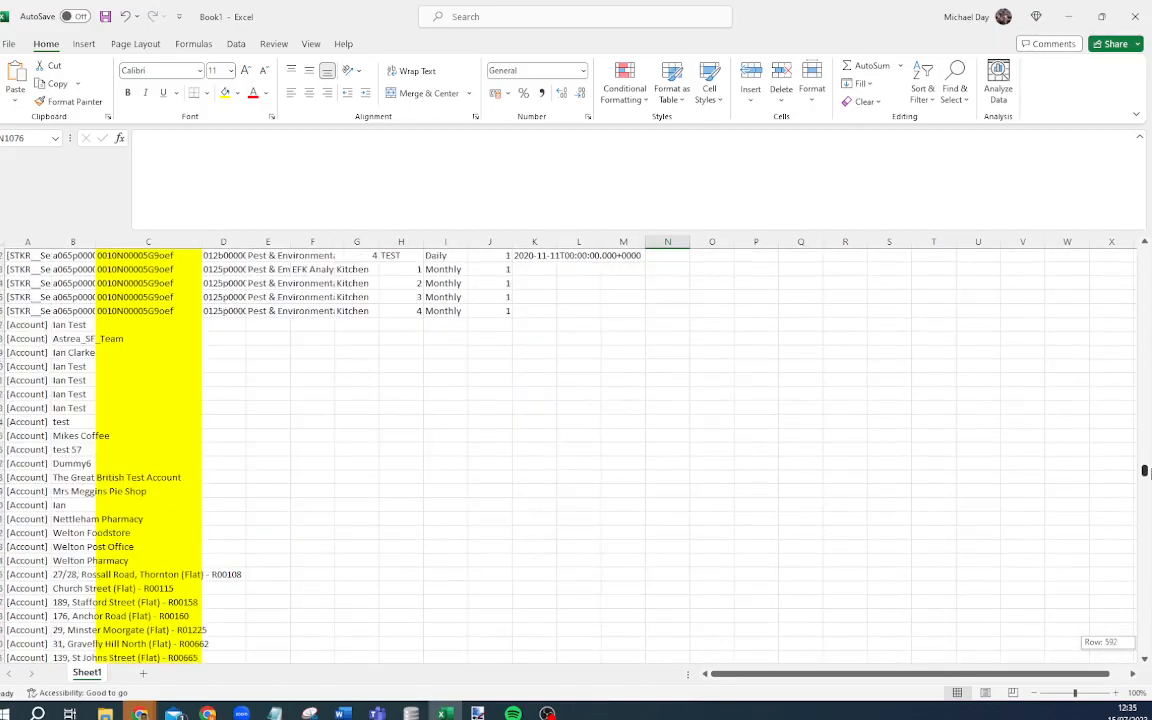
pyautogui.keyDown('shift'); pyautogui.click(627, 311); pyautogui.keyUp('shift')
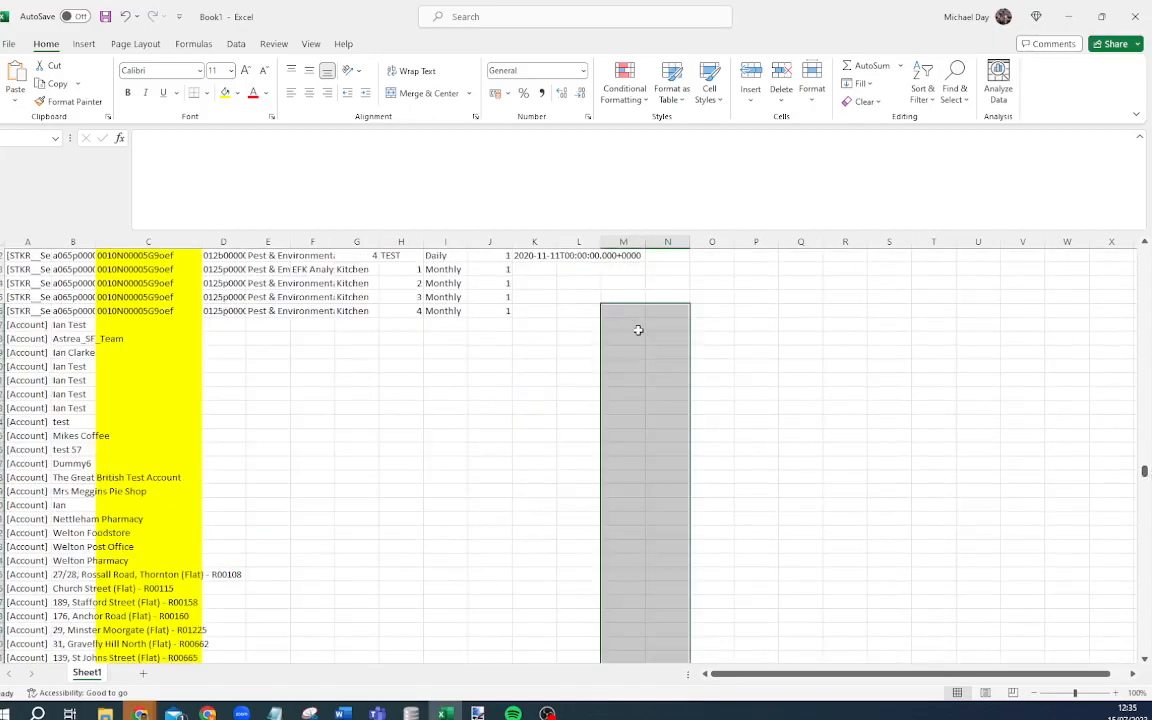
pyautogui.click(29, 311)
pyautogui.hotkey('ctrl', 'shift', 'Right')
pyautogui.hotkey('ctrl', 'shift', 'Right')
pyautogui.hotkey('ctrl', 'shift', 'Right')
pyautogui.hotkey('ctrl', 'shift', 'Right')
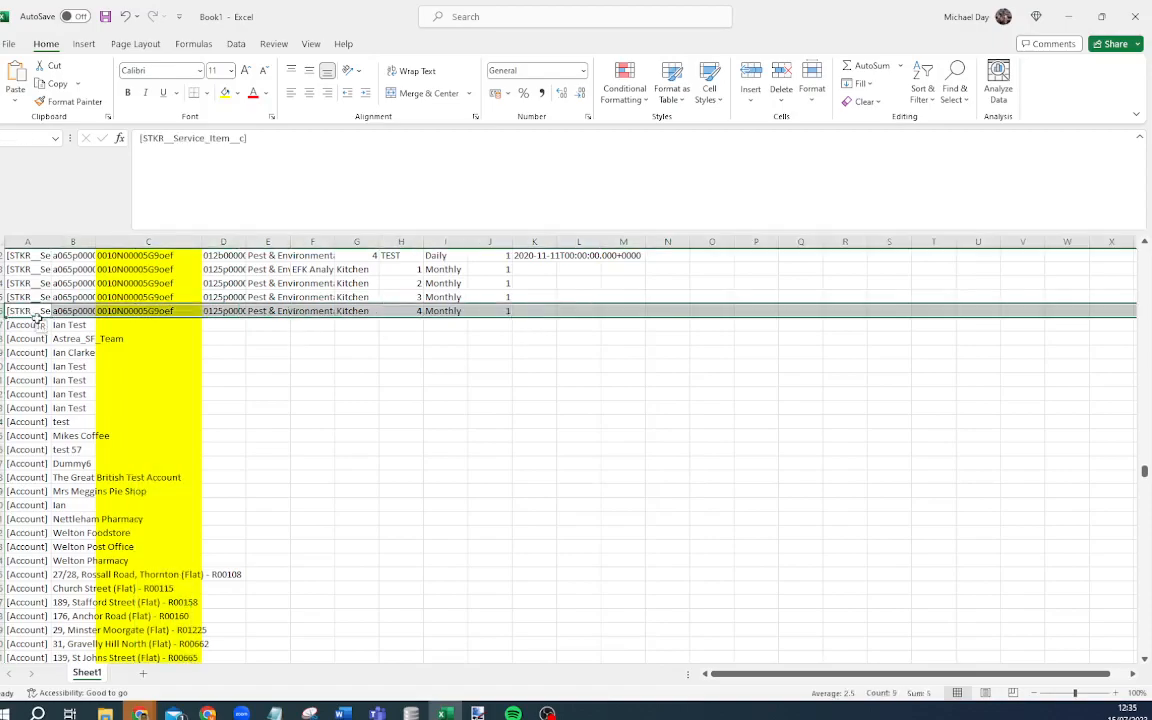
pyautogui.hotkey('ctrl', 'shift', 'Up')
pyautogui.hotkey('ctrl', 'shift', 'Left')
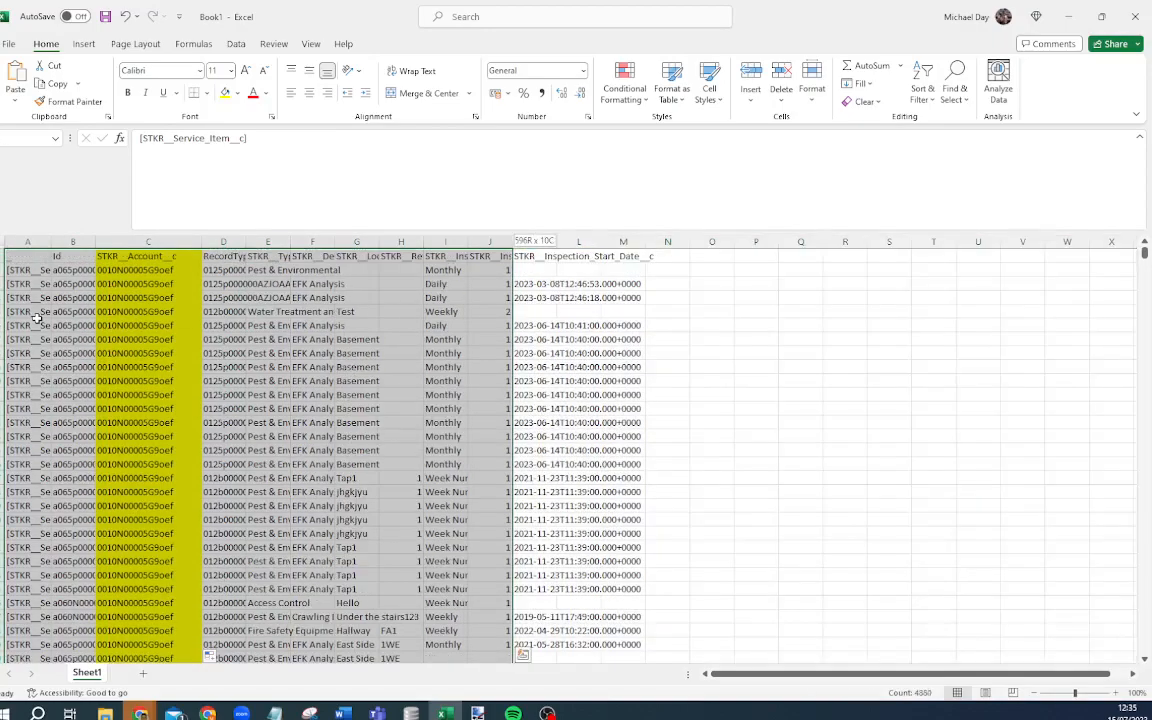
pyautogui.press('ctrl')
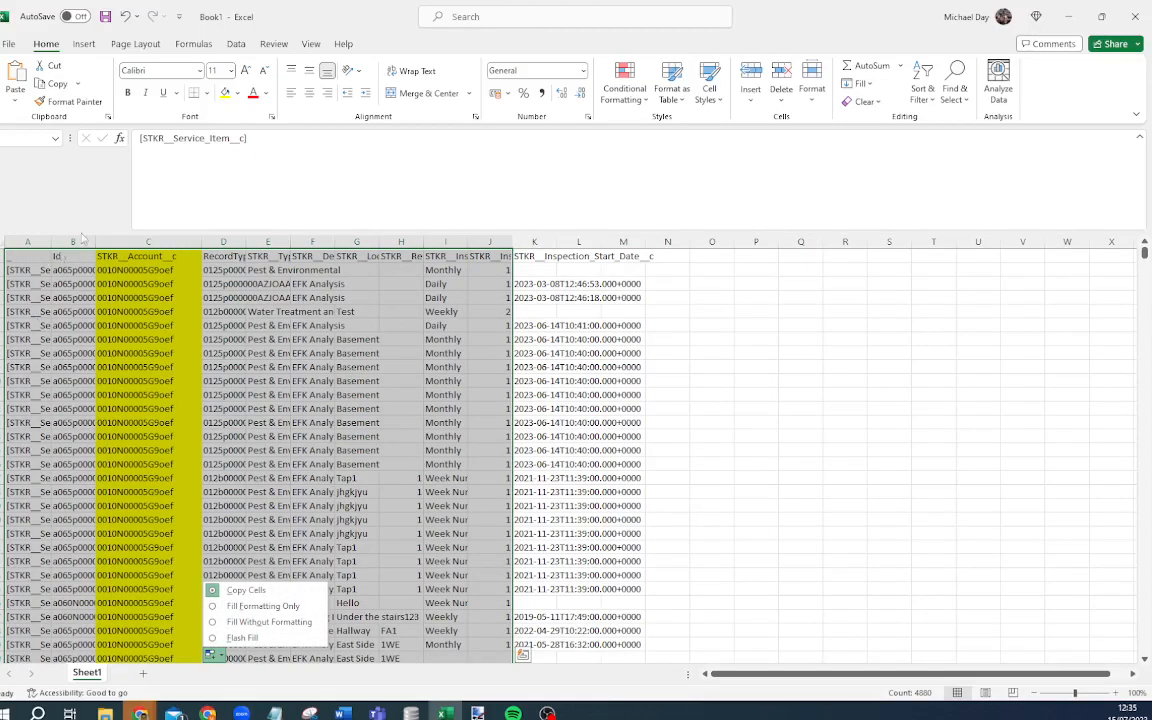
pyautogui.hotkey('shift', 'Right')
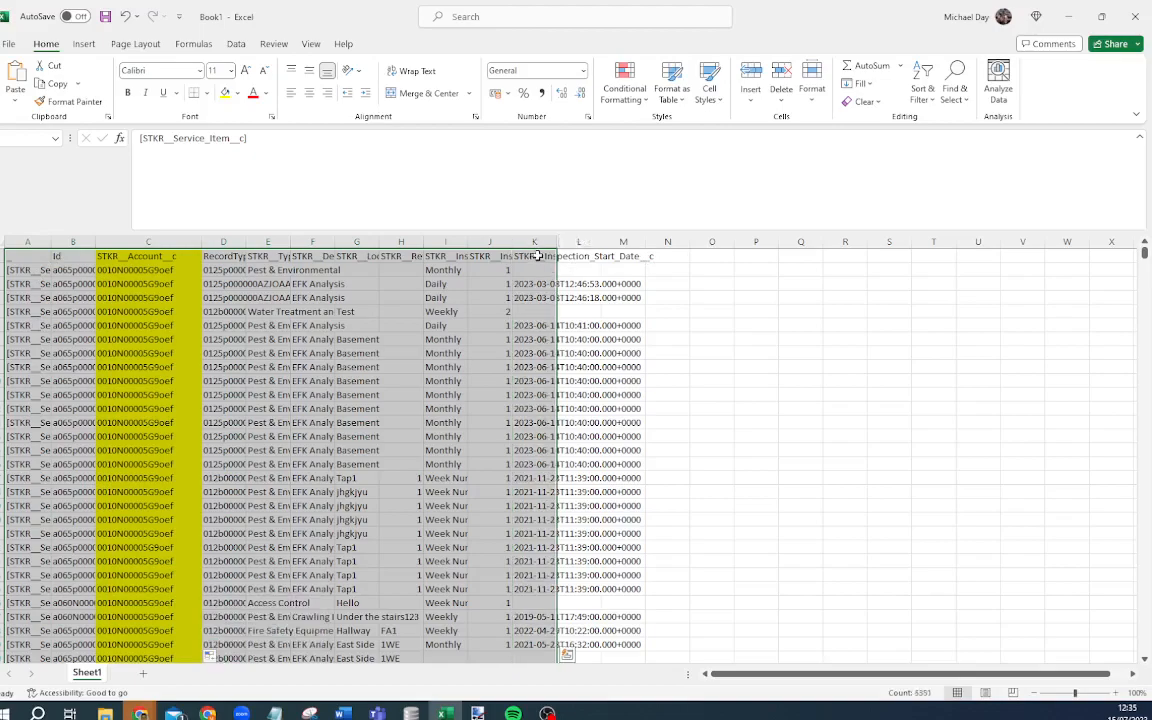
pyautogui.hotkey('ctrl', 'c')
# Switch to Salesforce in Chrome, open Salesforce inspector's Data Import, and paste the copied service item rows as Excel data
pyautogui.hotkey('alt', 'Tab')
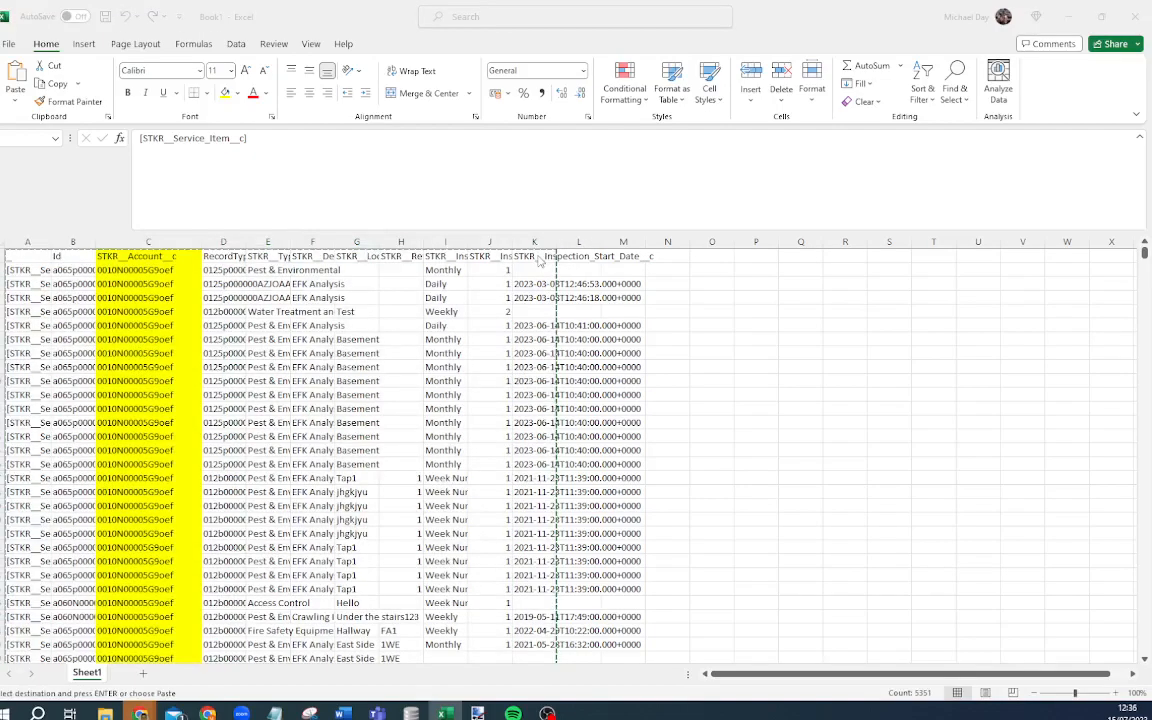
pyautogui.click(625, 169)
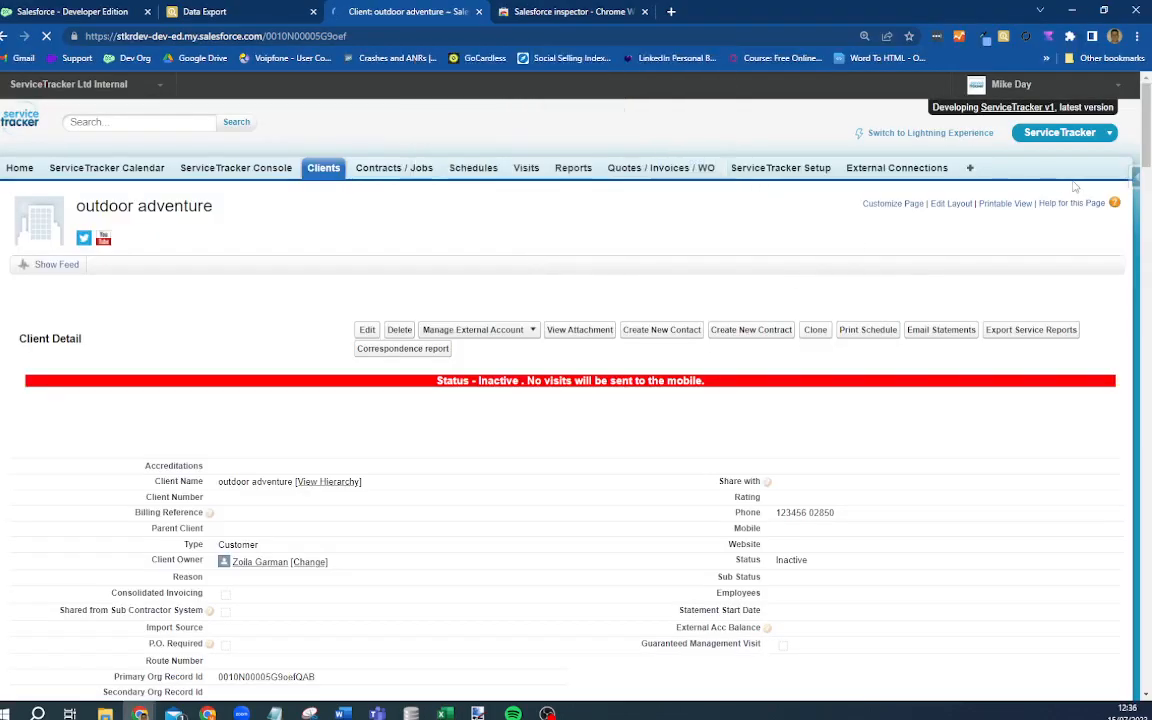
pyautogui.click(1134, 178)
pyautogui.click(1025, 450)
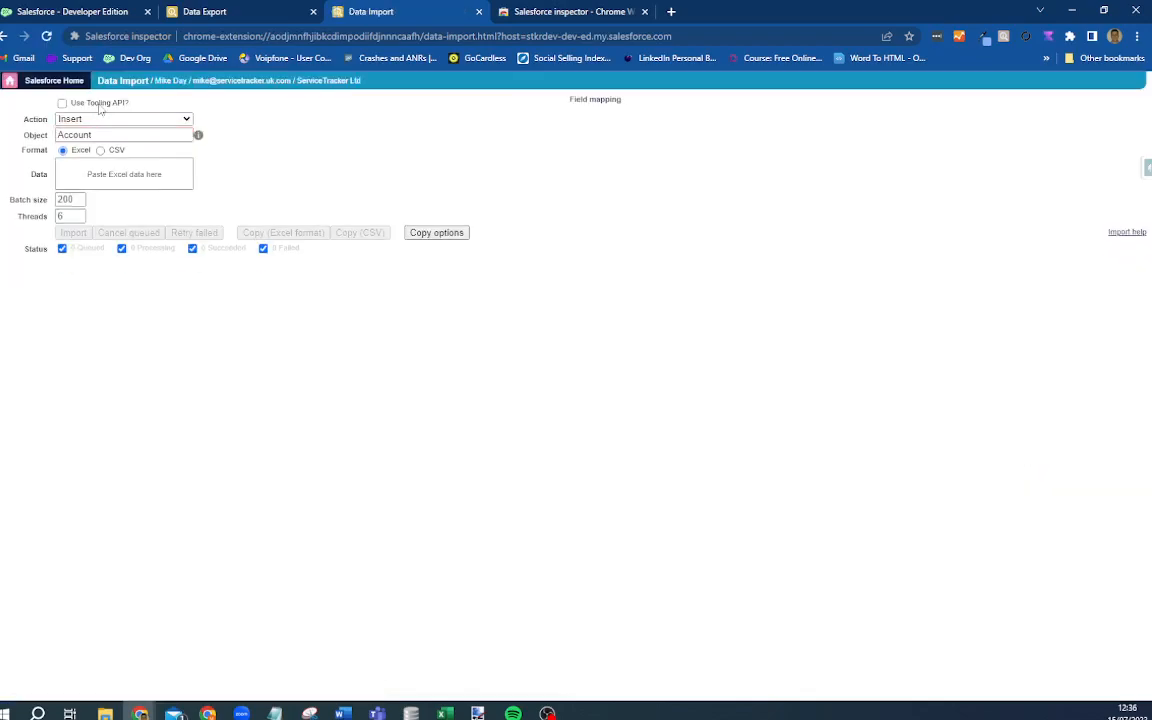
pyautogui.click(80, 172)
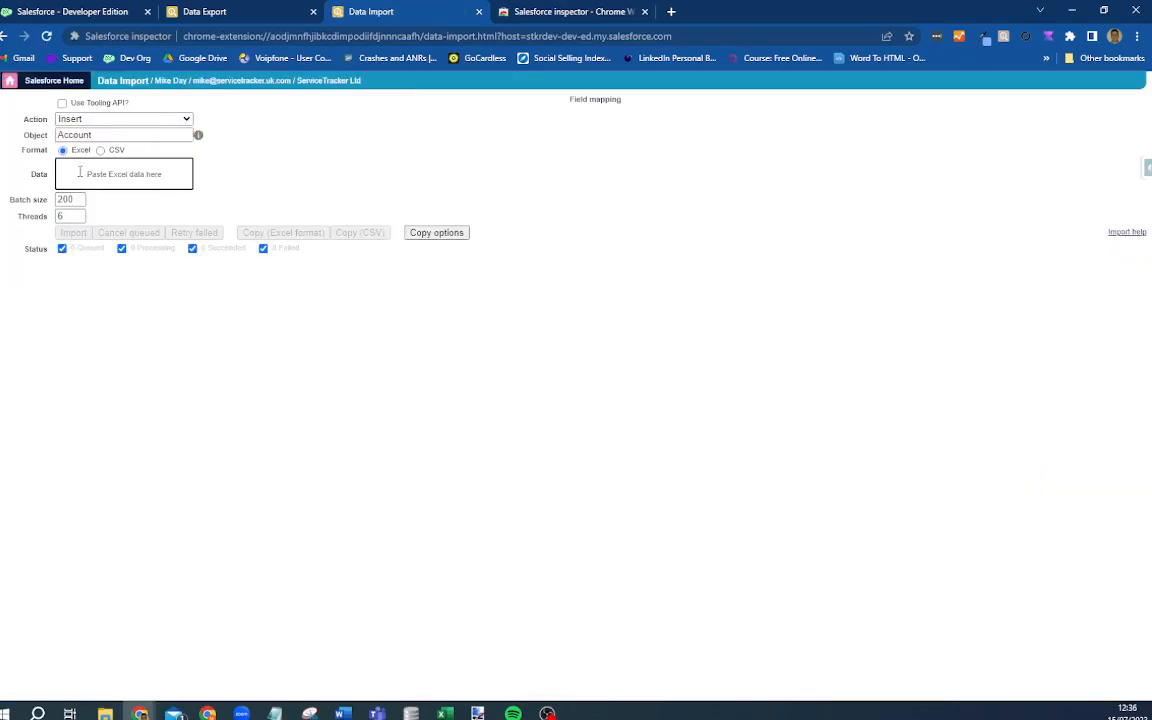
pyautogui.hotkey('ctrl', 'v')
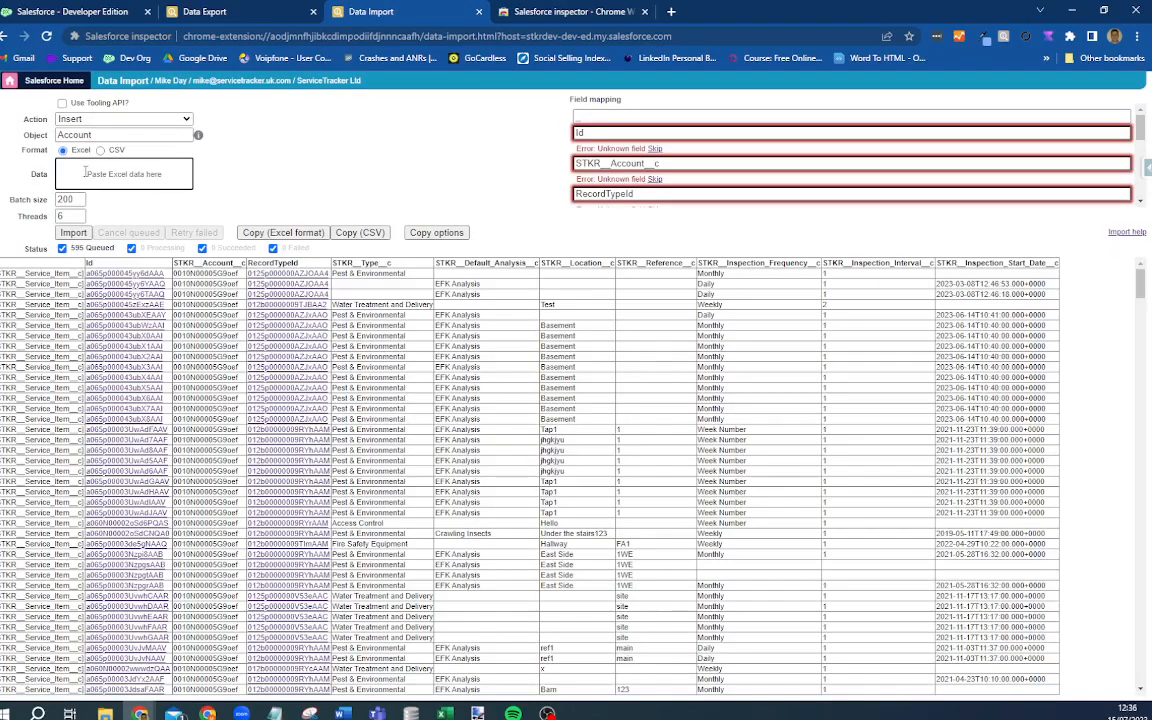
# Keep the import action as Insert and set the target object to STKR__Service_Item__c
pyautogui.click(90, 118)
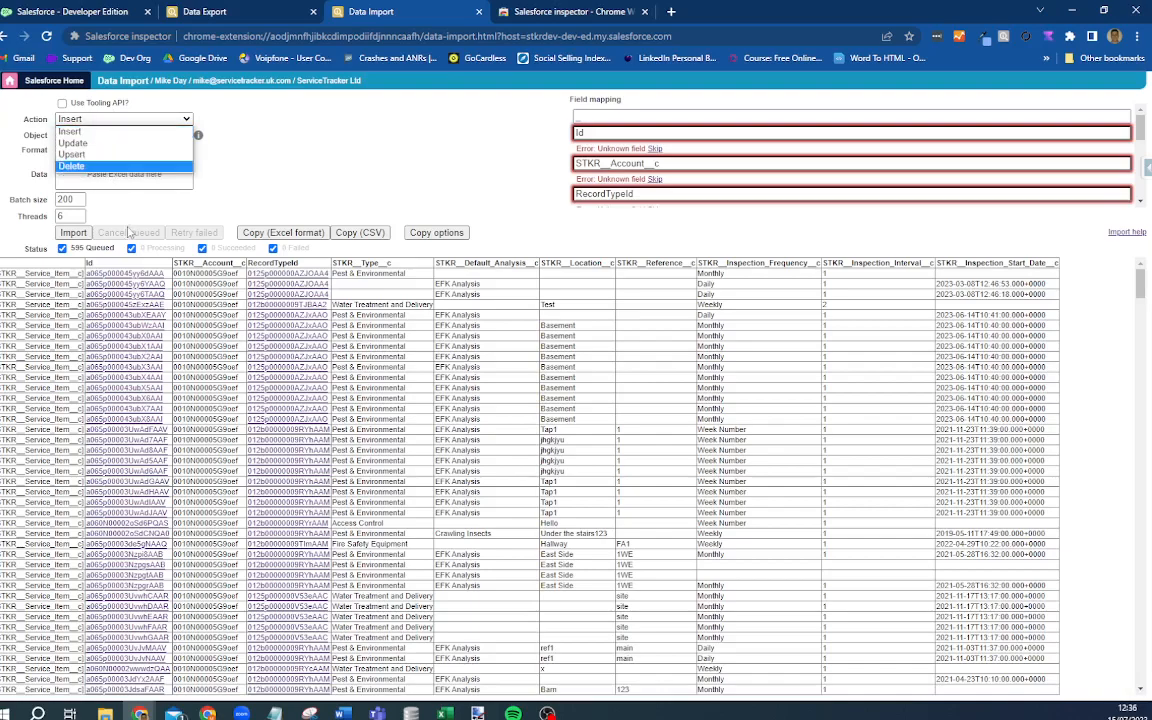
pyautogui.click(71, 131)
pyautogui.click(140, 135)
pyautogui.hotkey('ctrl', 'a')
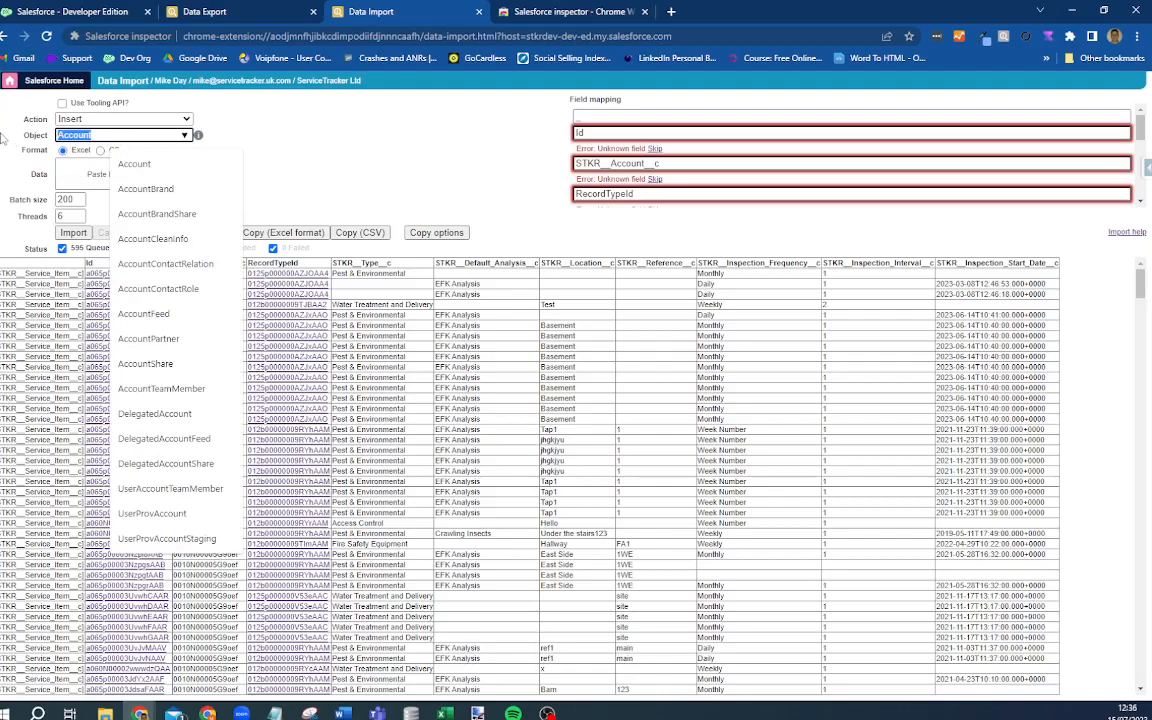
pyautogui.write('servic')
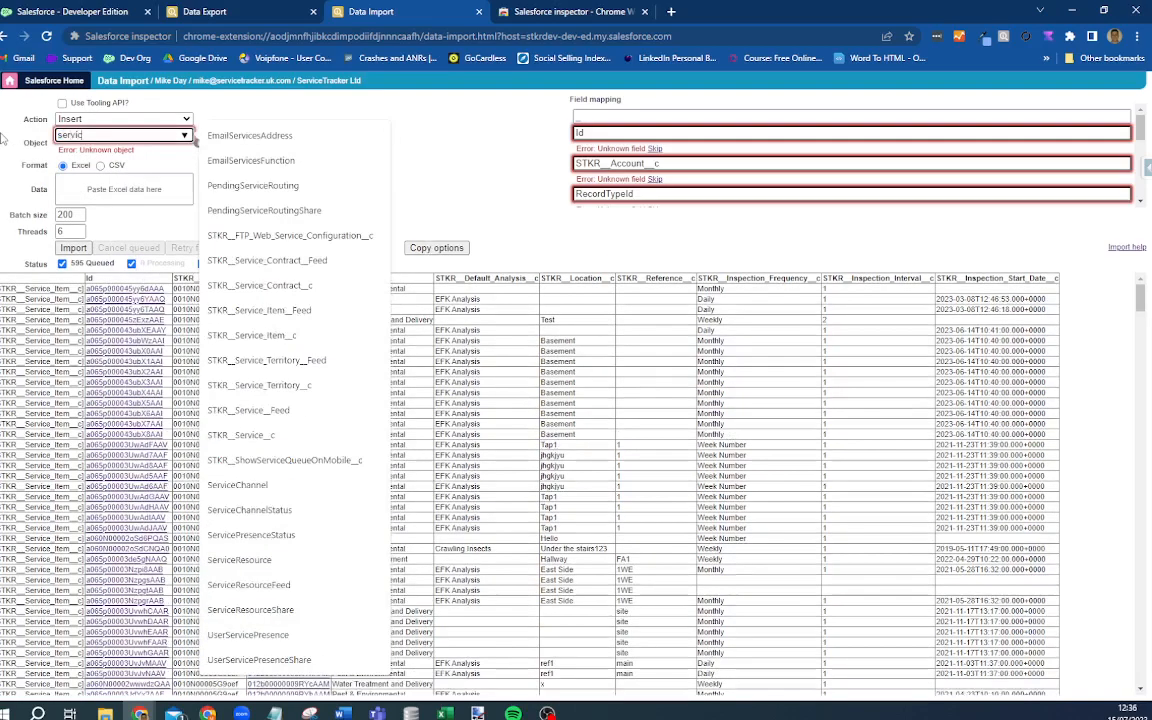
pyautogui.write('e_ite')
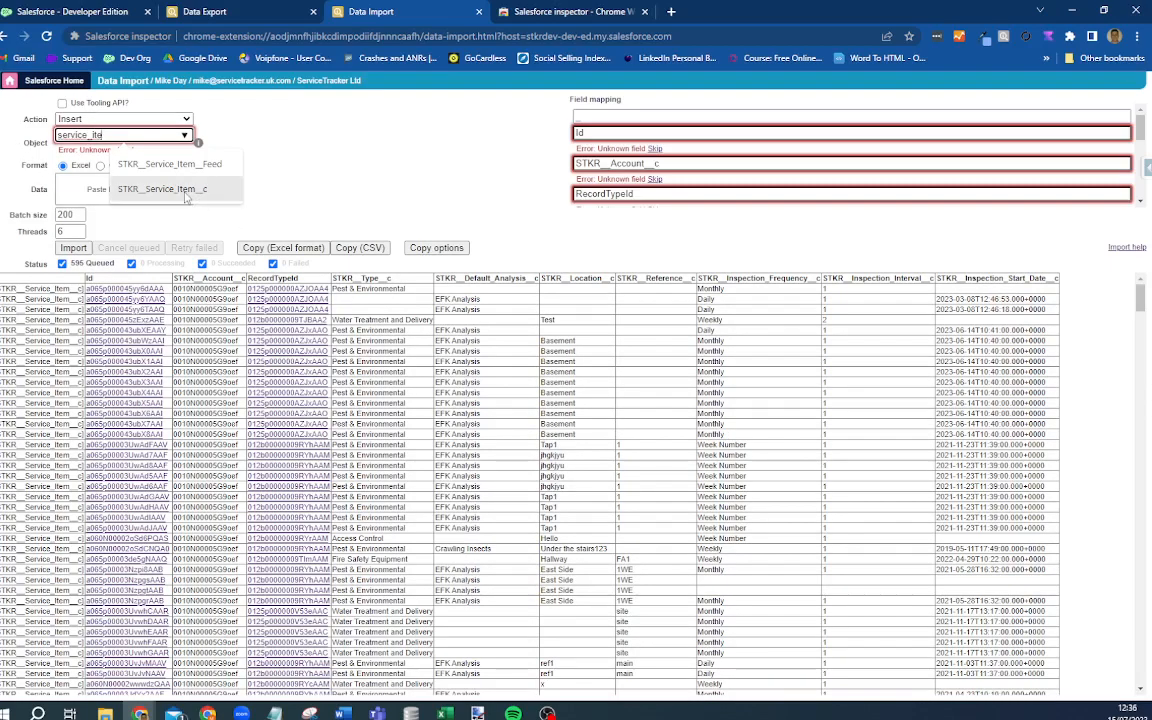
pyautogui.click(183, 190)
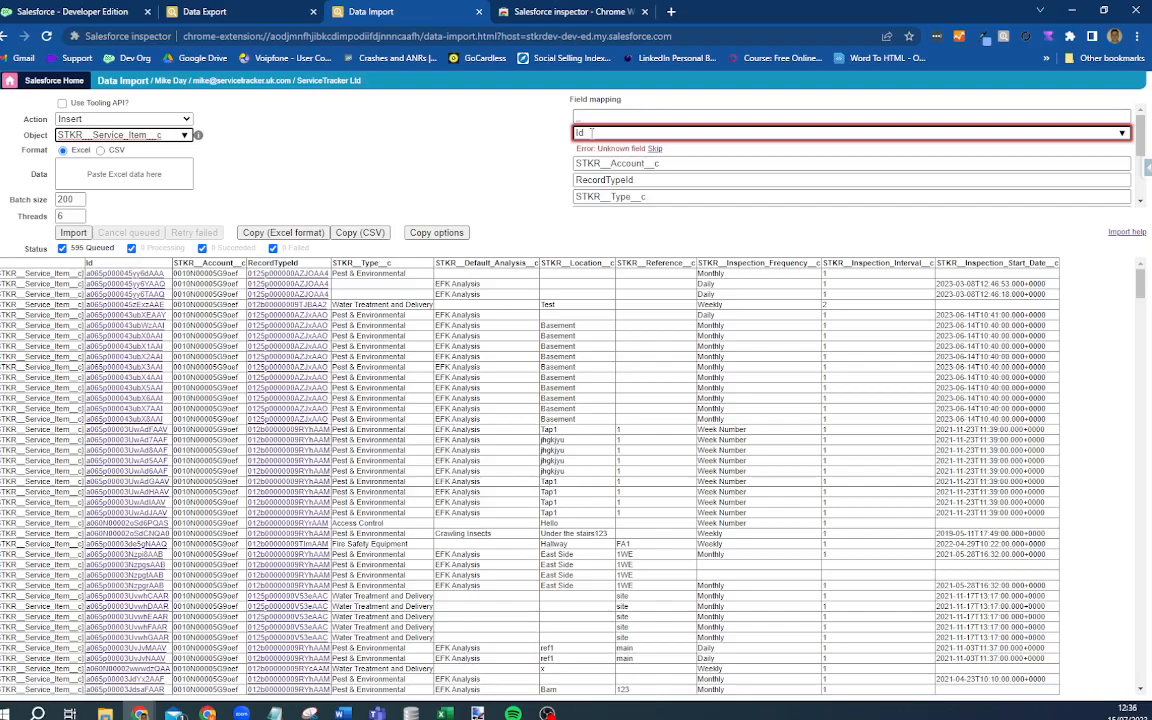
# Change the Id field mapping to _Id so the column is skipped, and check the remaining field mappings
pyautogui.click(577, 132)
pyautogui.write('_')
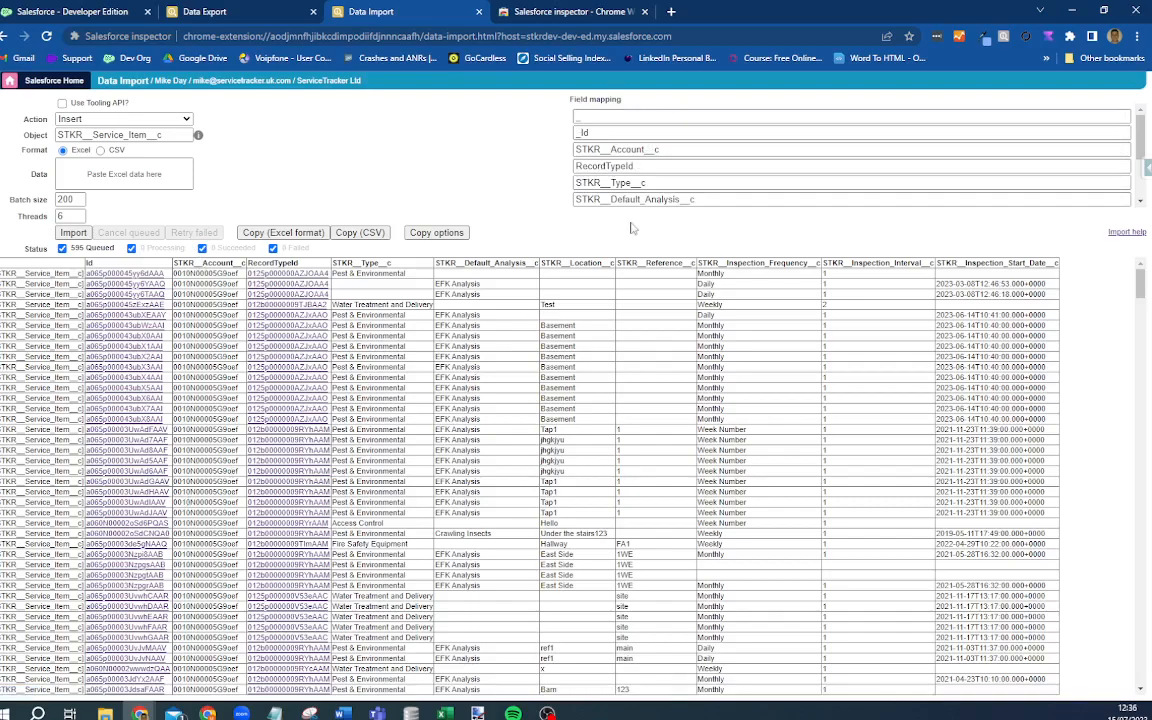
pyautogui.scroll(-2, 757, 160)
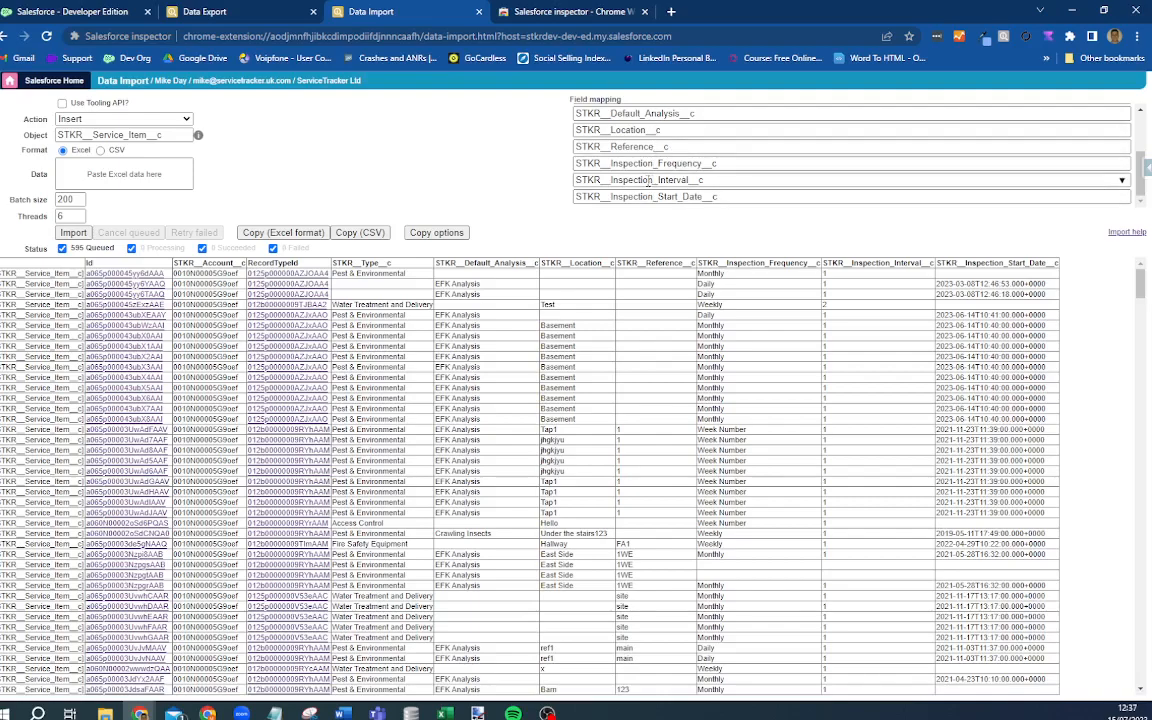
# Set the import batch size to 10 and the threads to 4, and run the import of the service items
pyautogui.click(74, 234)
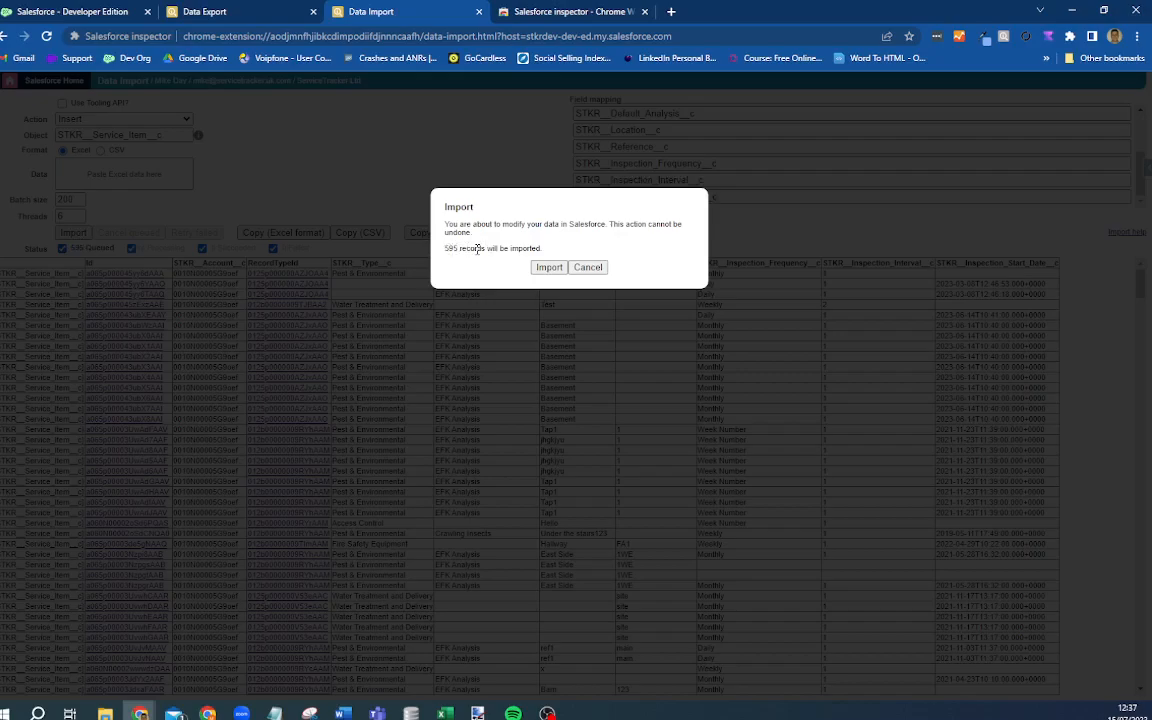
pyautogui.click(594, 270)
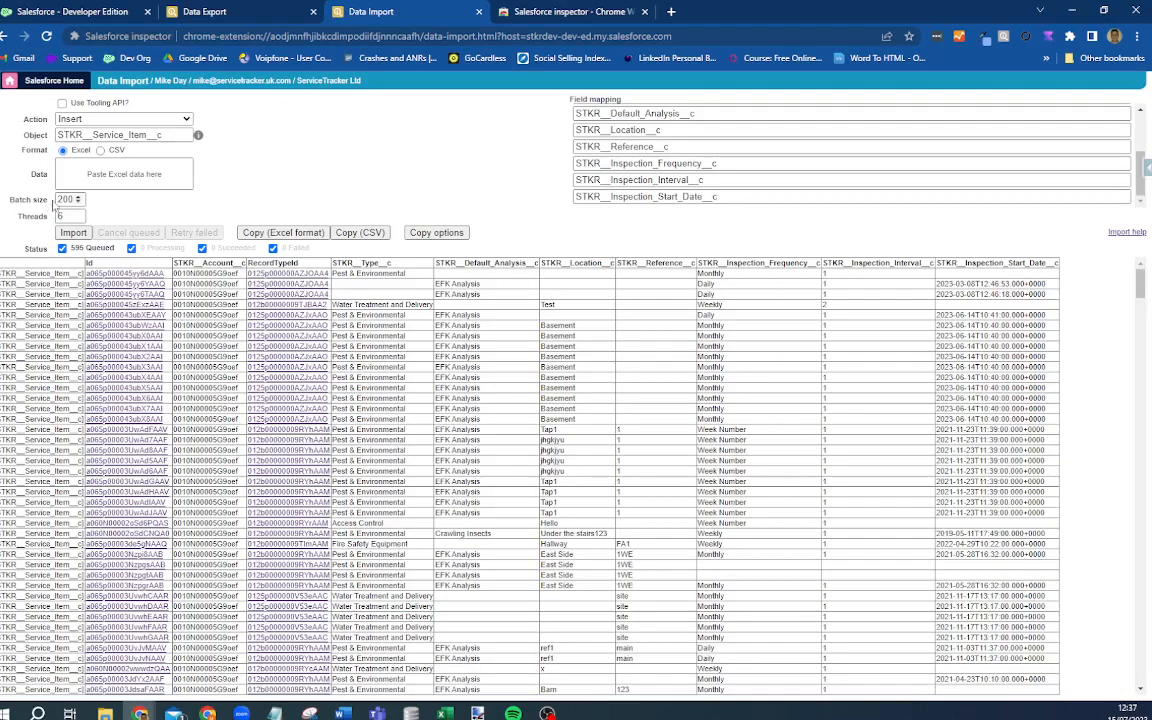
pyautogui.moveTo(72, 199); pyautogui.dragTo(4, 180)
pyautogui.write('1')
pyautogui.press('Tab')
pyautogui.moveTo(67, 200); pyautogui.dragTo(49, 208)
pyautogui.write('10')
pyautogui.press('Tab')
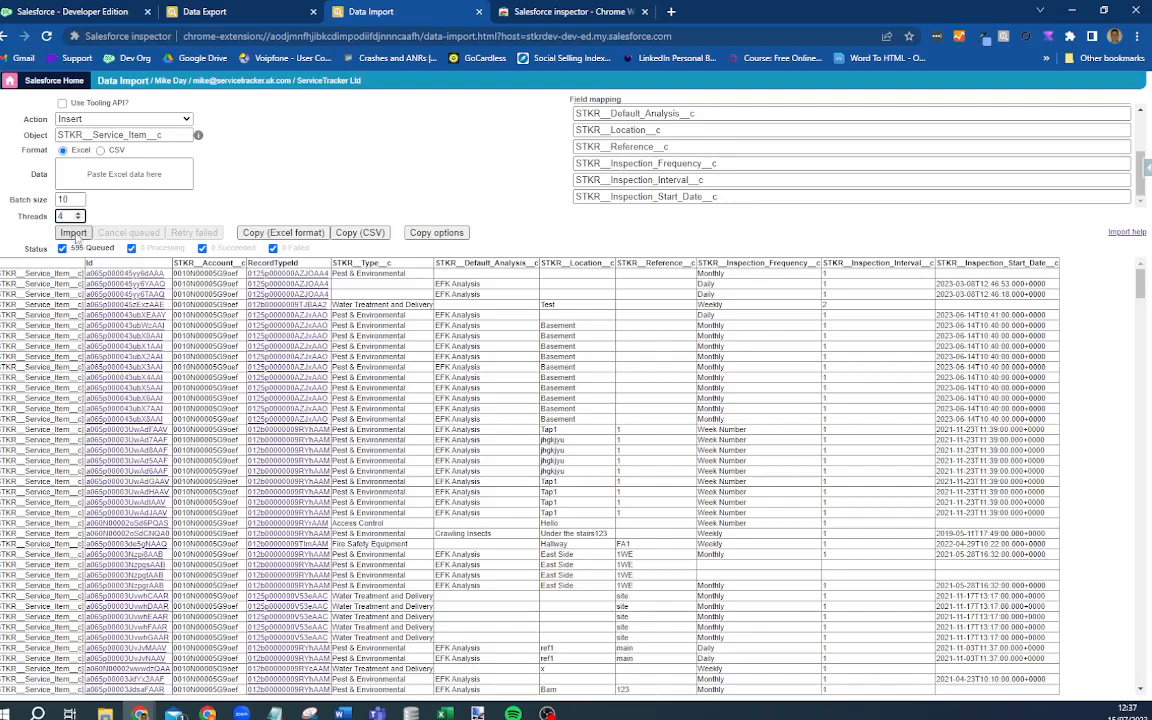
pyautogui.click(73, 233)
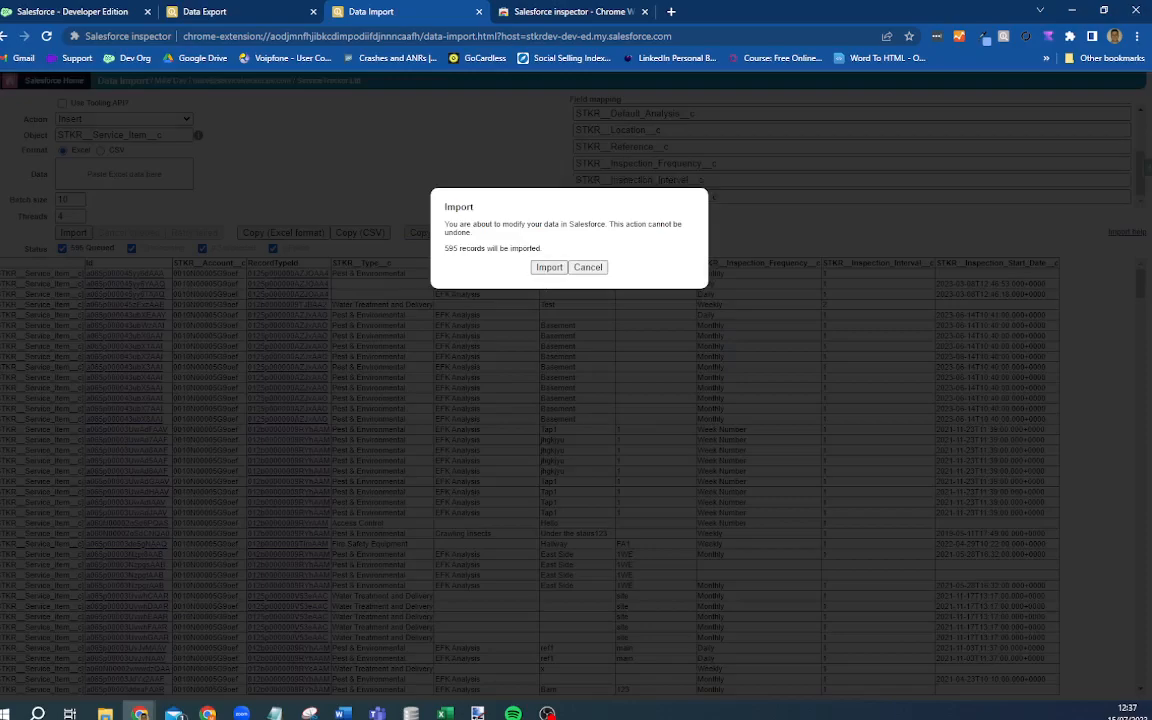
pyautogui.click(549, 267)
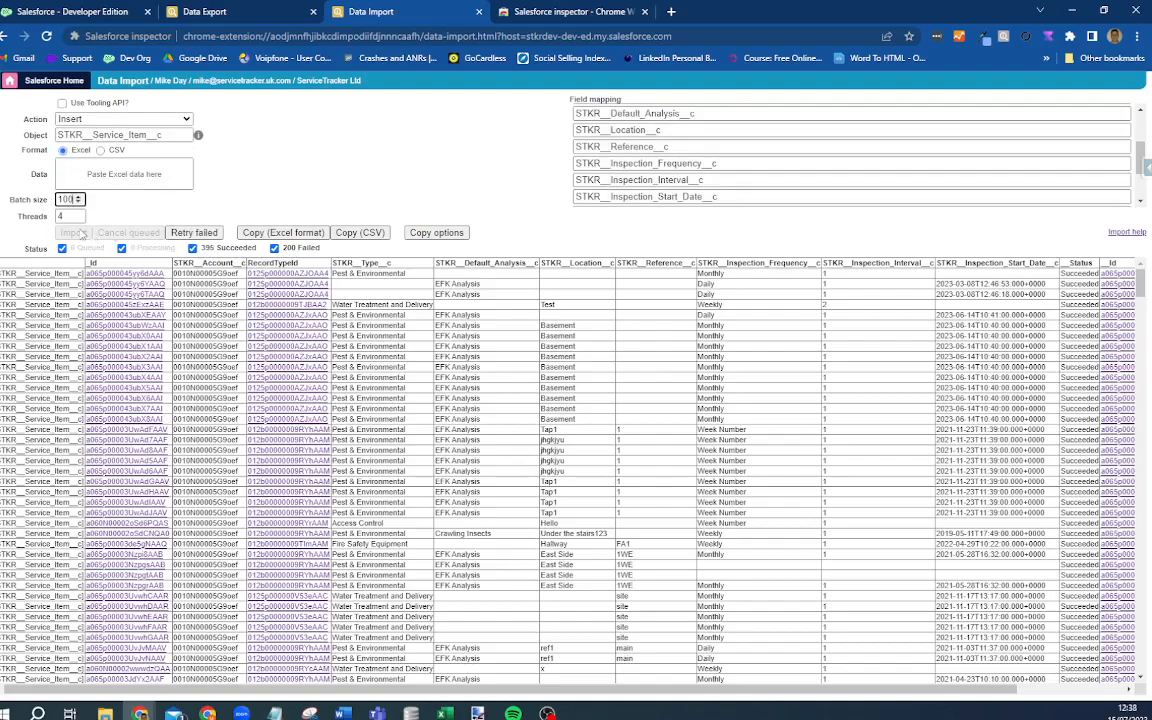
# Set the batch size to 10, requeue the failed records, and import them again
pyautogui.scroll(-3, 73, 200)
pyautogui.click(33, 201)
pyautogui.write('10')
pyautogui.click(193, 232)
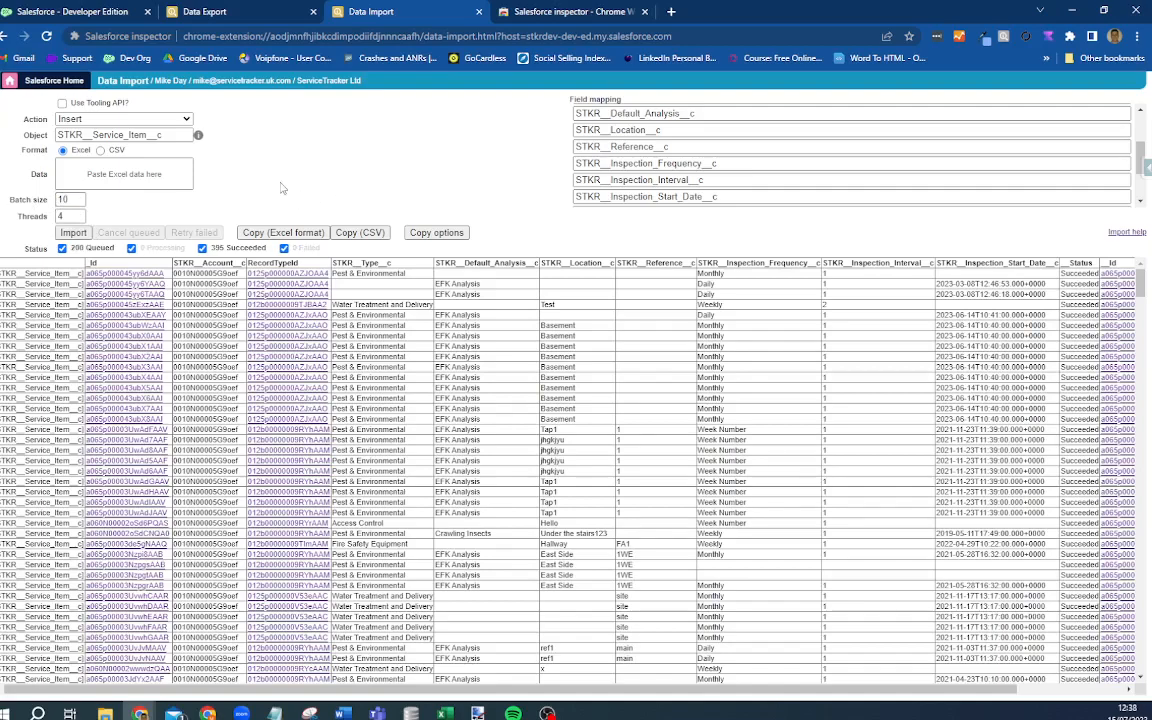
pyautogui.click(73, 232)
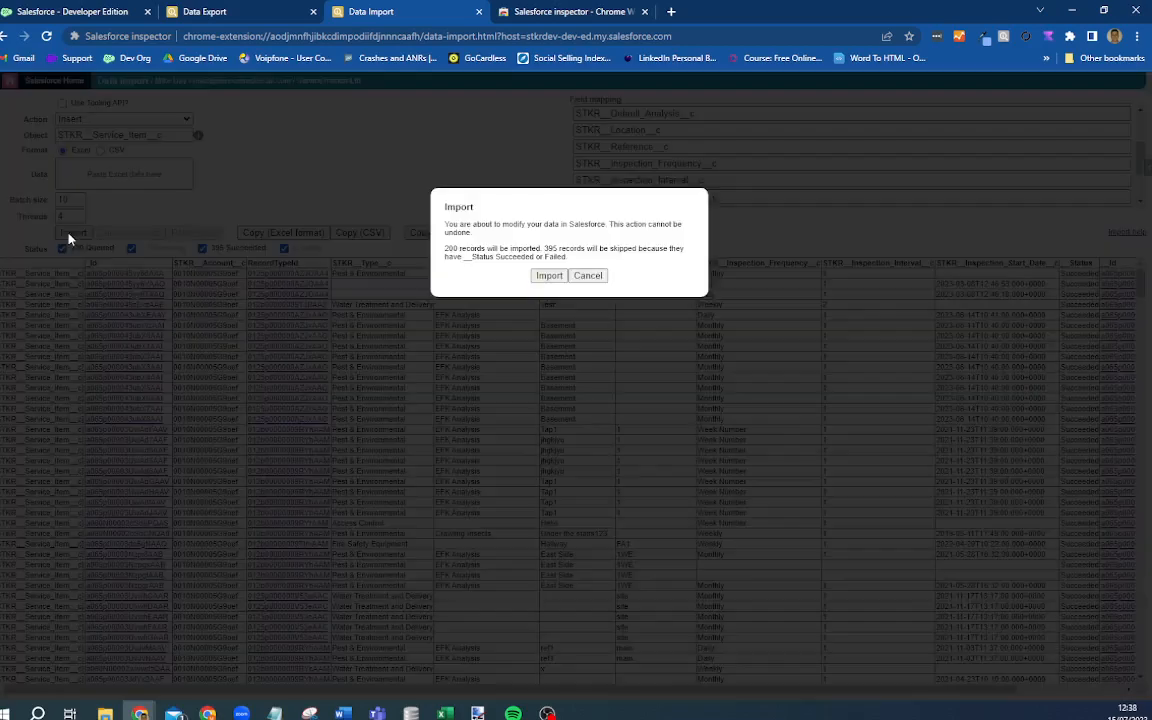
pyautogui.click(549, 276)
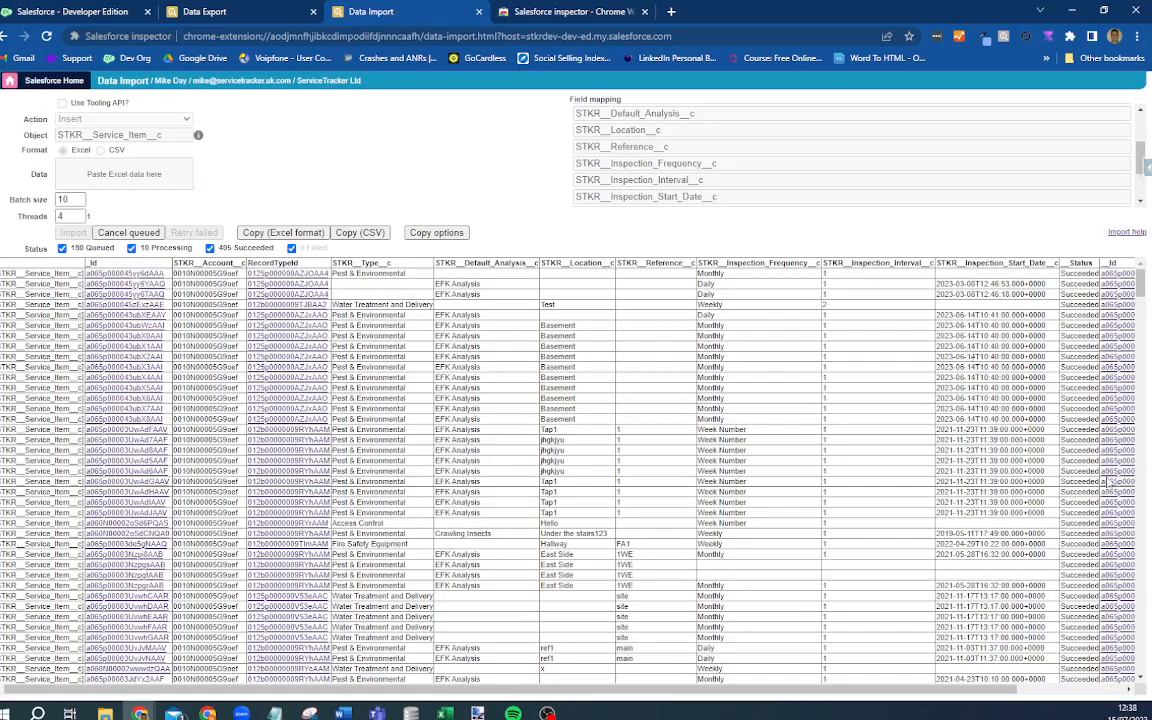
# Review the import results, copy them in Excel format, and paste them over Sheet1 in the Excel workbook starting at cell A1
pyautogui.moveTo(811, 690); pyautogui.dragTo(1041, 690)
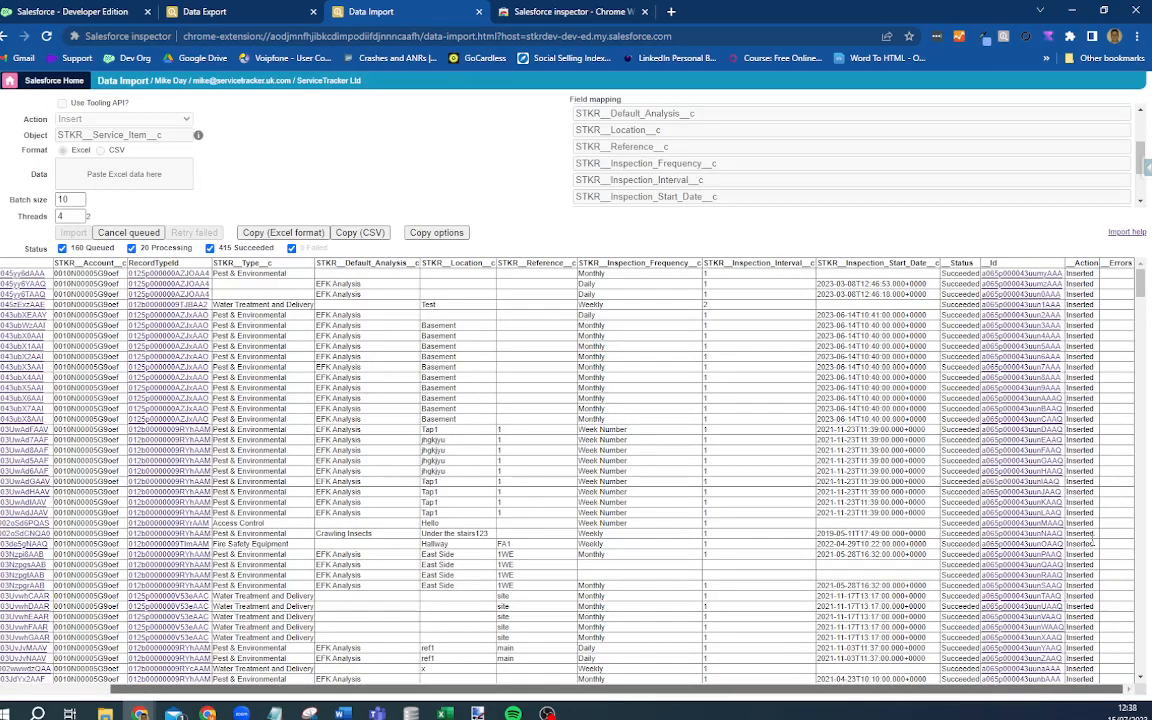
pyautogui.moveTo(1137, 432); pyautogui.dragTo(1146, 668)
pyautogui.moveTo(830, 690); pyautogui.dragTo(1145, 700)
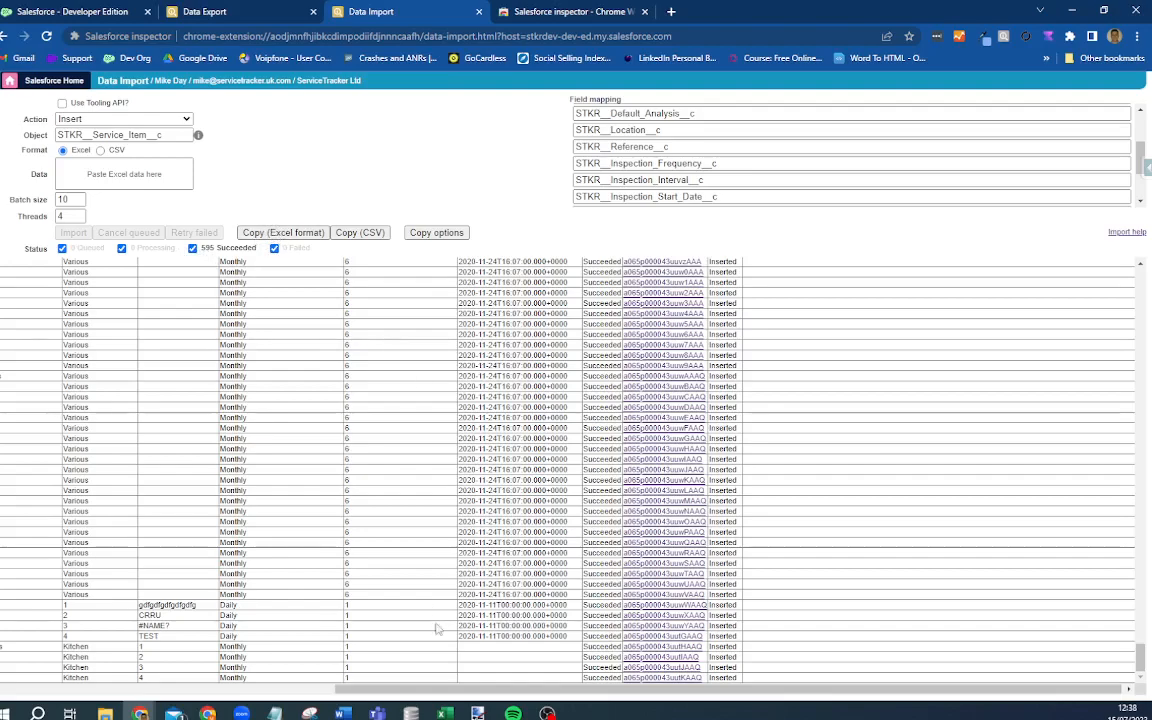
pyautogui.hotkey('alt', 'Tab')
pyautogui.click(29, 257)
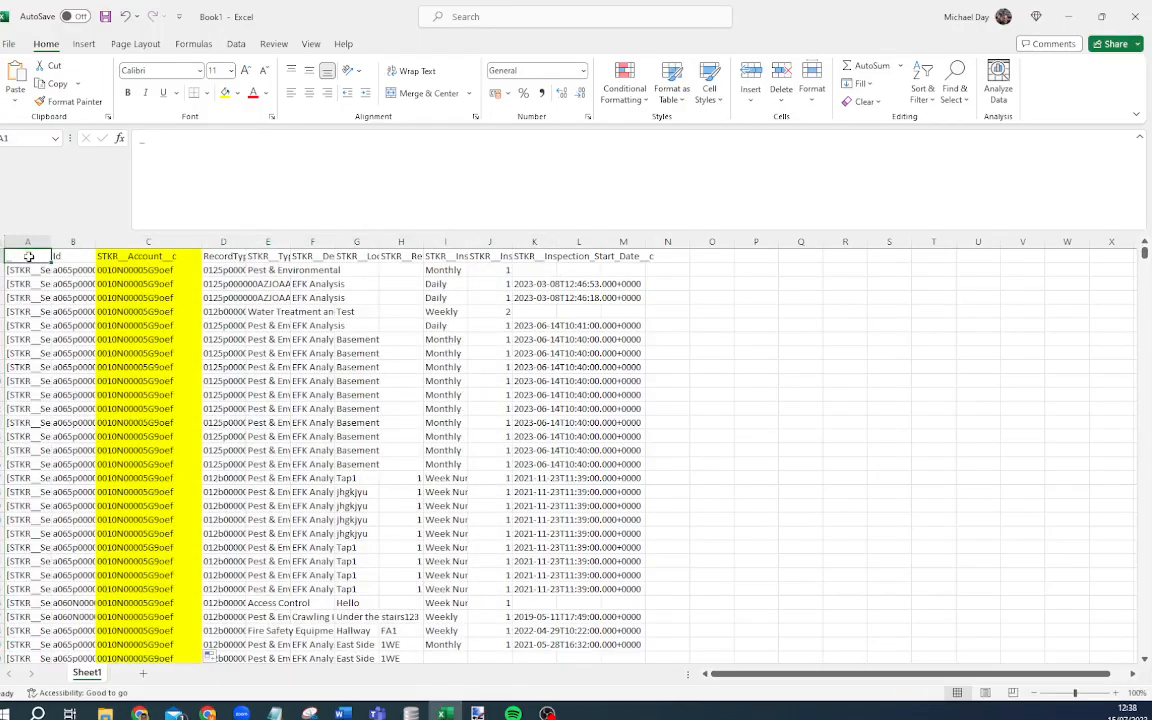
pyautogui.hotkey('ctrl', 'v')
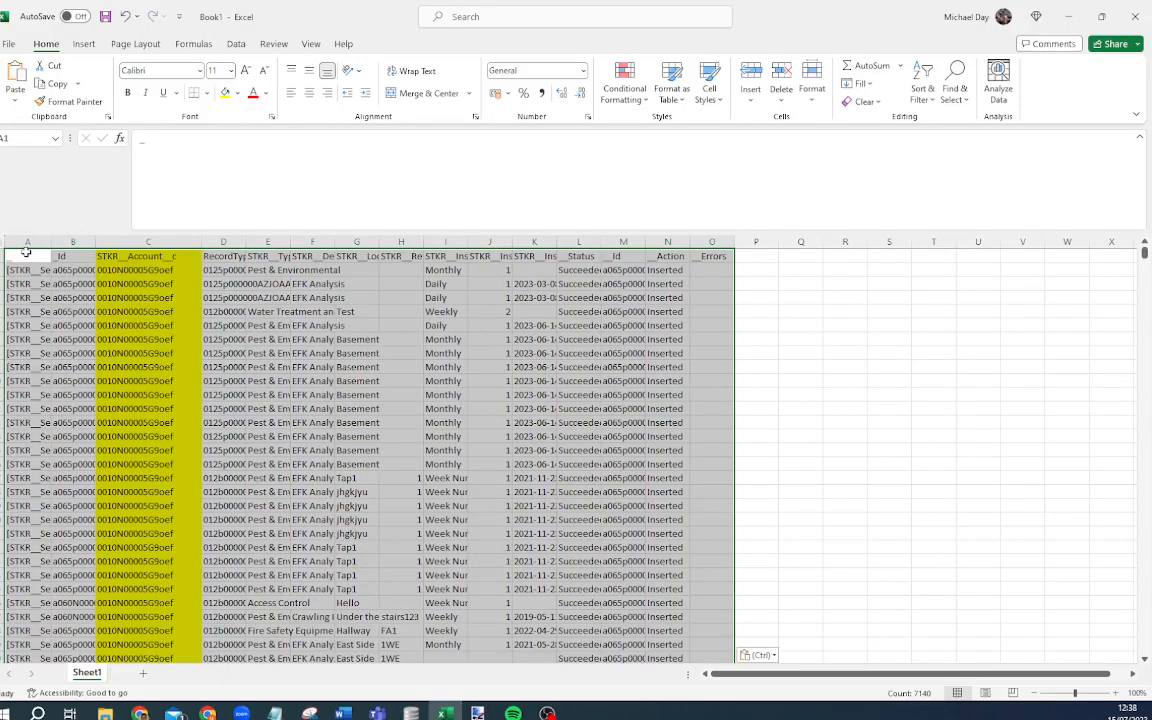
# Delete the original _Id column B from the pasted results and widen the new __Id column to fit its contents
pyautogui.click(80, 268)
pyautogui.doubleClick(95, 242)
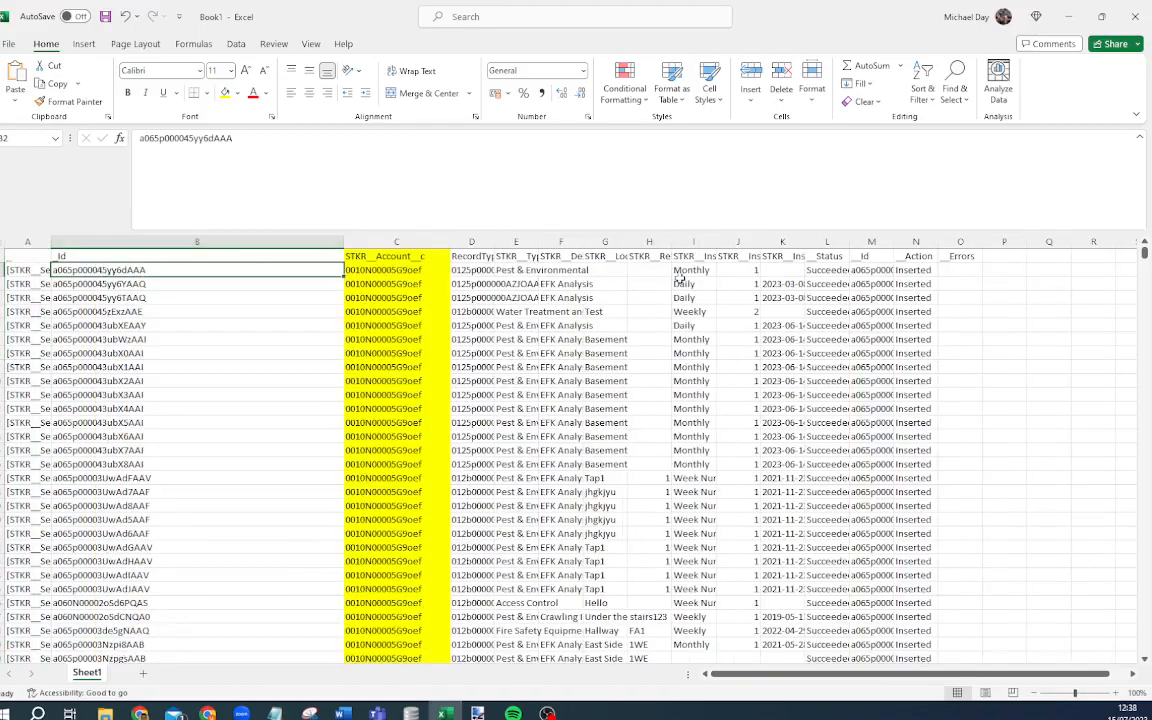
pyautogui.click(871, 268)
pyautogui.click(871, 242)
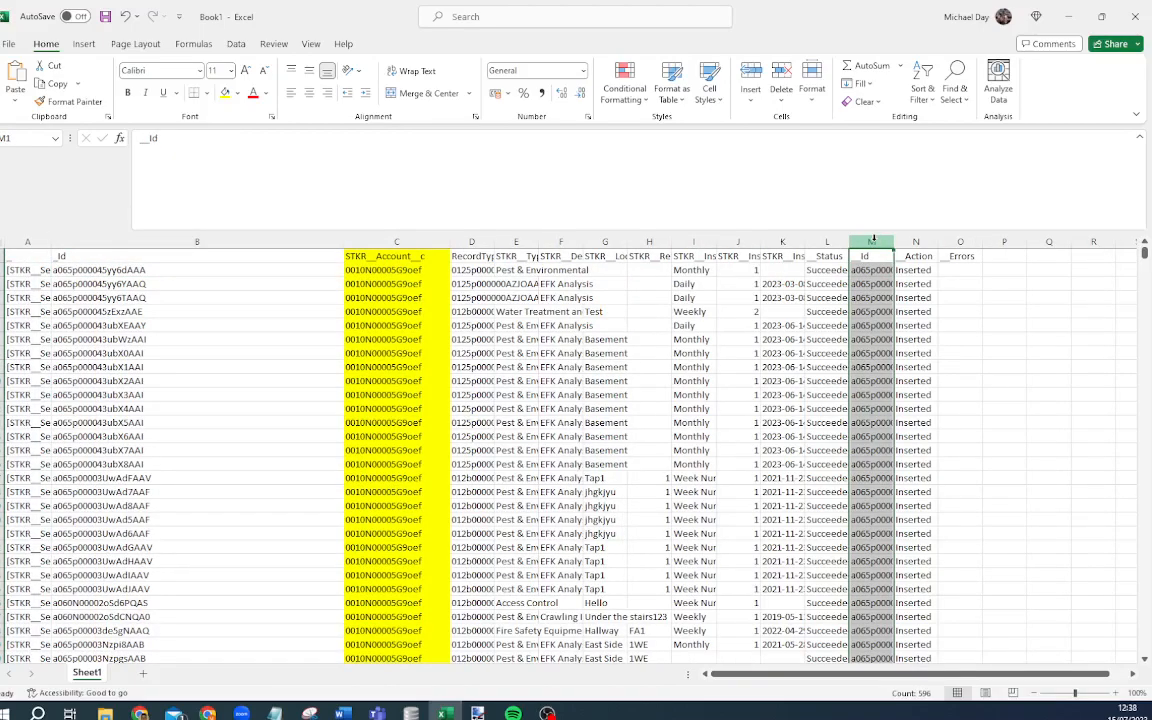
pyautogui.click(137, 243)
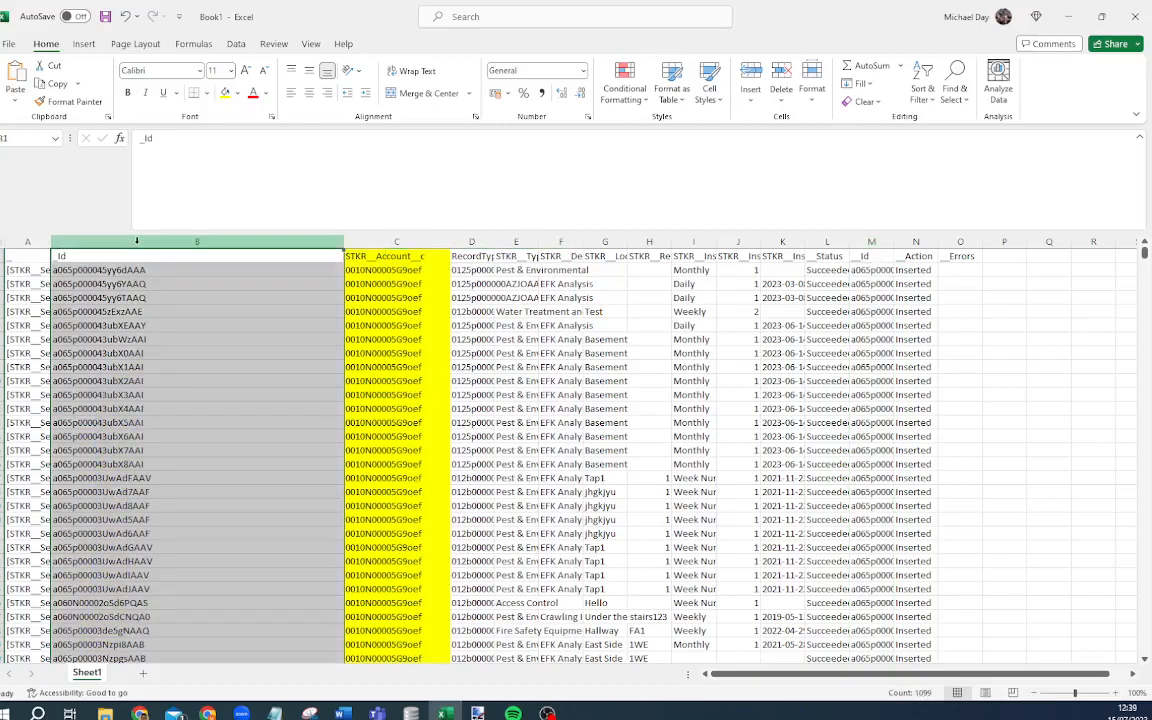
pyautogui.rightClick(137, 243)
pyautogui.click(185, 400)
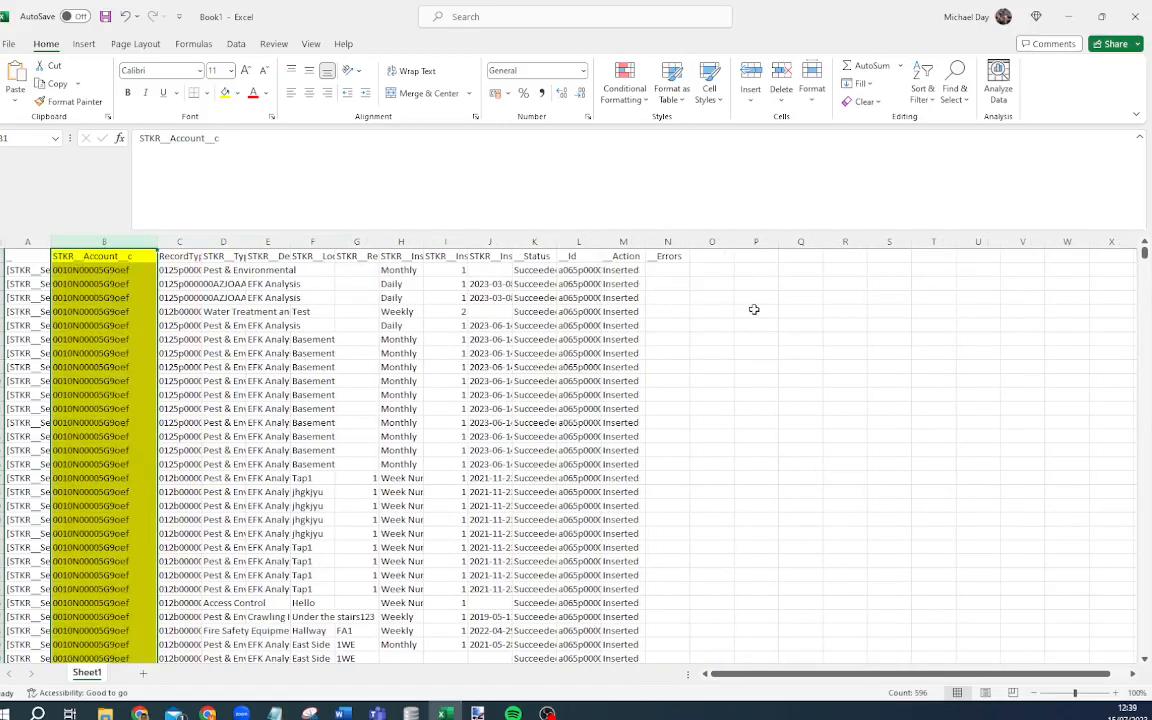
pyautogui.click(578, 270)
pyautogui.doubleClick(603, 241)
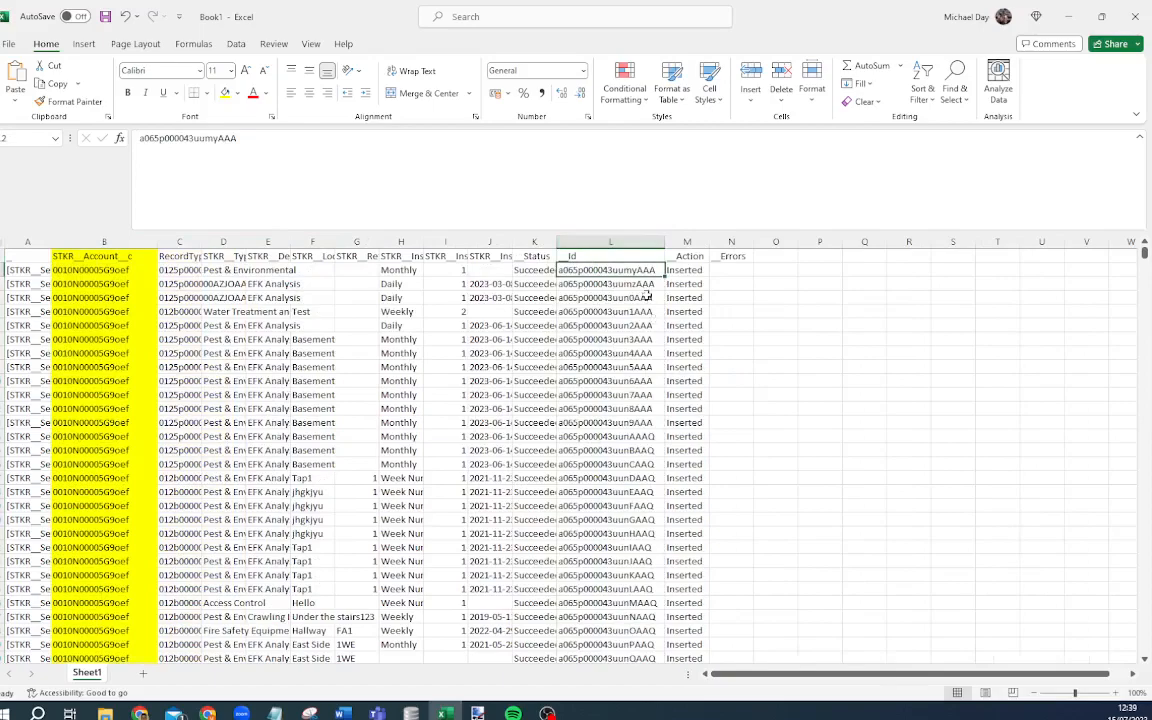
# Switch from Excel to Chrome and open the outdoor adventure client record from Salesforce Home's recent clients
pyautogui.click(92, 280)
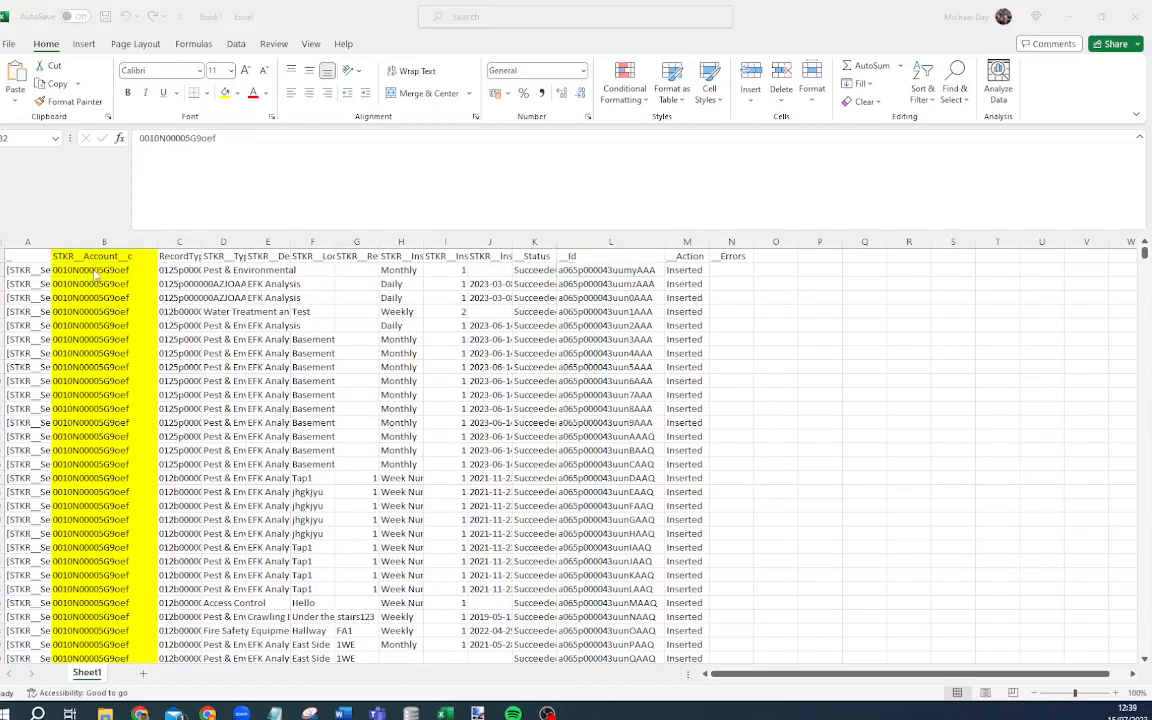
pyautogui.hotkey('alt', 'Tab')
pyautogui.click(558, 10)
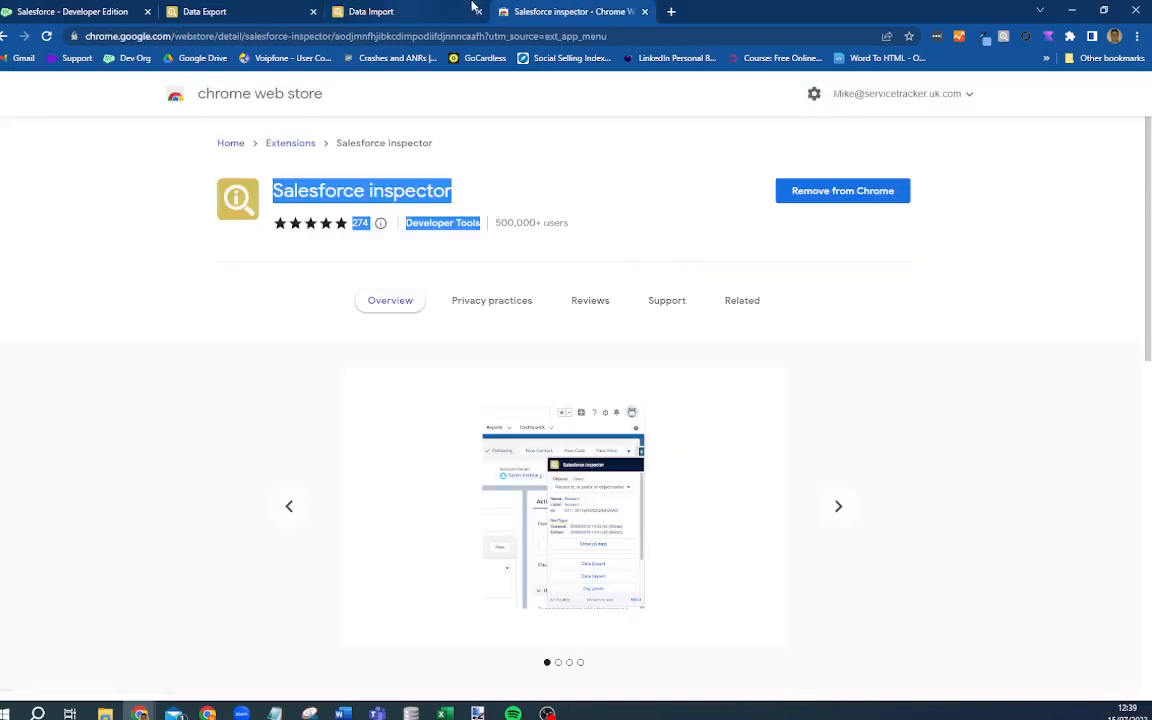
pyautogui.click(399, 12)
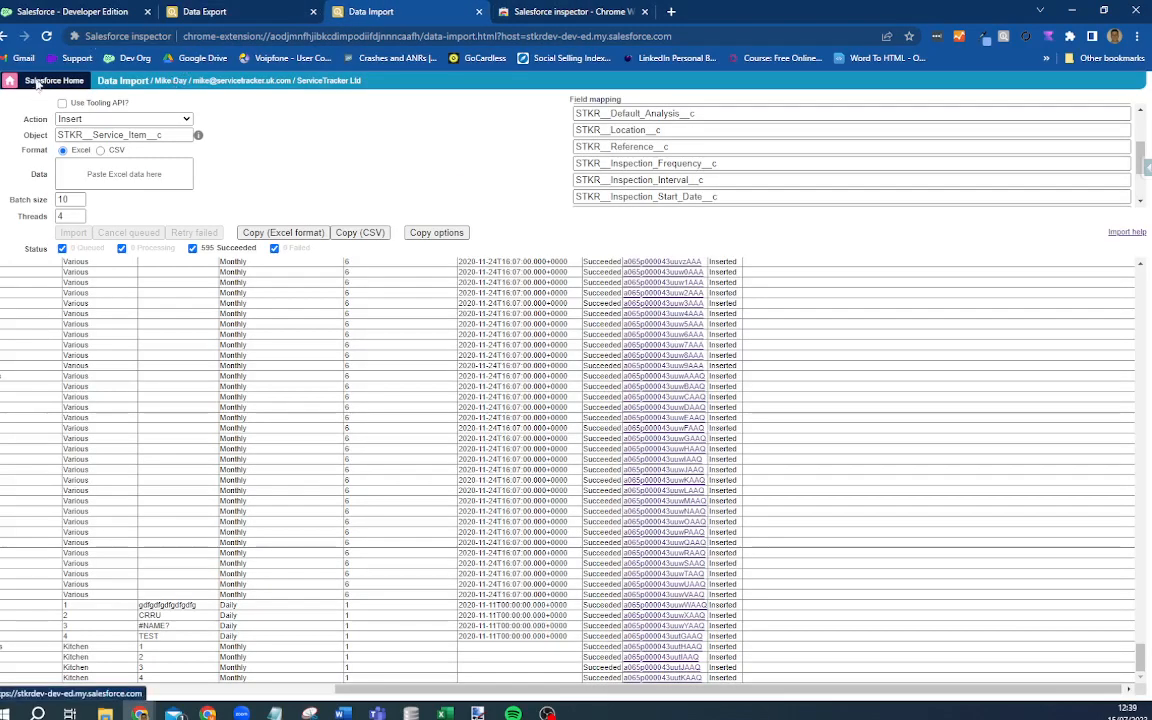
pyautogui.click(38, 83)
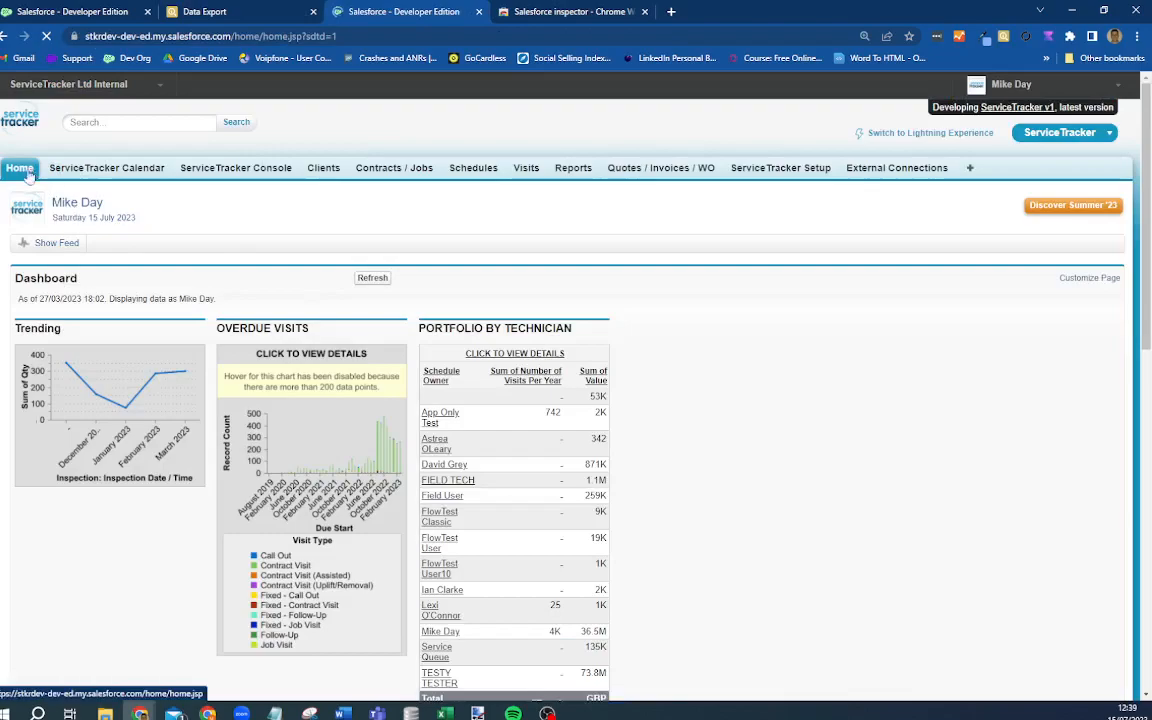
pyautogui.click(330, 172)
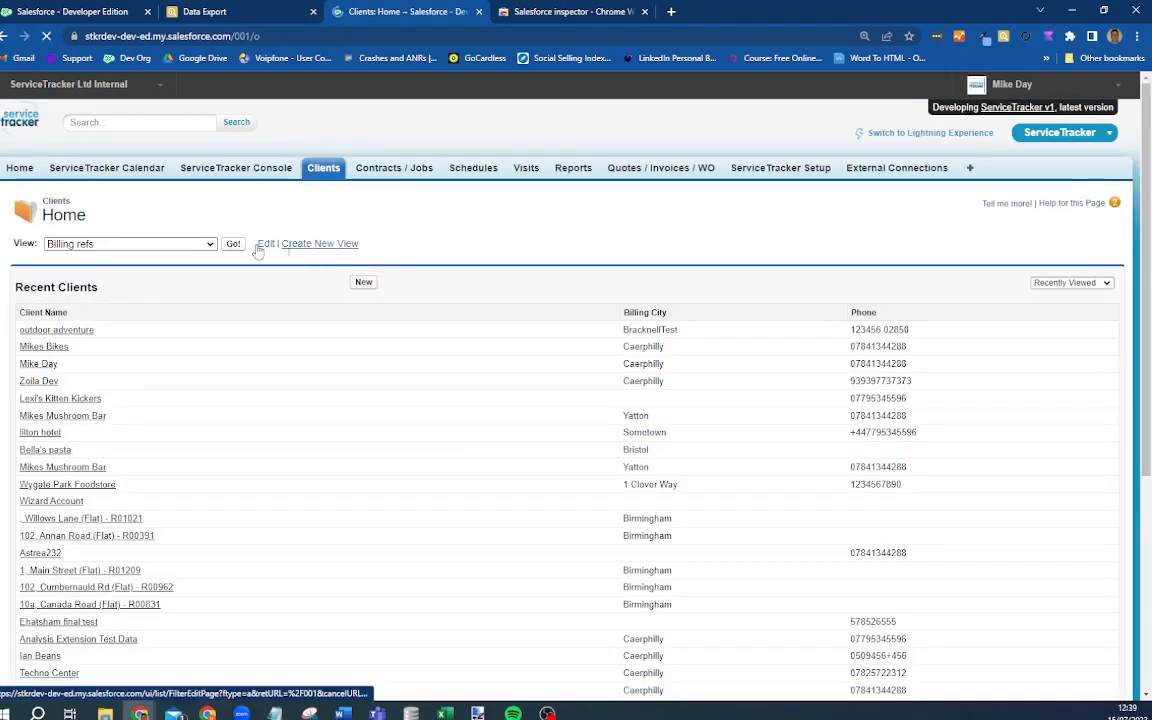
pyautogui.click(88, 332)
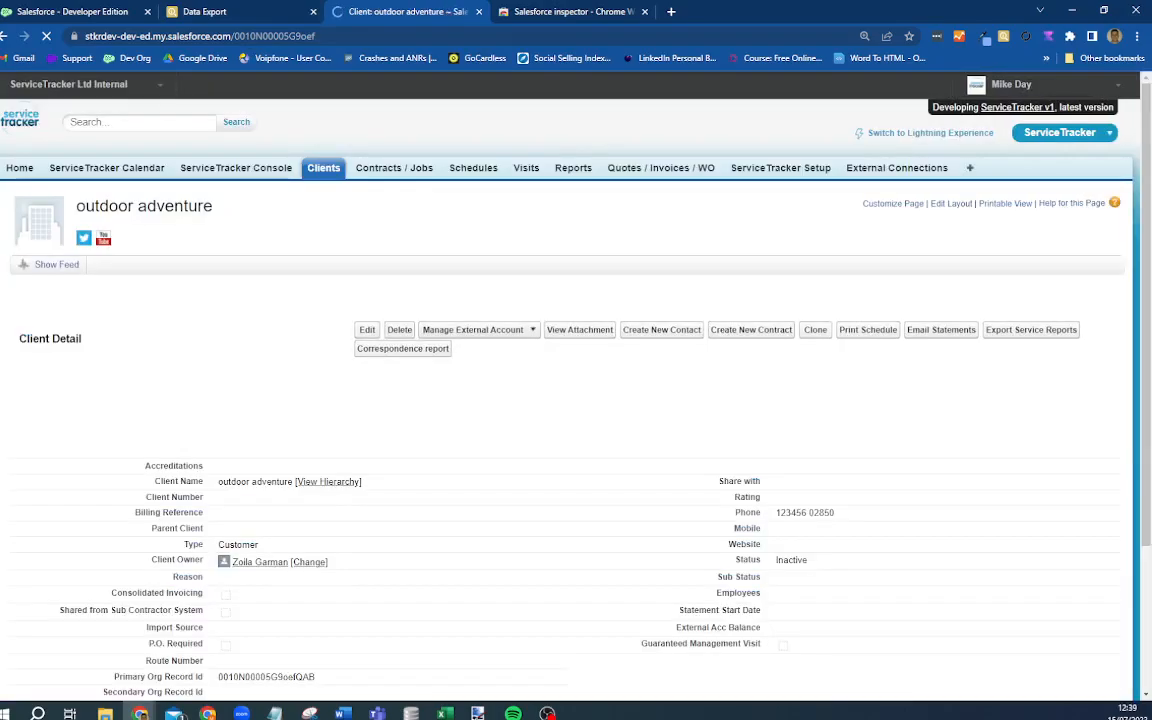
# Locate the Active Inspection Items on the outdoor adventure client record and open their full list
pyautogui.scroll(-4, 520, 400)
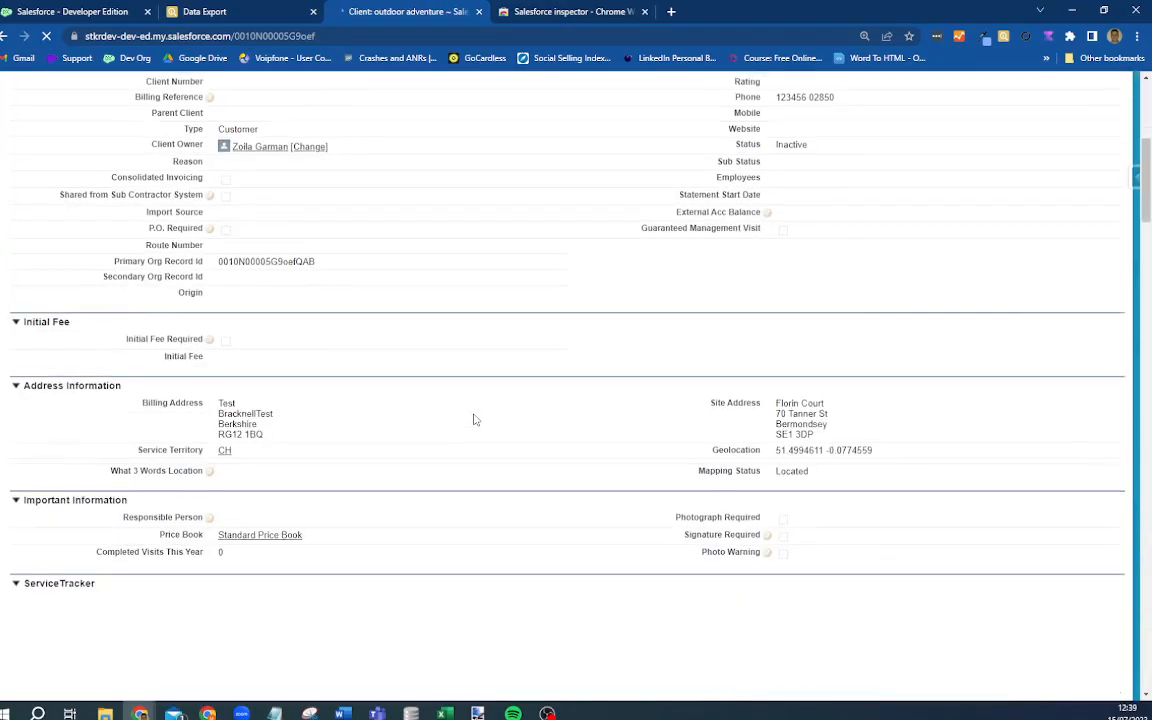
pyautogui.click(635, 170)
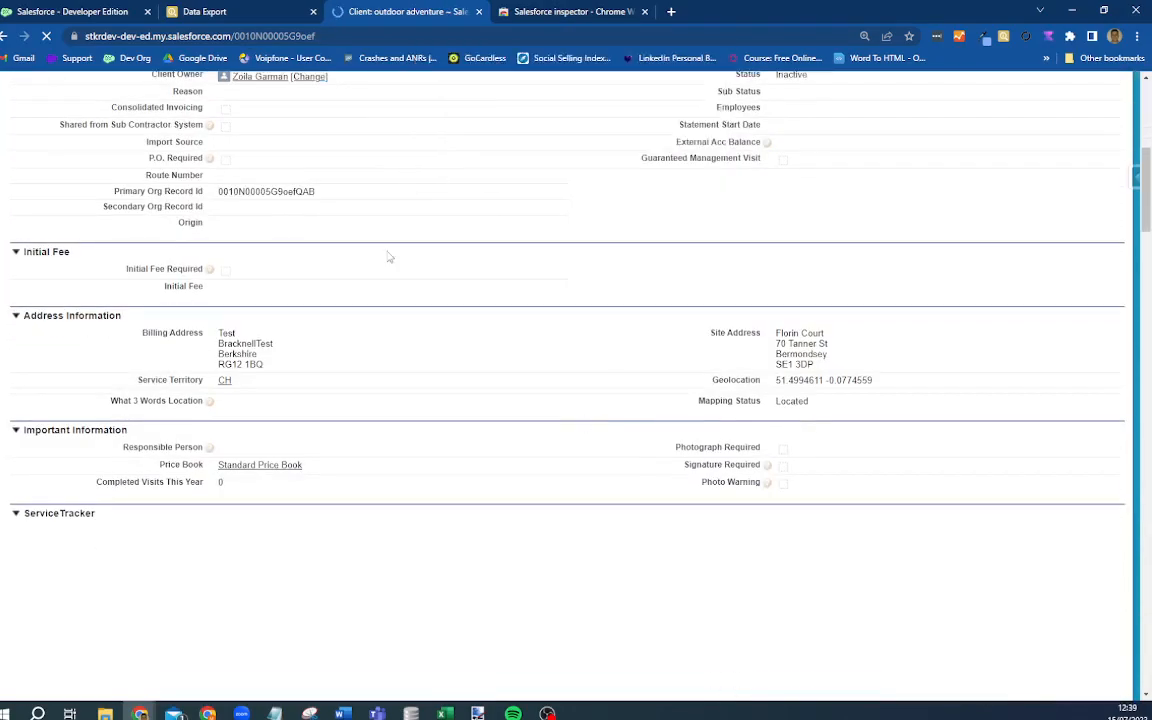
pyautogui.scroll(-6, 305, 445)
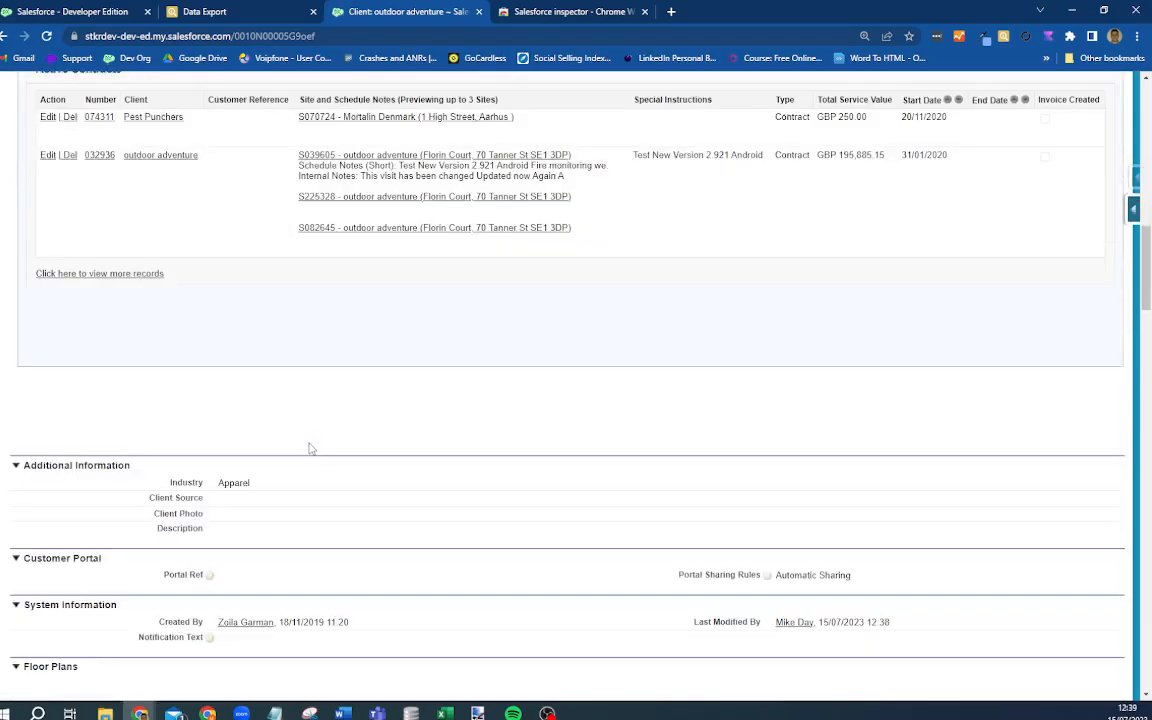
pyautogui.scroll(-10, 310, 449)
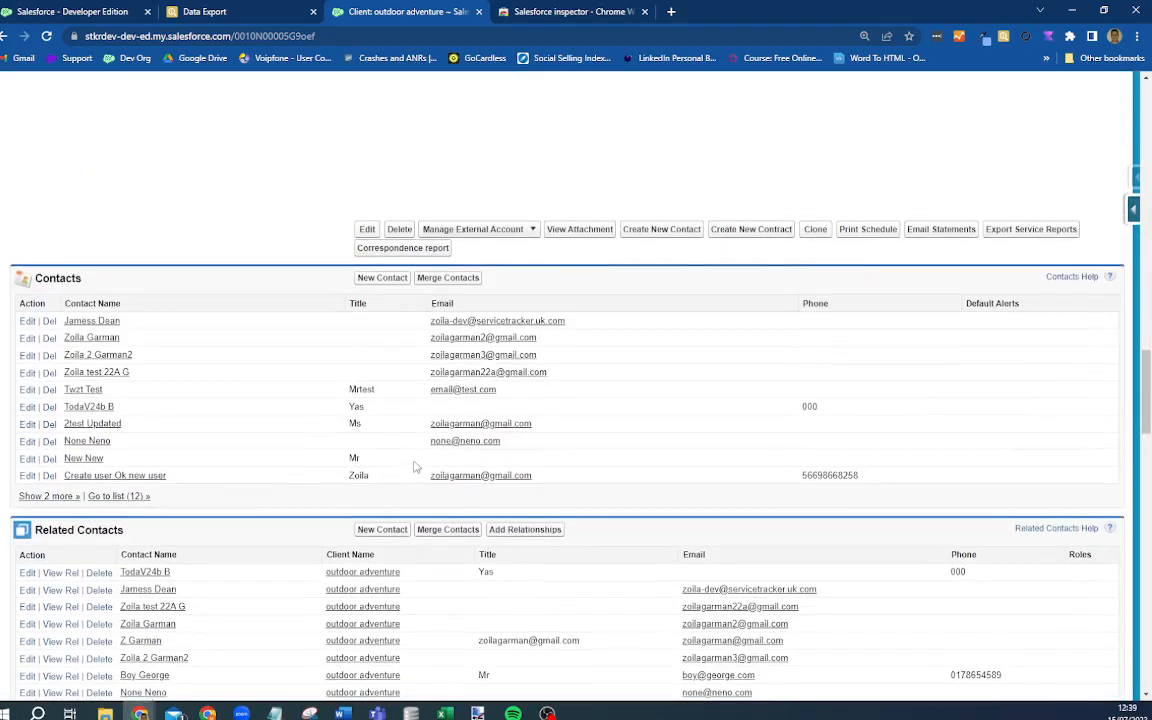
pyautogui.scroll(-5, 415, 467)
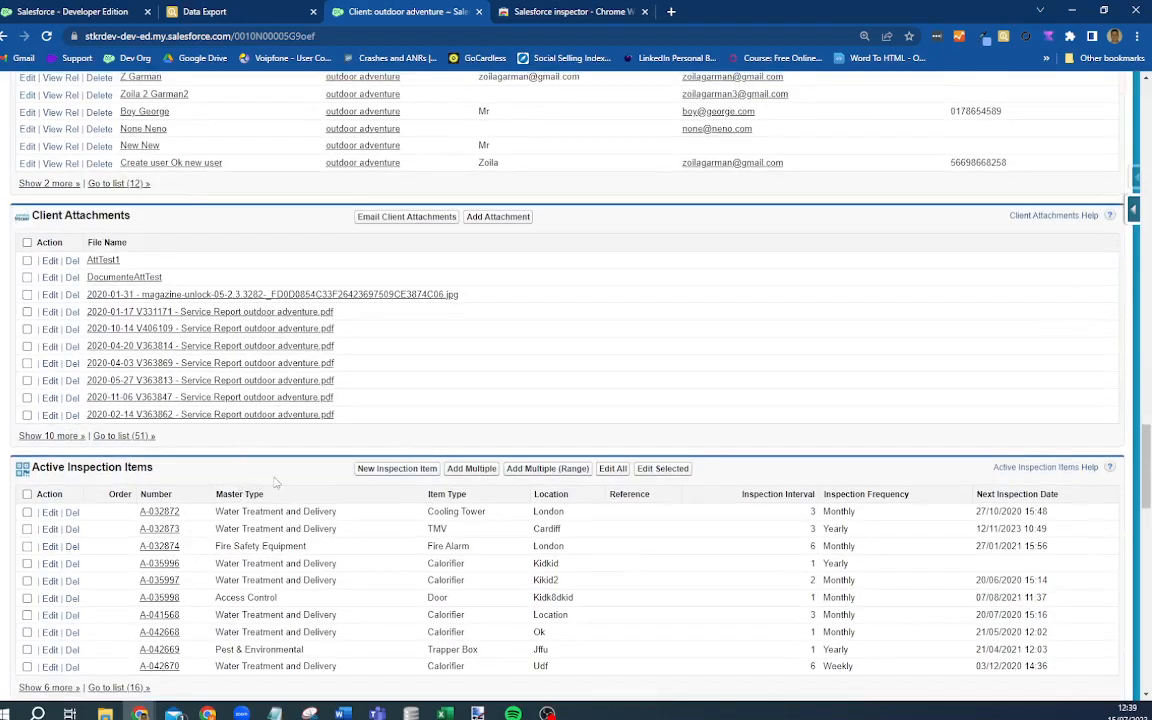
pyautogui.scroll(-3, 260, 450)
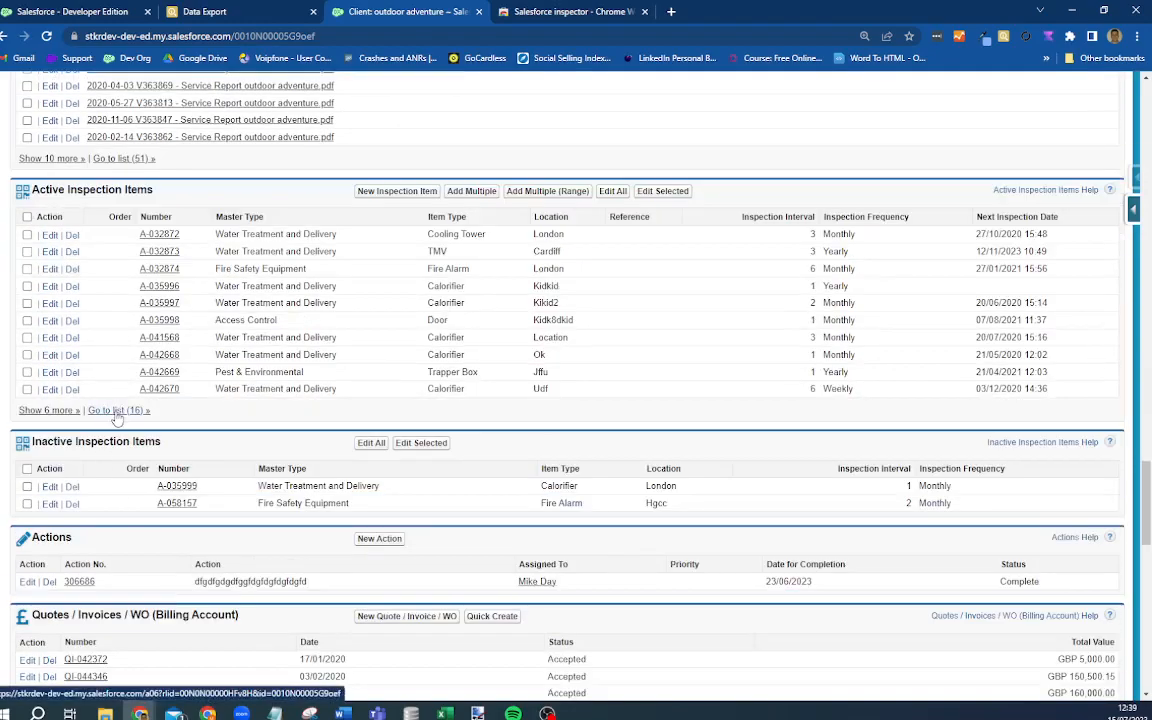
pyautogui.click(117, 413)
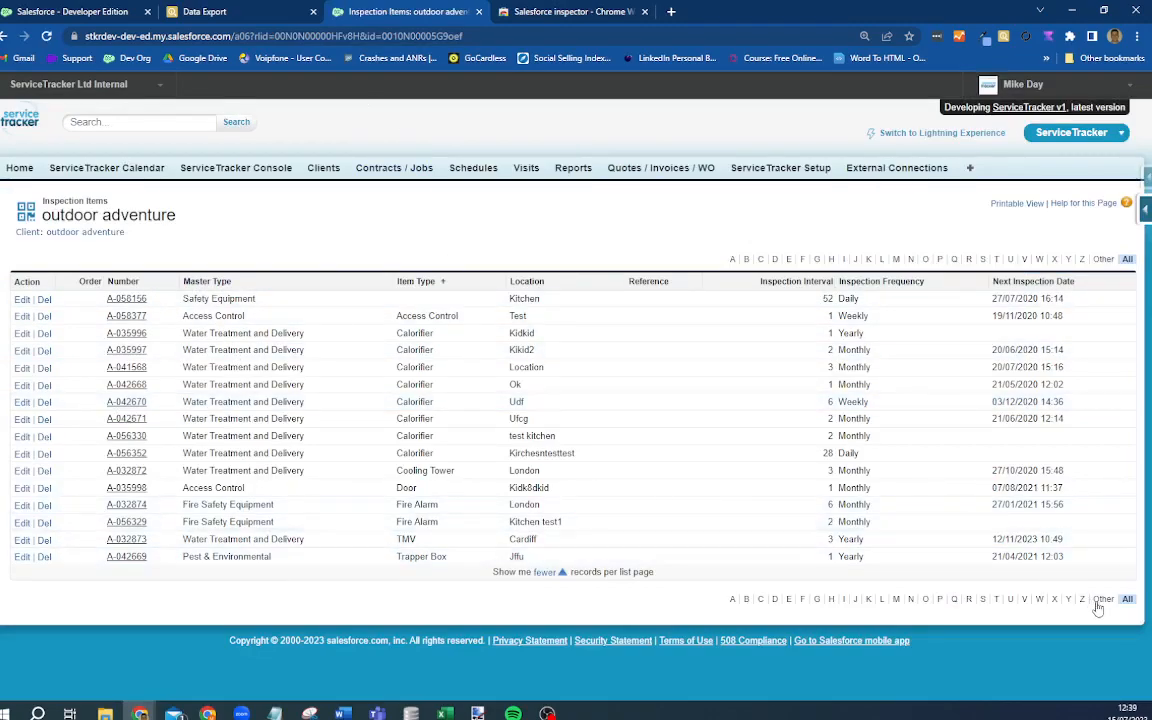
# Return to the client record, accept the related-records status update, and check its remaining related lists
pyautogui.hotkey('alt', 'Left')
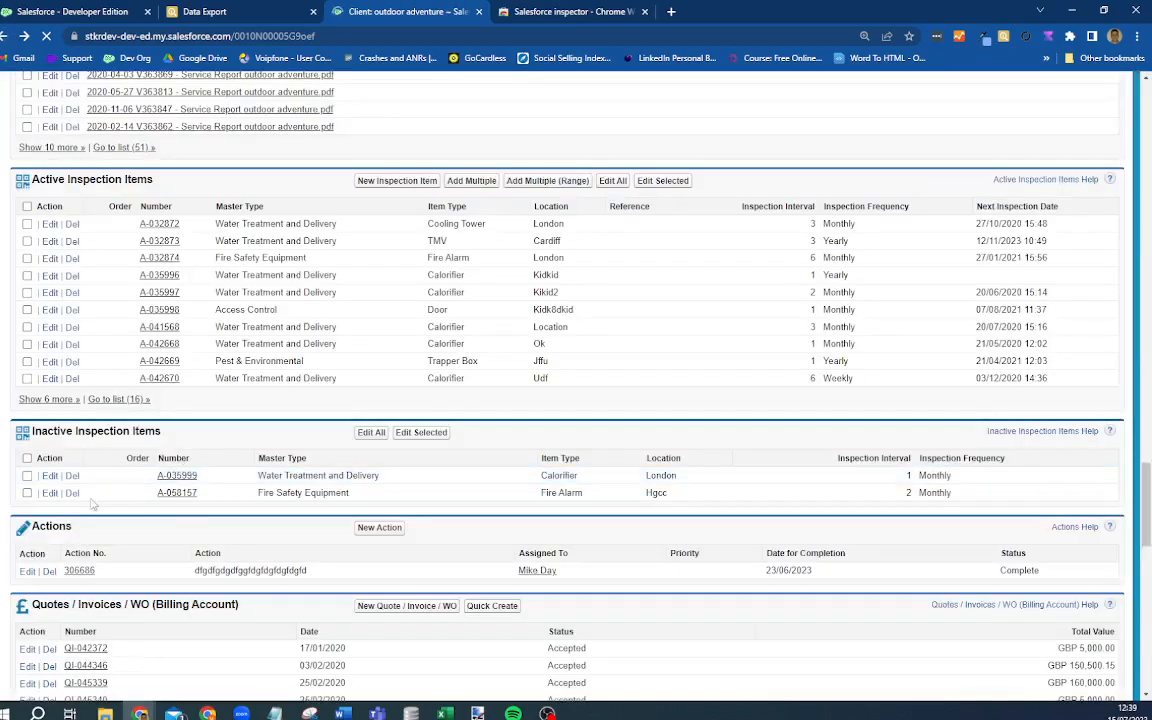
pyautogui.scroll(-4, 57, 298)
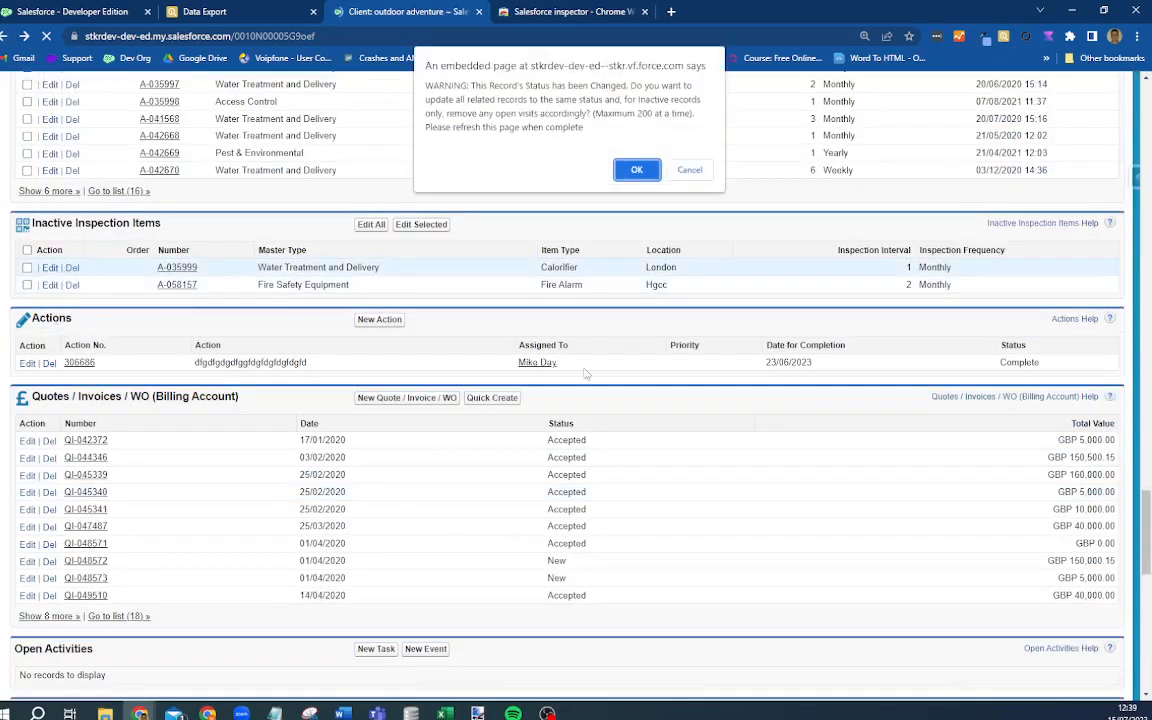
pyautogui.click(630, 167)
pyautogui.scroll(-2, 977, 522)
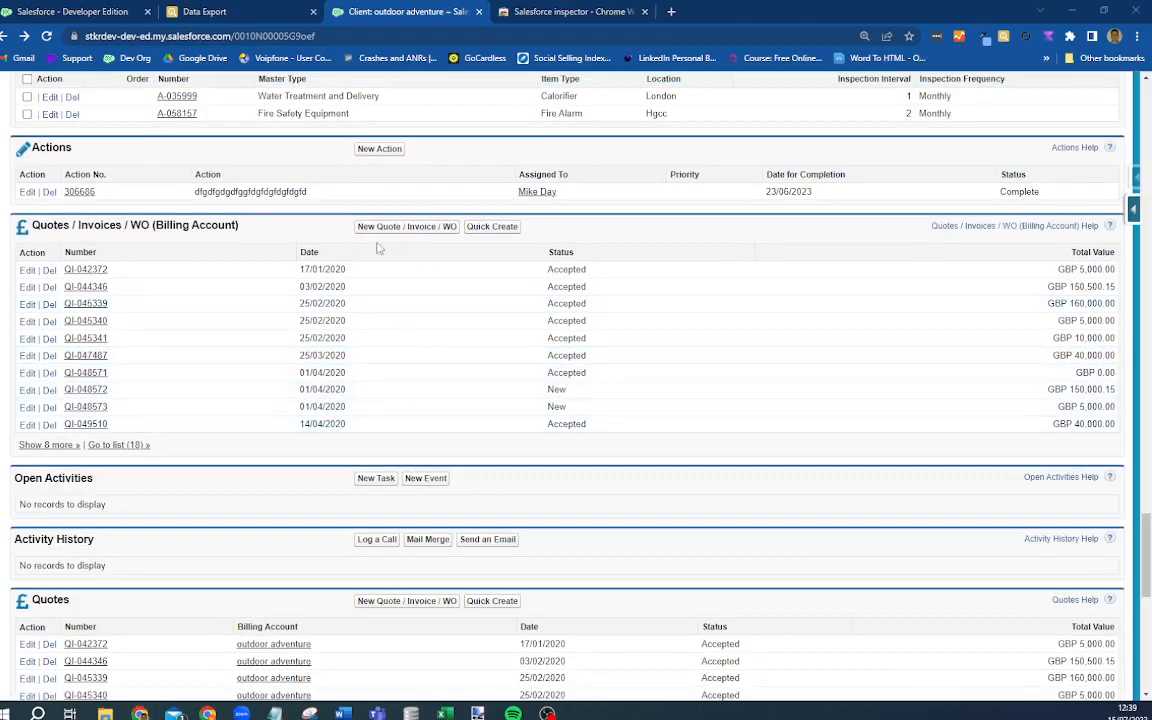
# Switch to Excel and pick out the new inspection item ID in cell L12 of the __Id column
pyautogui.hotkey('alt', 'Tab')
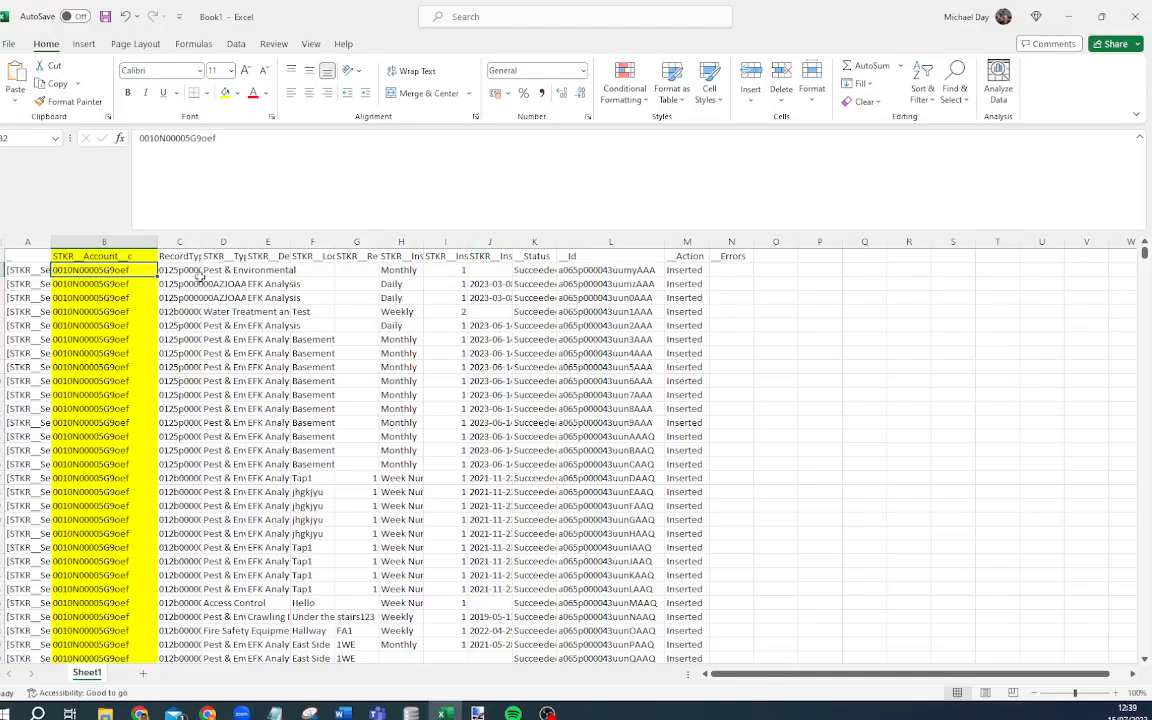
pyautogui.click(594, 266)
pyautogui.click(612, 365)
pyautogui.moveTo(595, 463); pyautogui.dragTo(602, 508)
pyautogui.moveTo(605, 574); pyautogui.dragTo(608, 630)
pyautogui.click(609, 421)
pyautogui.click(609, 405)
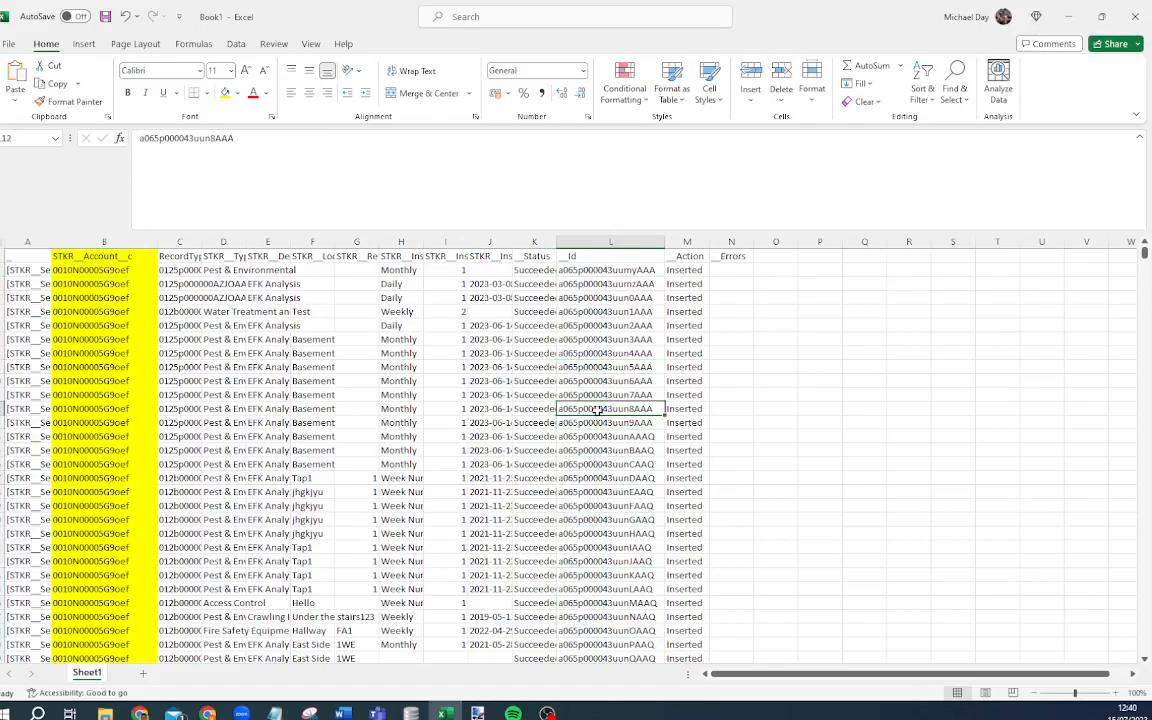
# Switch to Chrome and open the inspection item with ID a065p000043uun8AAA by replacing the client ID in the address
pyautogui.hotkey('alt', 'Tab')
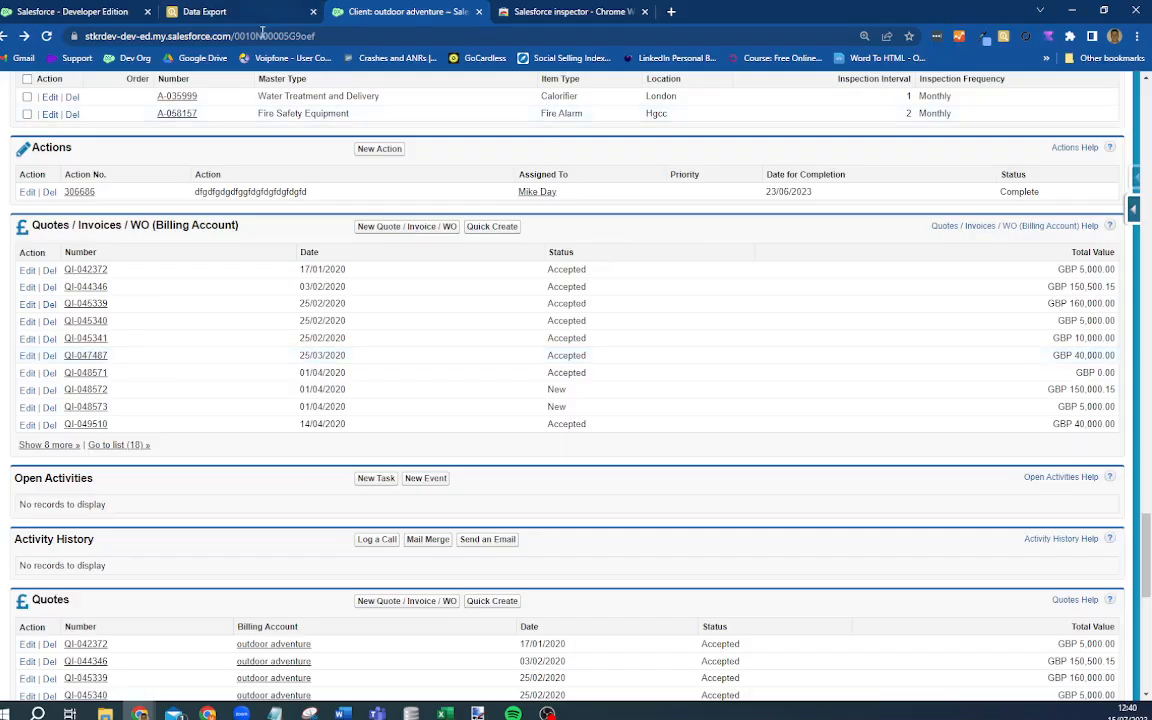
pyautogui.doubleClick(268, 36)
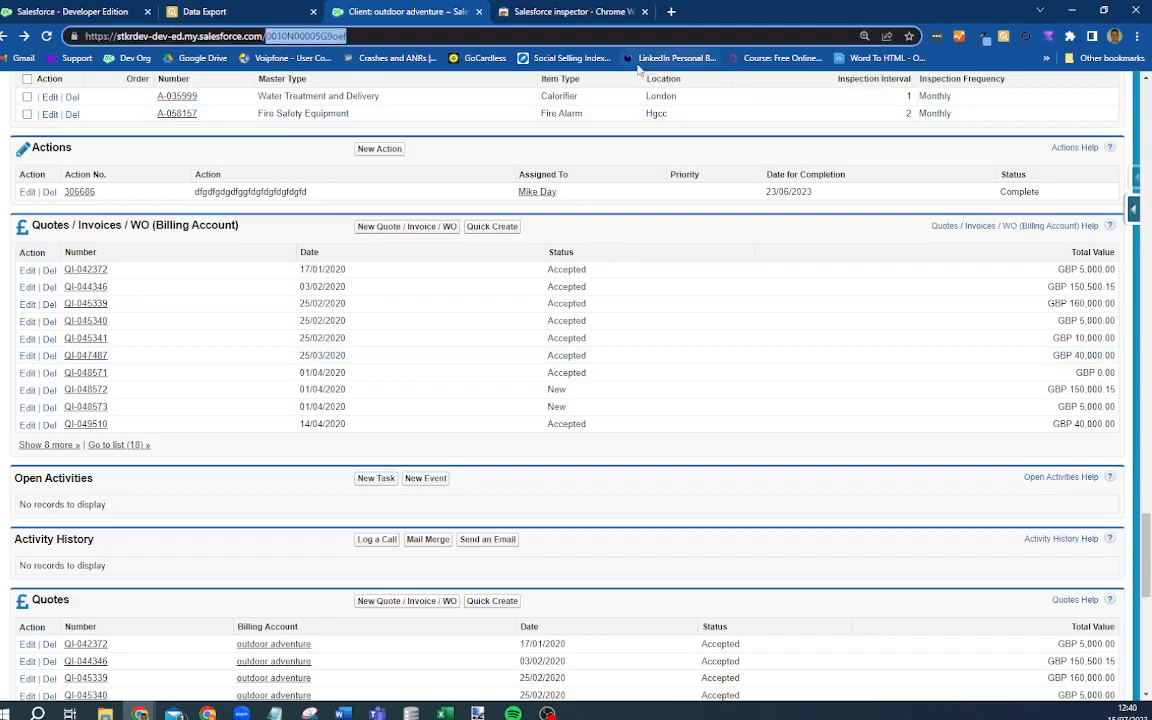
pyautogui.write('a065p000043uun8AAA')
pyautogui.press('Return')
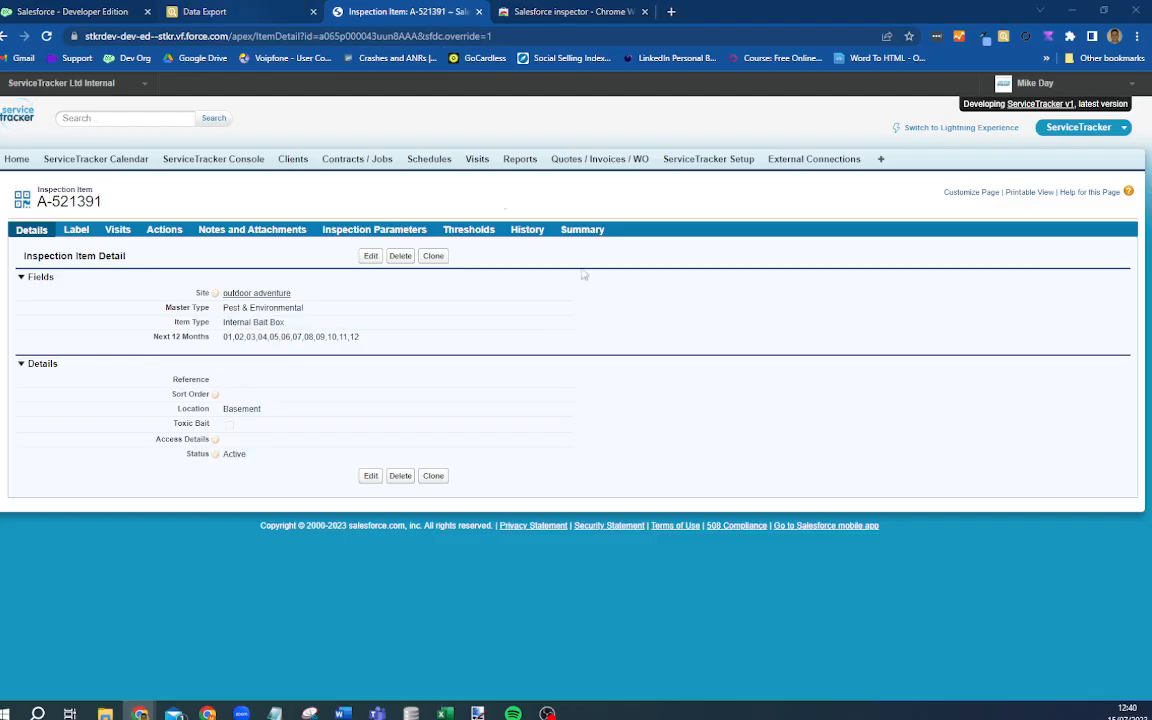
# Copy the new ID a065p000043uunLAAQ from cell L25 in Excel and open that inspection item in Chrome
pyautogui.hotkey('alt', 'Tab')
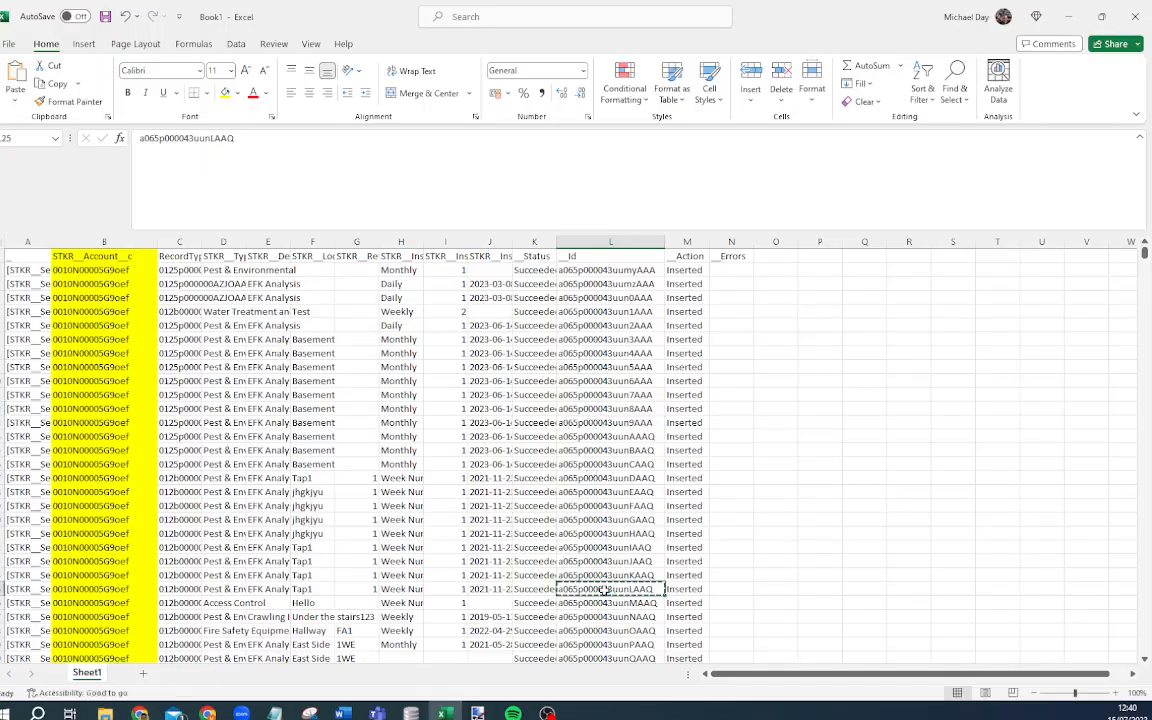
pyautogui.hotkey('alt', 'Tab')
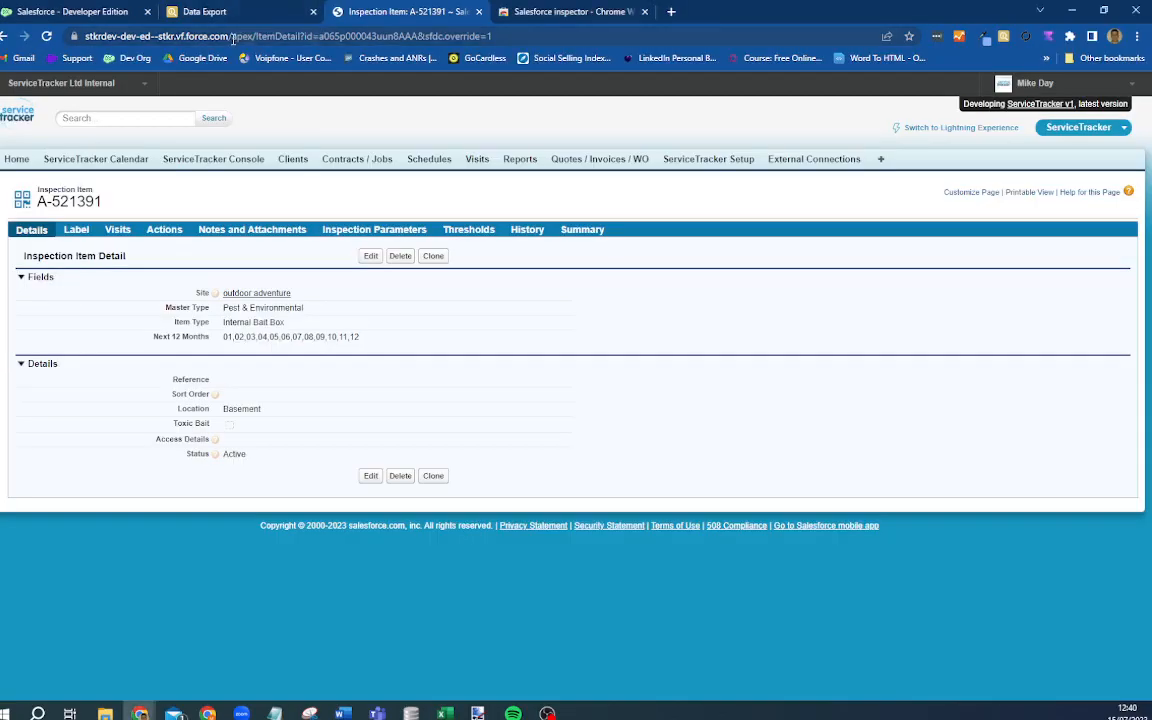
pyautogui.click(234, 36)
pyautogui.write('https://stkrdev-dev-ed--stkr.vf.force.com/a065p000043uunLAAQ')
pyautogui.press('Return')
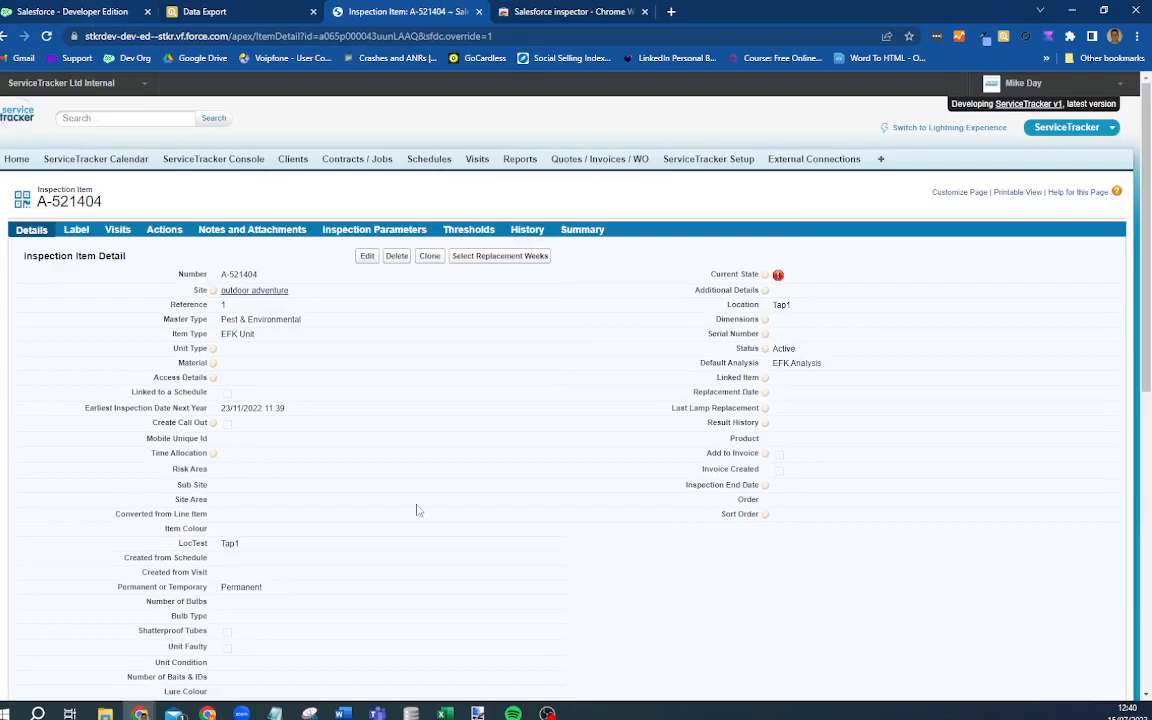
# Go back to Data Export and review the query's field list, STKR__Service_Item__c object and account filter
pyautogui.click(232, 12)
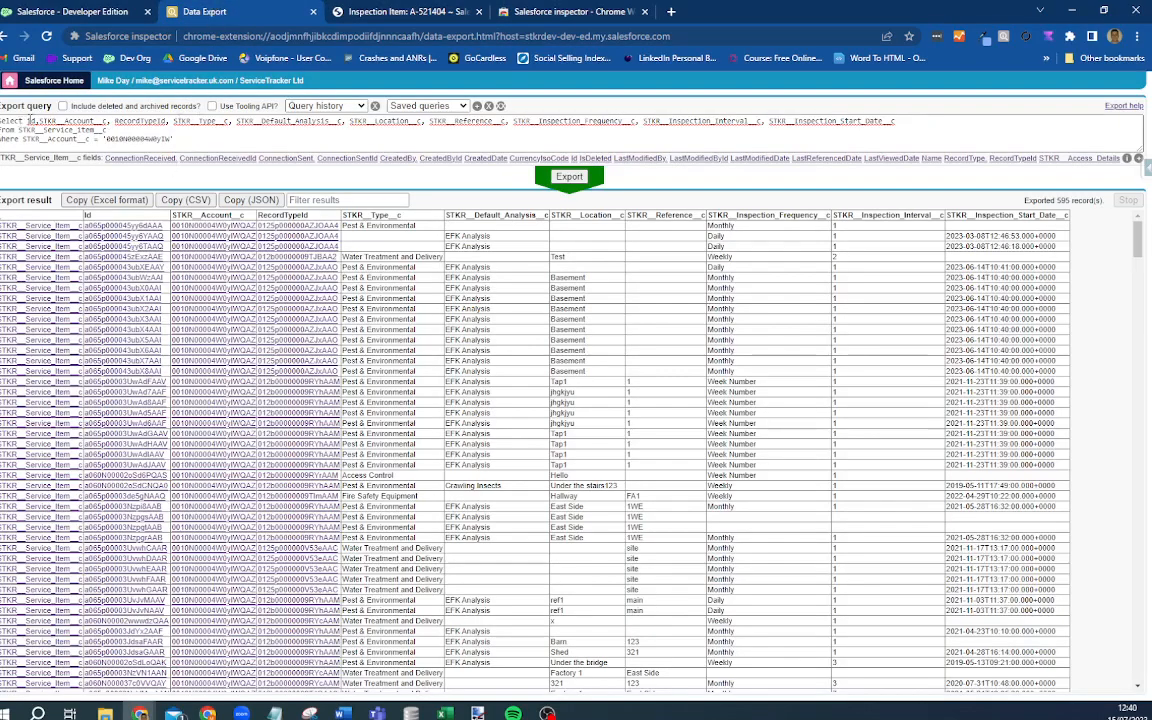
pyautogui.moveTo(28, 121); pyautogui.dragTo(1070, 136)
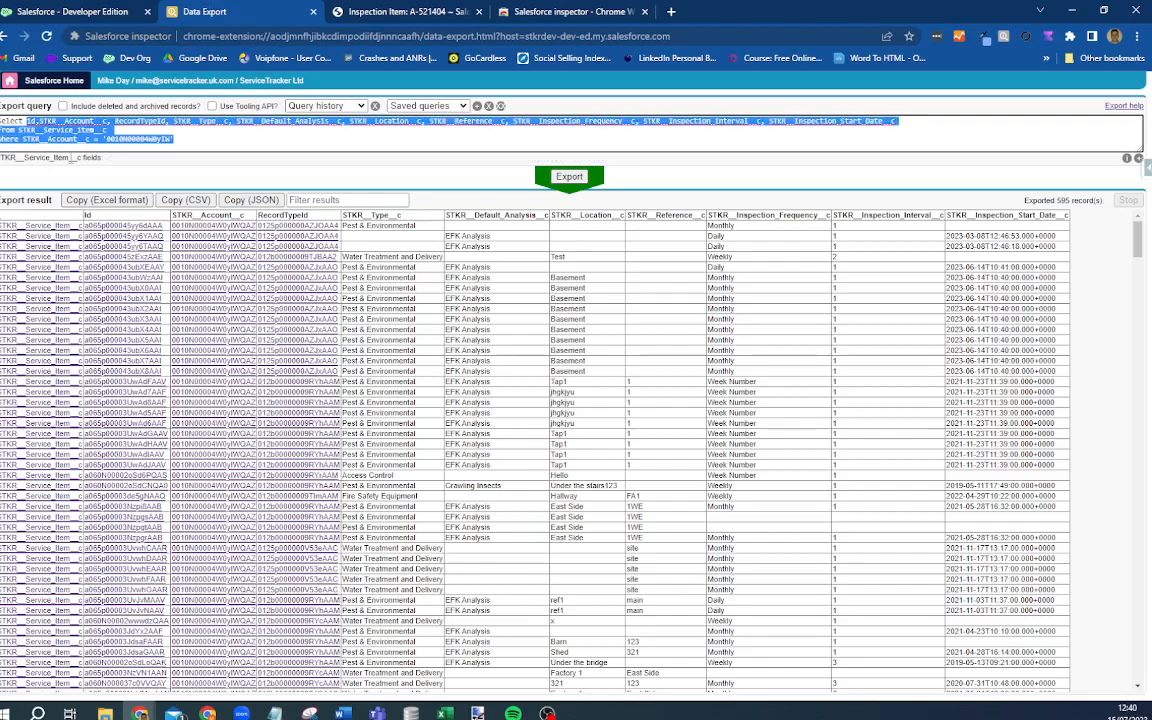
pyautogui.doubleClick(62, 130)
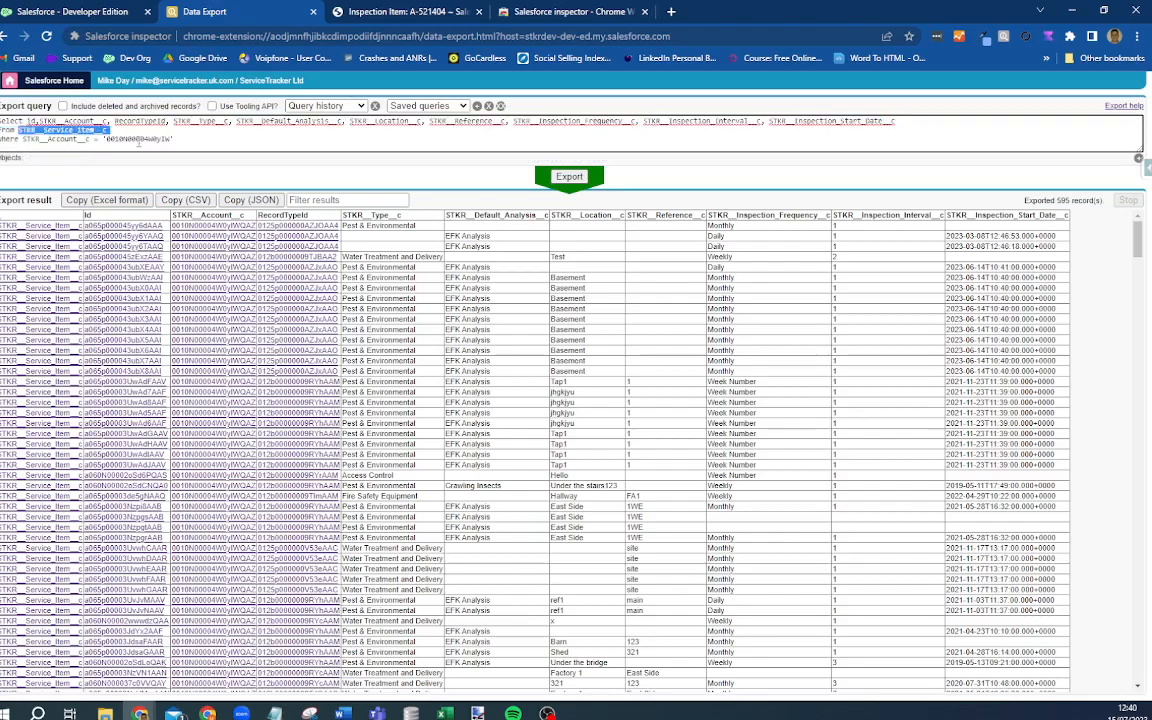
pyautogui.click(139, 140)
pyautogui.hotkey('ctrl', 'a')
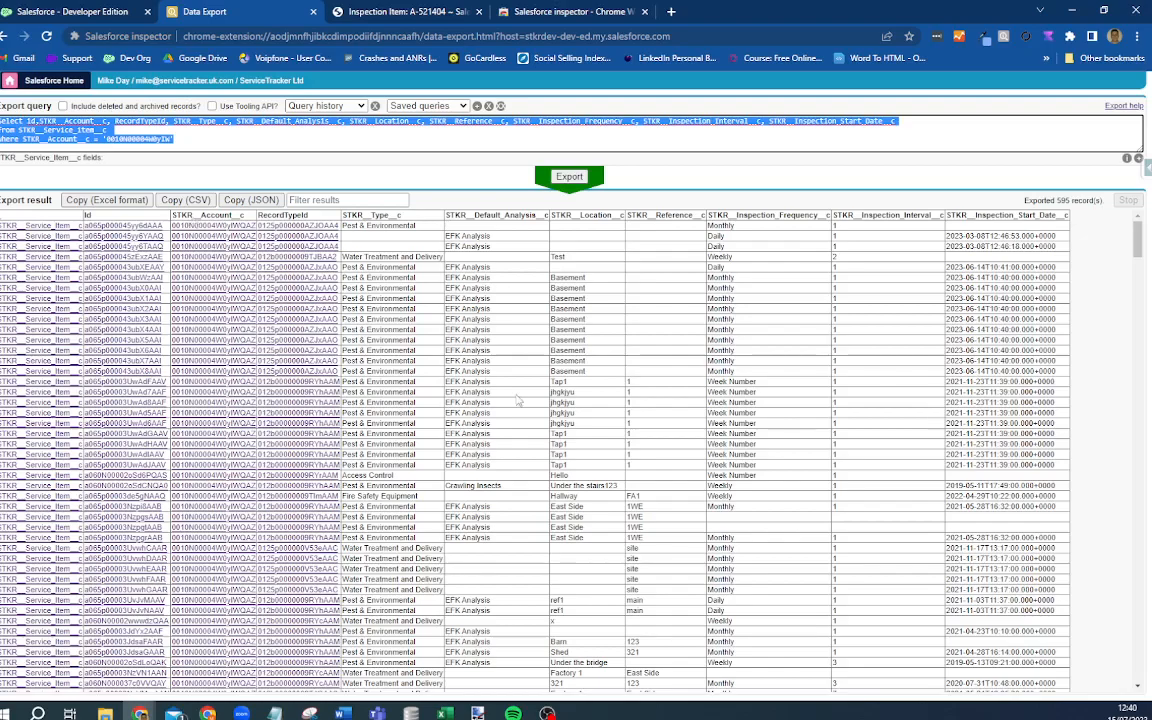
# Change the export query's condition to STKR__Type__c = '', replacing the account field and its ID
pyautogui.doubleClick(375, 216)
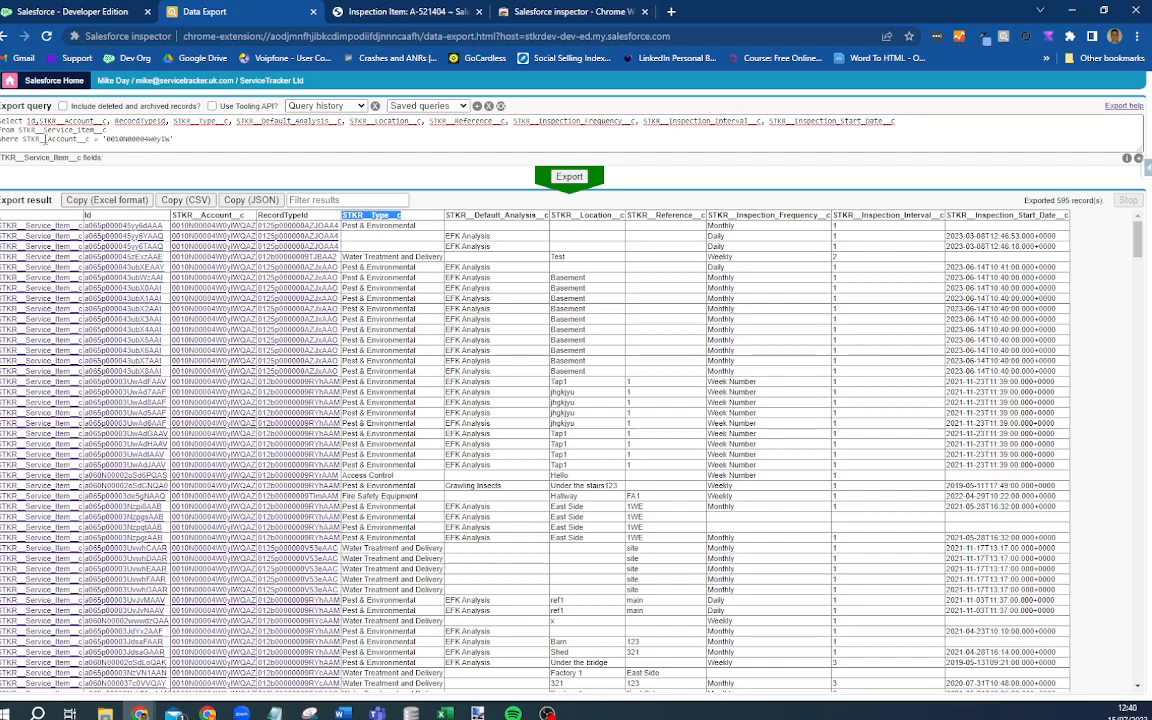
pyautogui.doubleClick(50, 138)
pyautogui.write('type')
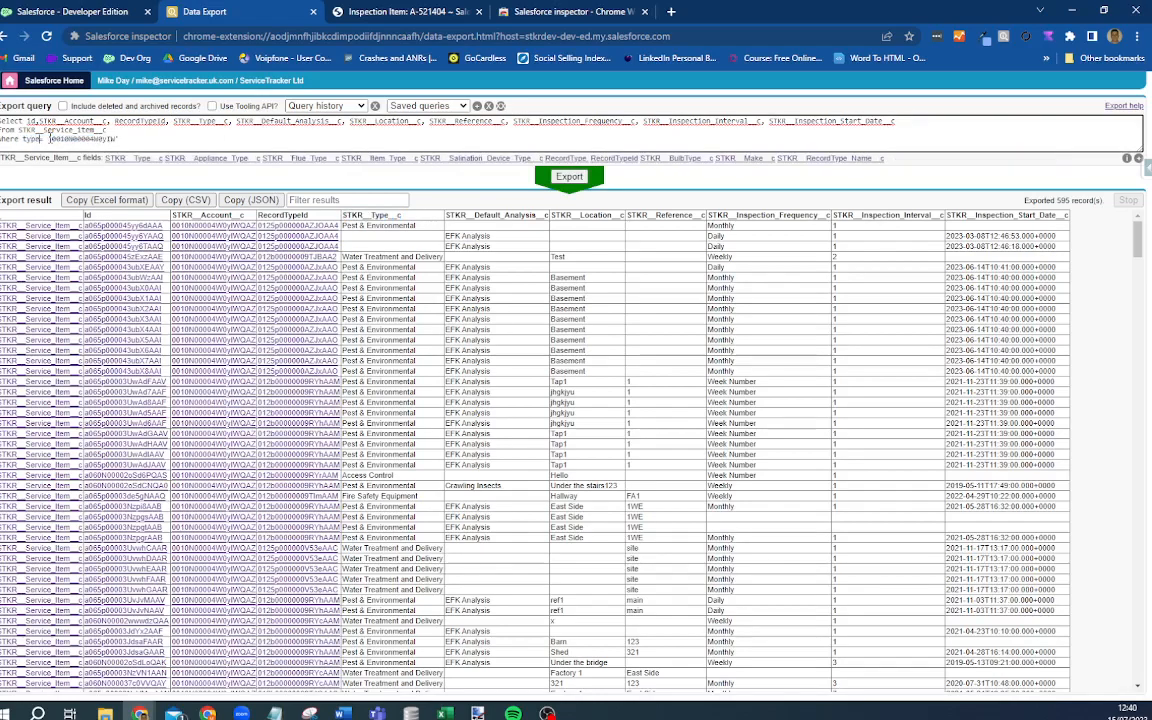
pyautogui.click(127, 158)
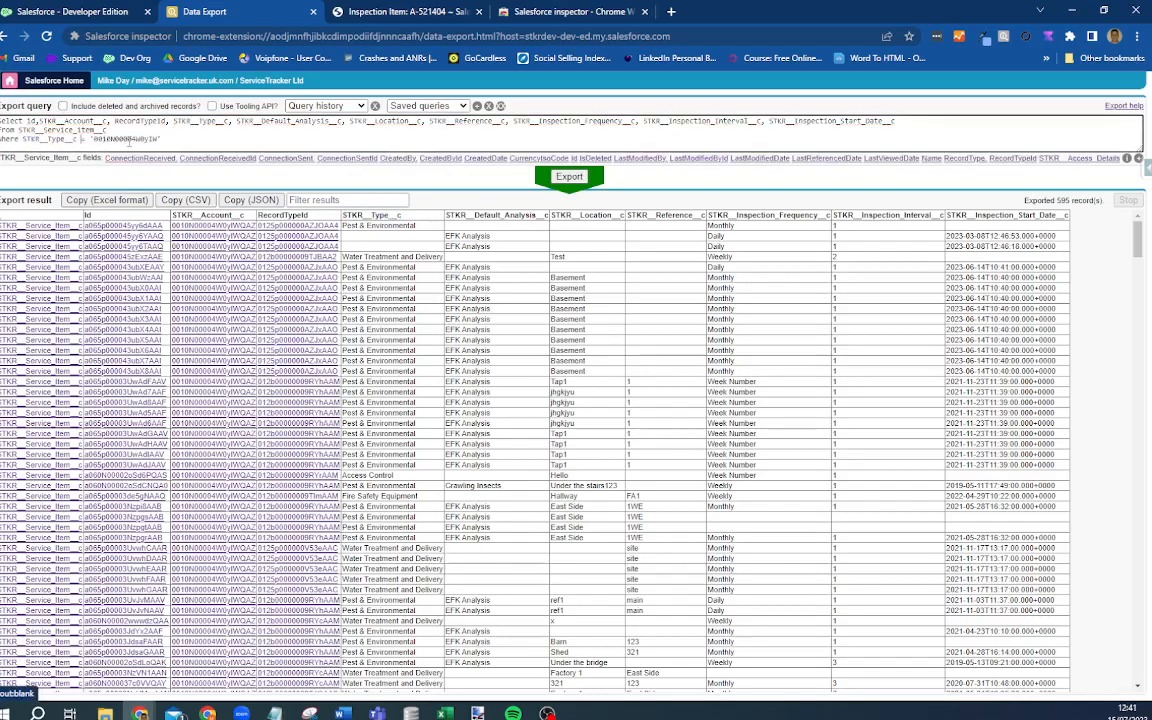
pyautogui.doubleClick(128, 139)
pyautogui.press('BackSpace')
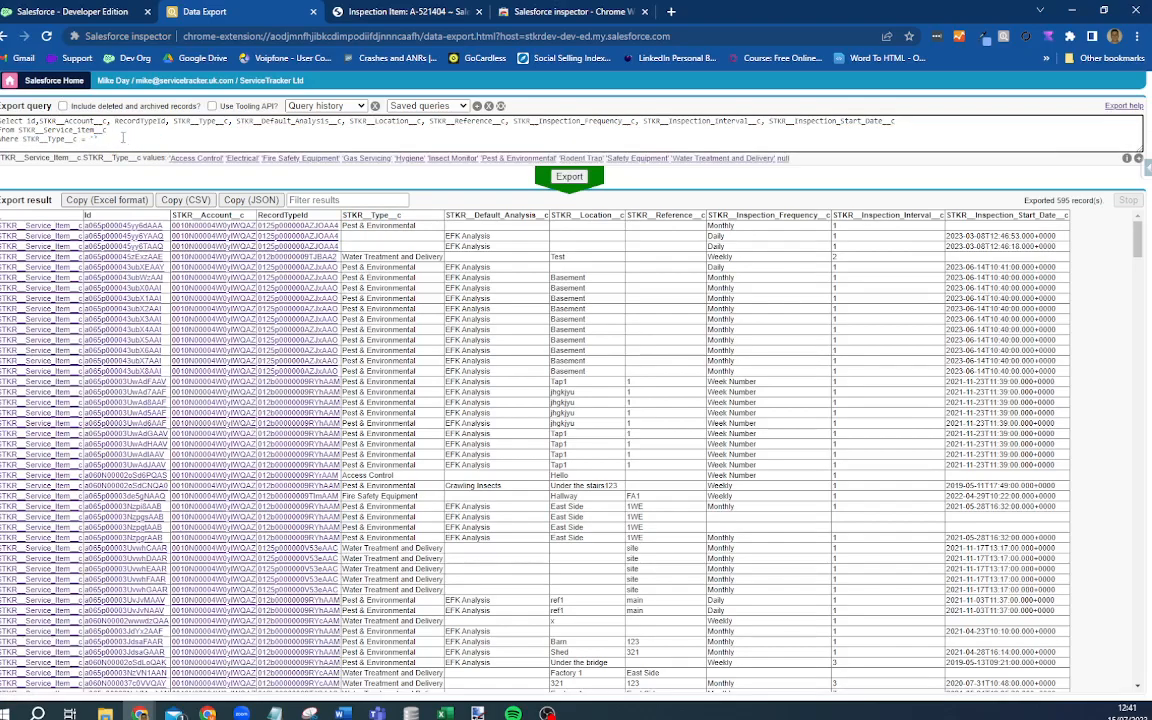
# Export the service items with a blank type, look through the results, and run the export again
pyautogui.click(569, 177)
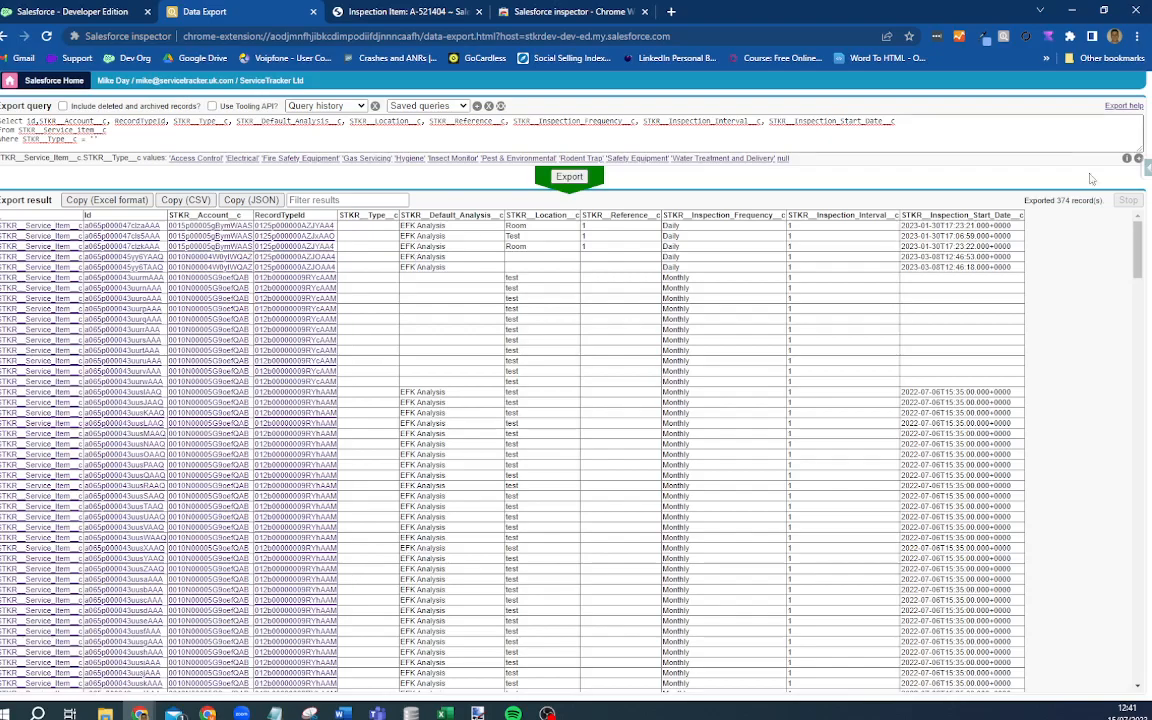
pyautogui.scroll(-5, 471, 365)
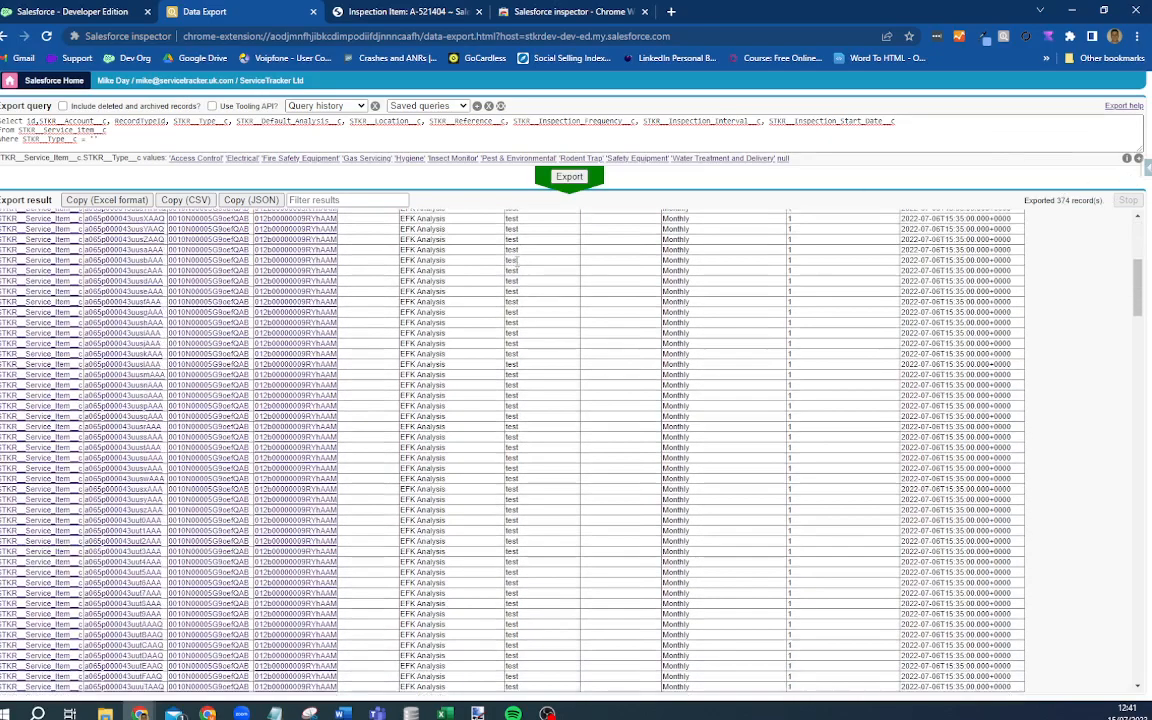
pyautogui.scroll(-2, 517, 262)
pyautogui.click(572, 181)
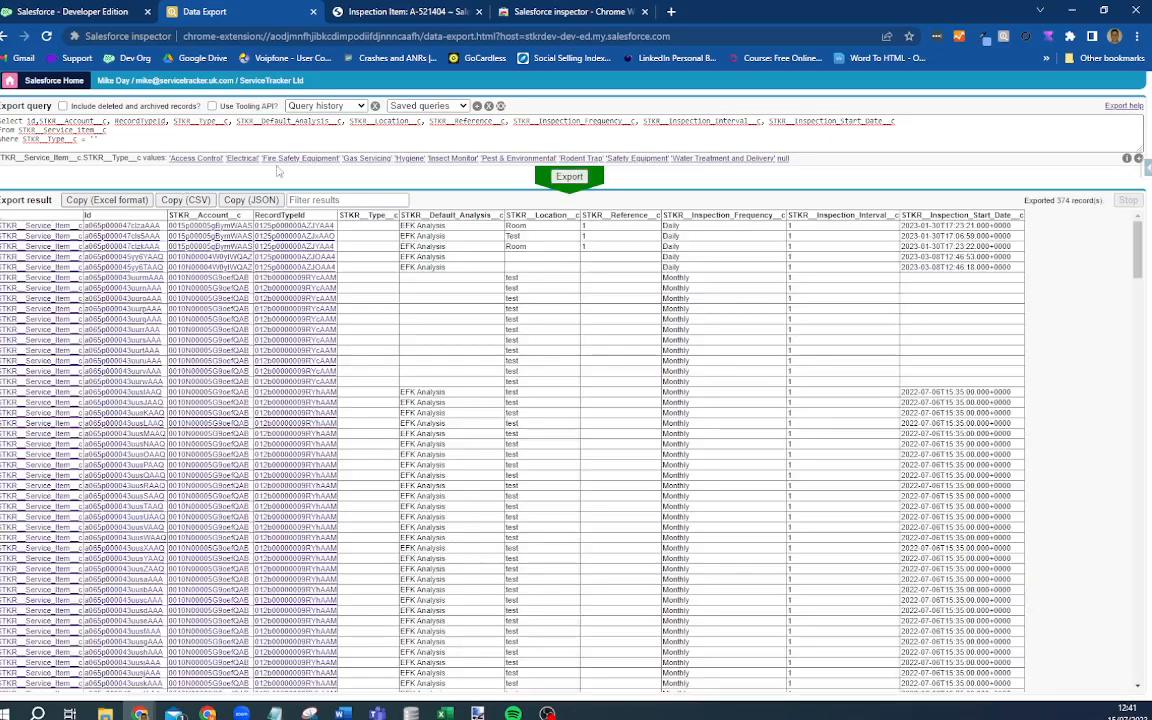
# Switch to Excel, paste the exported service items into a new sheet at A1, and fit the column widths to the content
pyautogui.hotkey('alt', 'Tab')
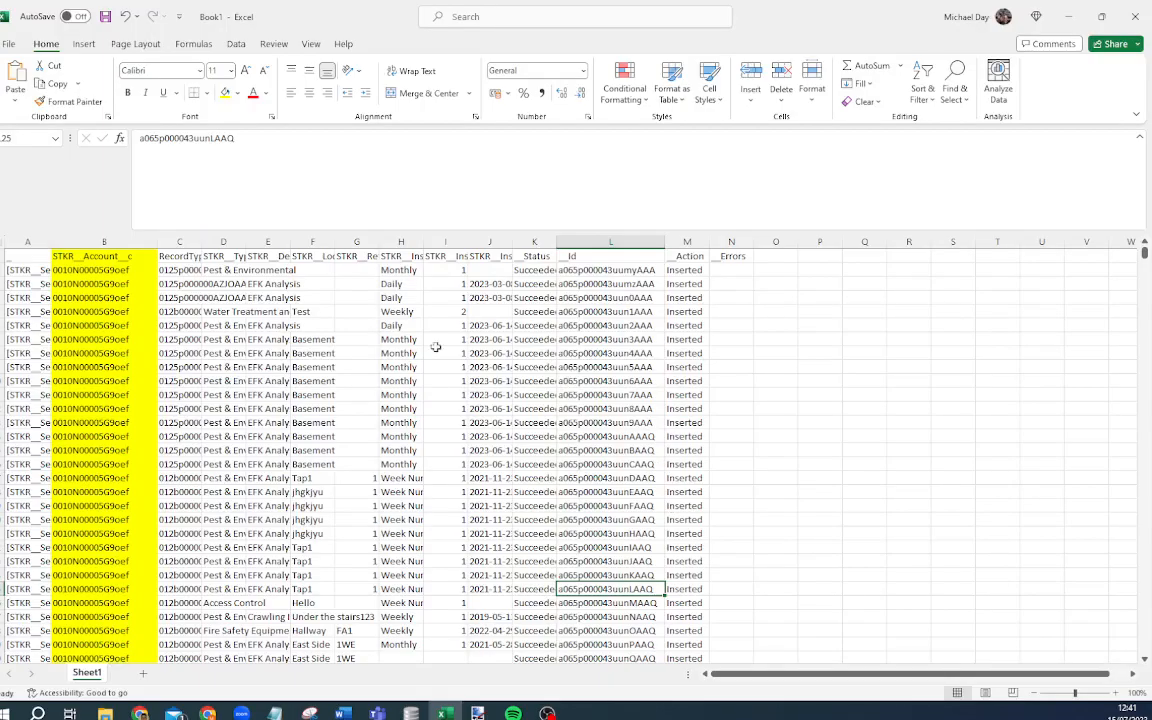
pyautogui.click(140, 673)
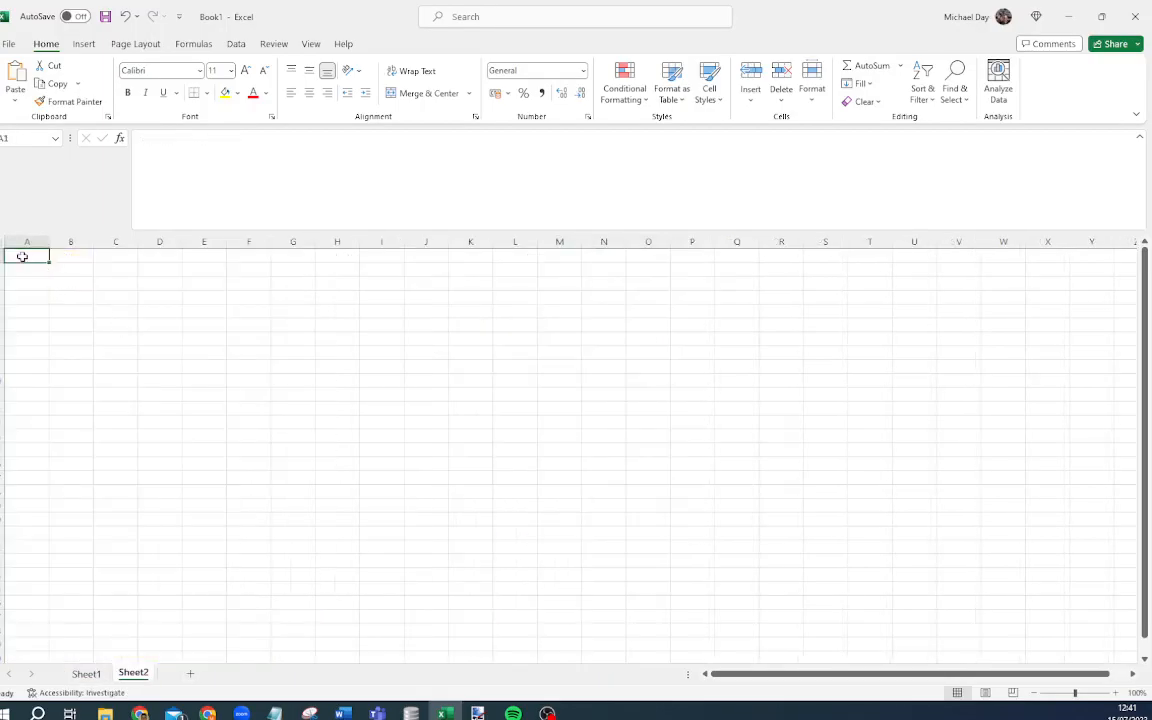
pyautogui.hotkey('ctrl', 'v')
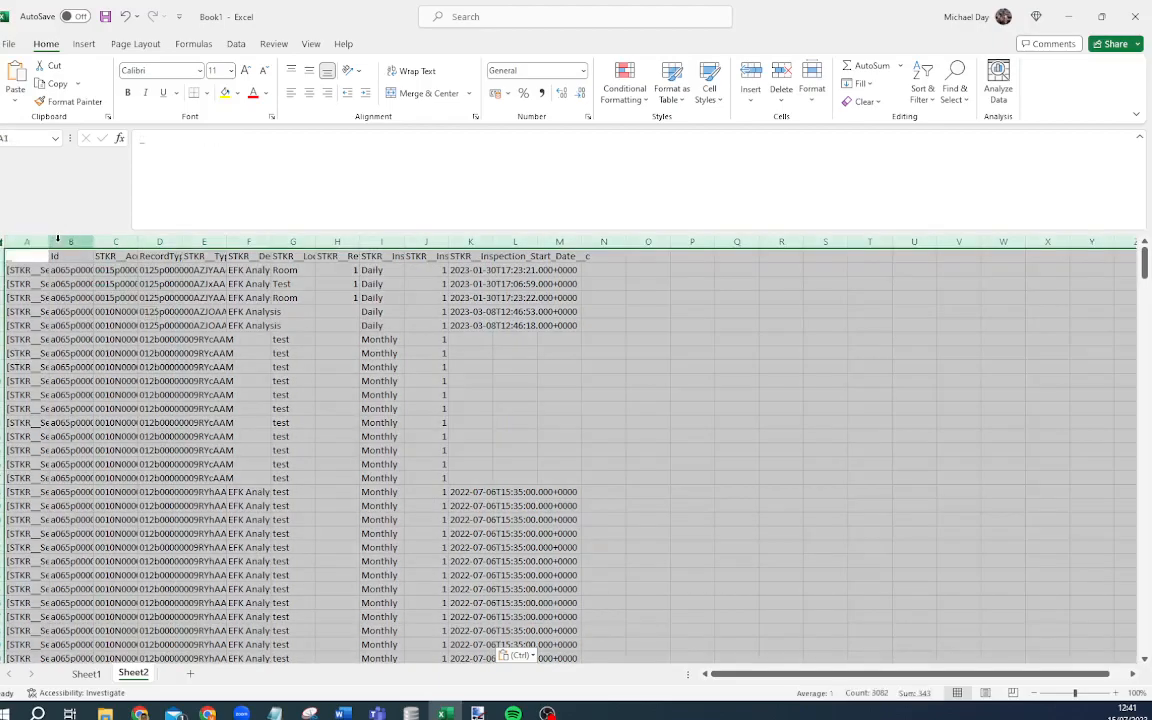
pyautogui.doubleClick(49, 241)
pyautogui.click(174, 284)
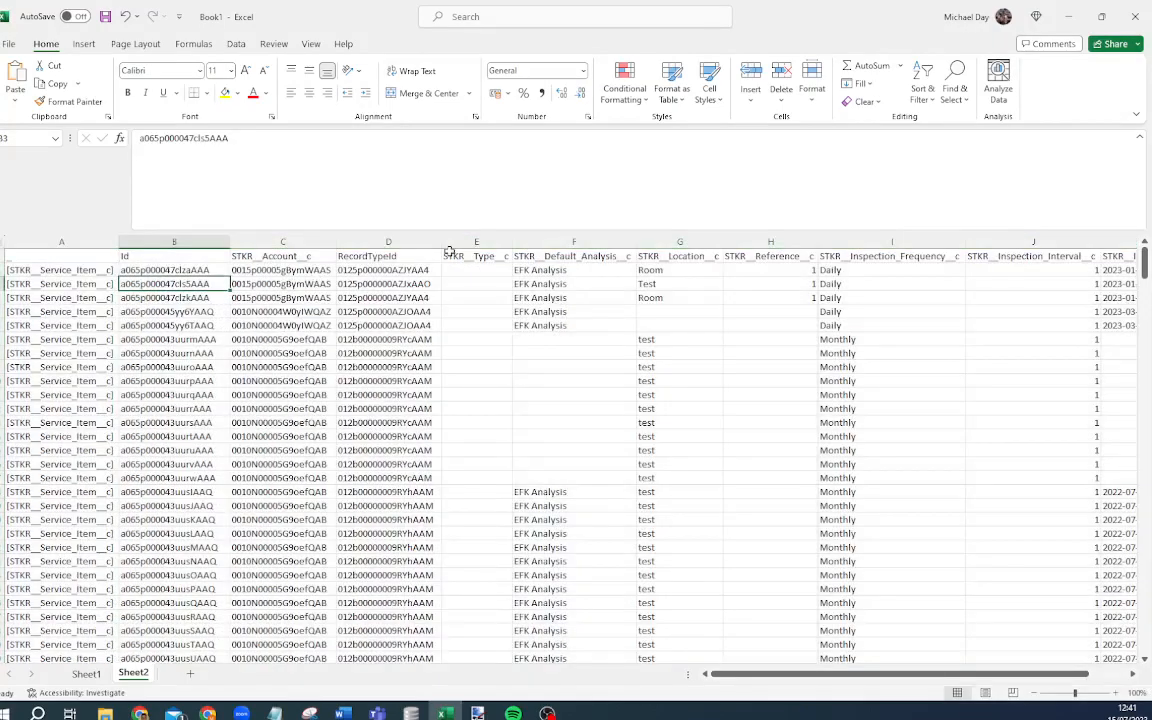
# Enter EFK Unit as the STKR__Type__c value in cell E2 and fill it down to all rows
pyautogui.click(489, 271)
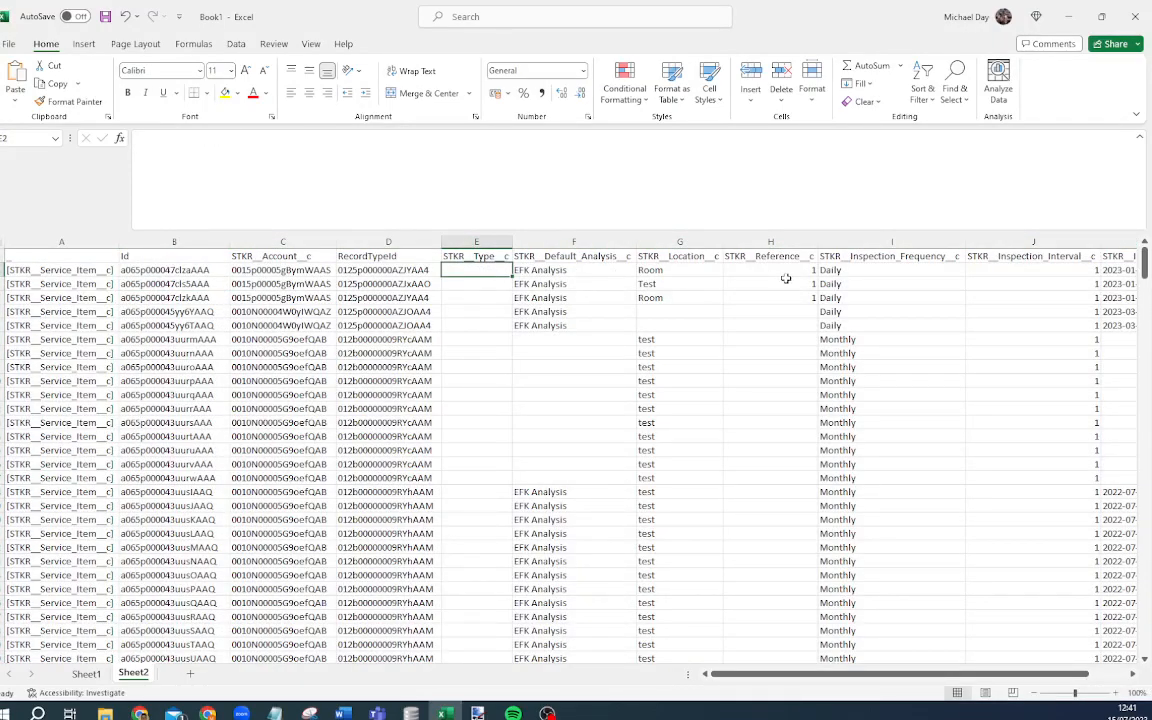
pyautogui.write('EFK Unit')
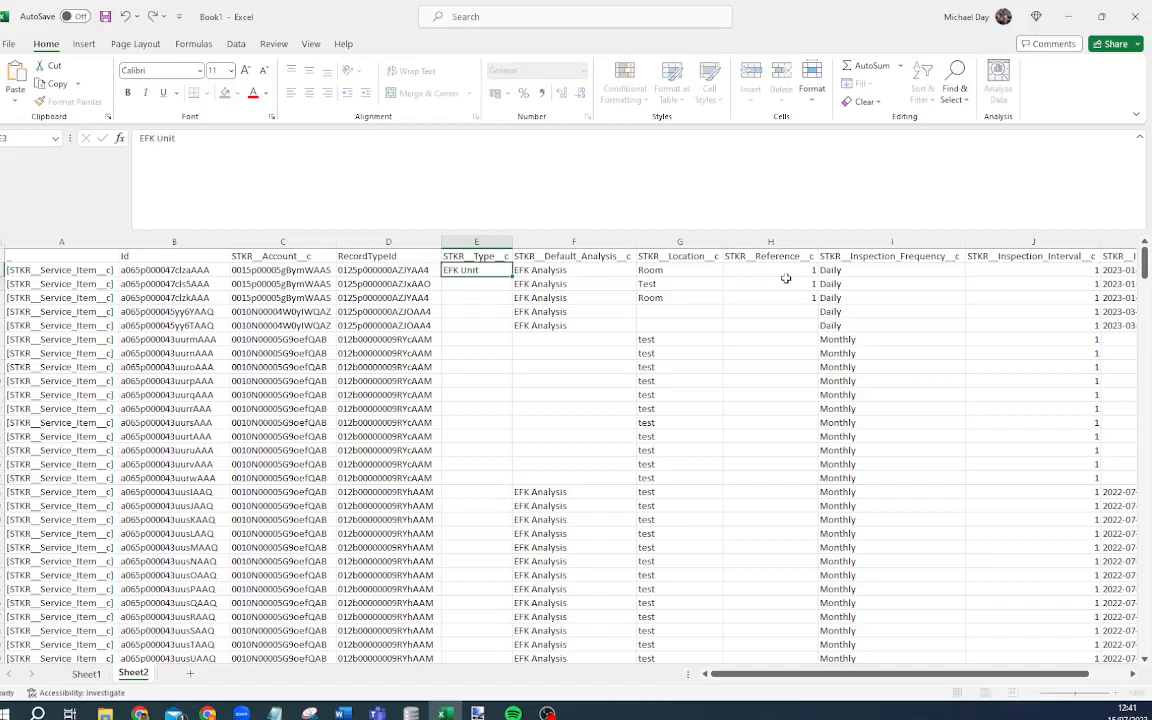
pyautogui.press('Return')
pyautogui.click(500, 274)
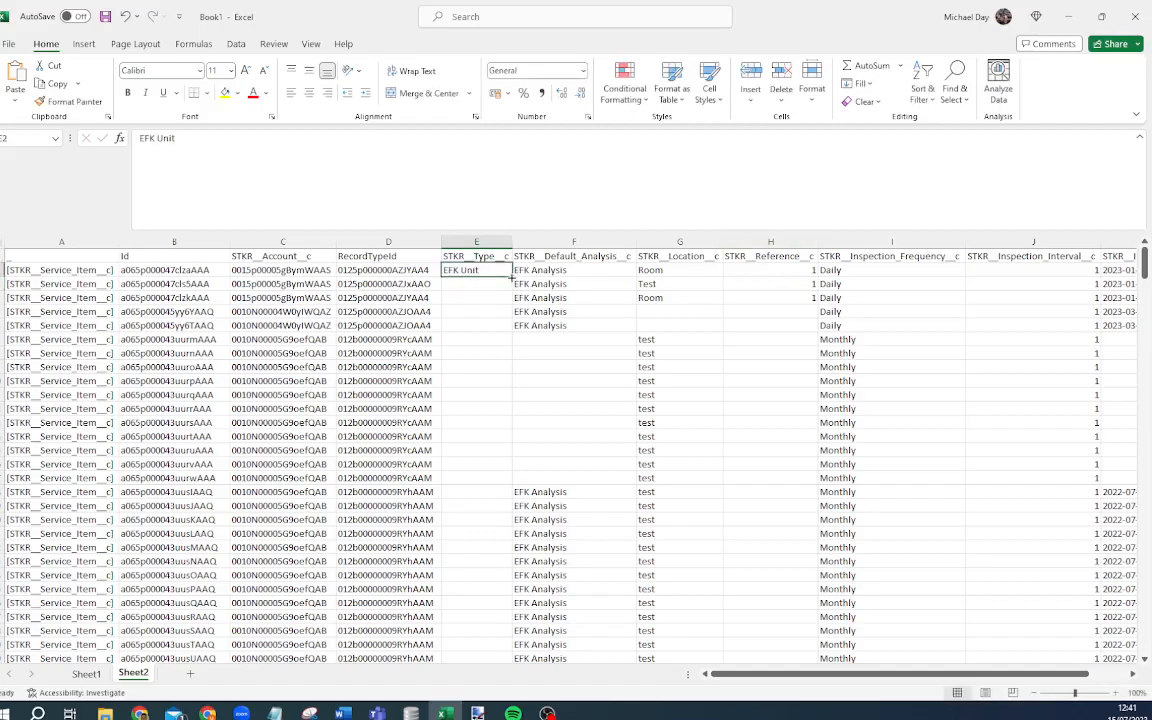
pyautogui.doubleClick(512, 280)
pyautogui.click(472, 318)
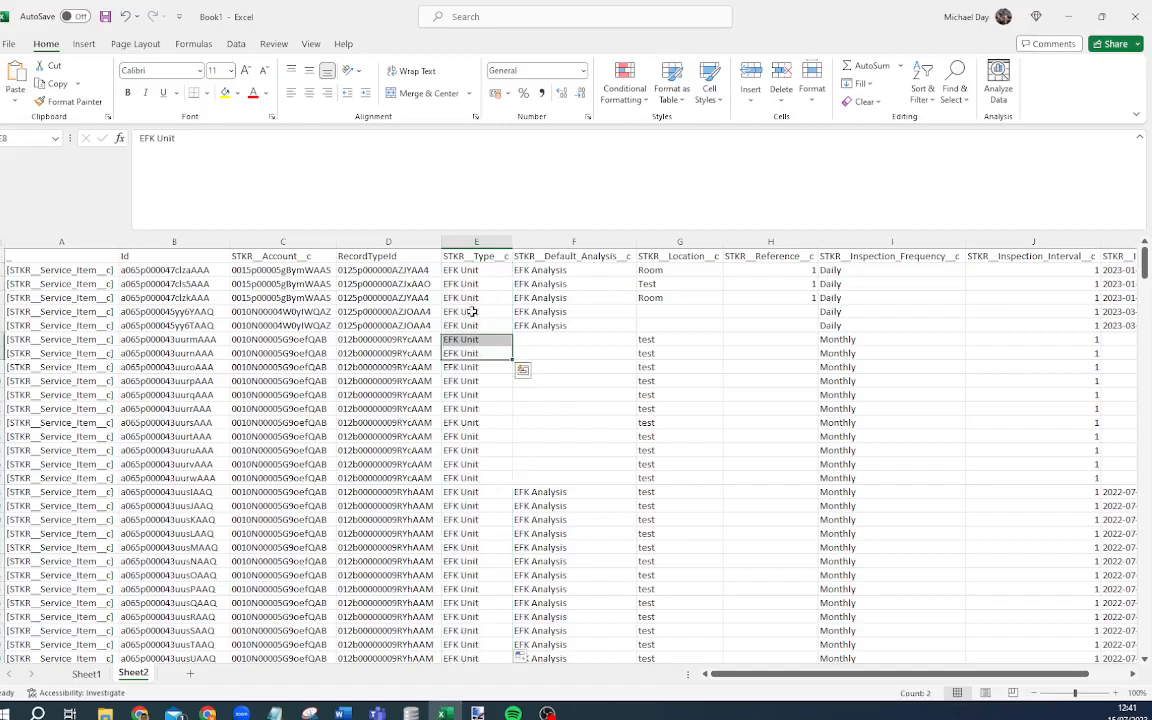
# Change the type in cell E16 to Room and fill it down through the remaining rows
pyautogui.click(487, 462)
pyautogui.write('Room')
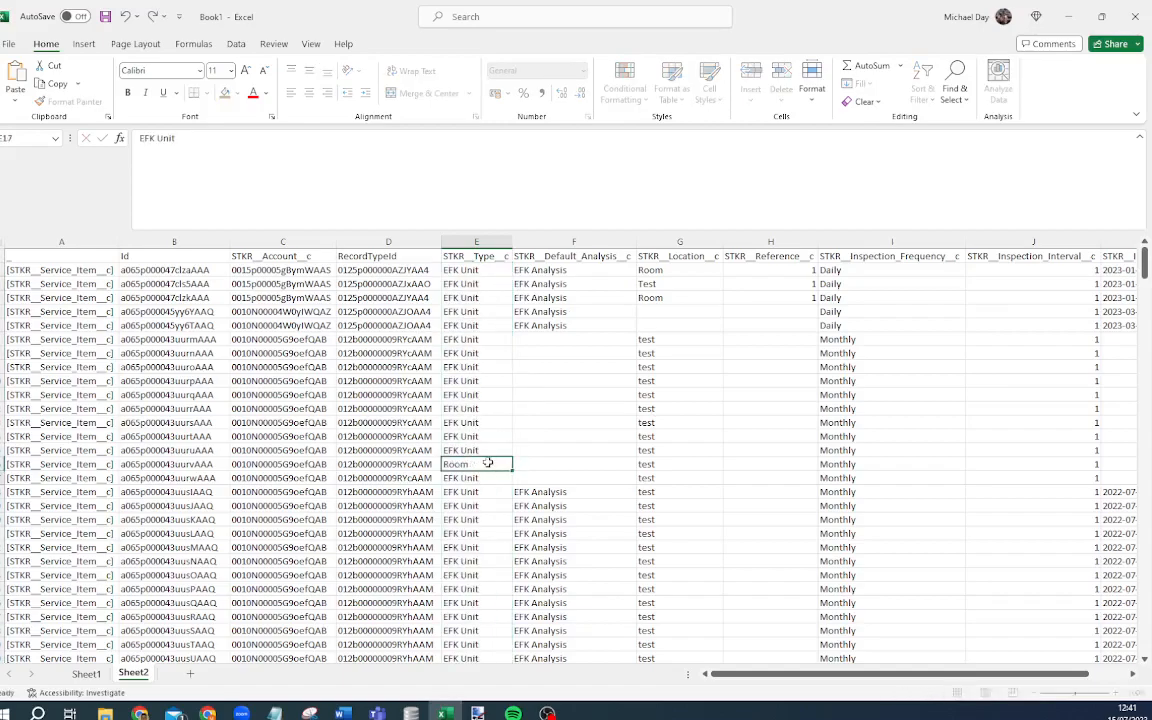
pyautogui.hotkey('ctrl', 'Return')
pyautogui.doubleClick(512, 470)
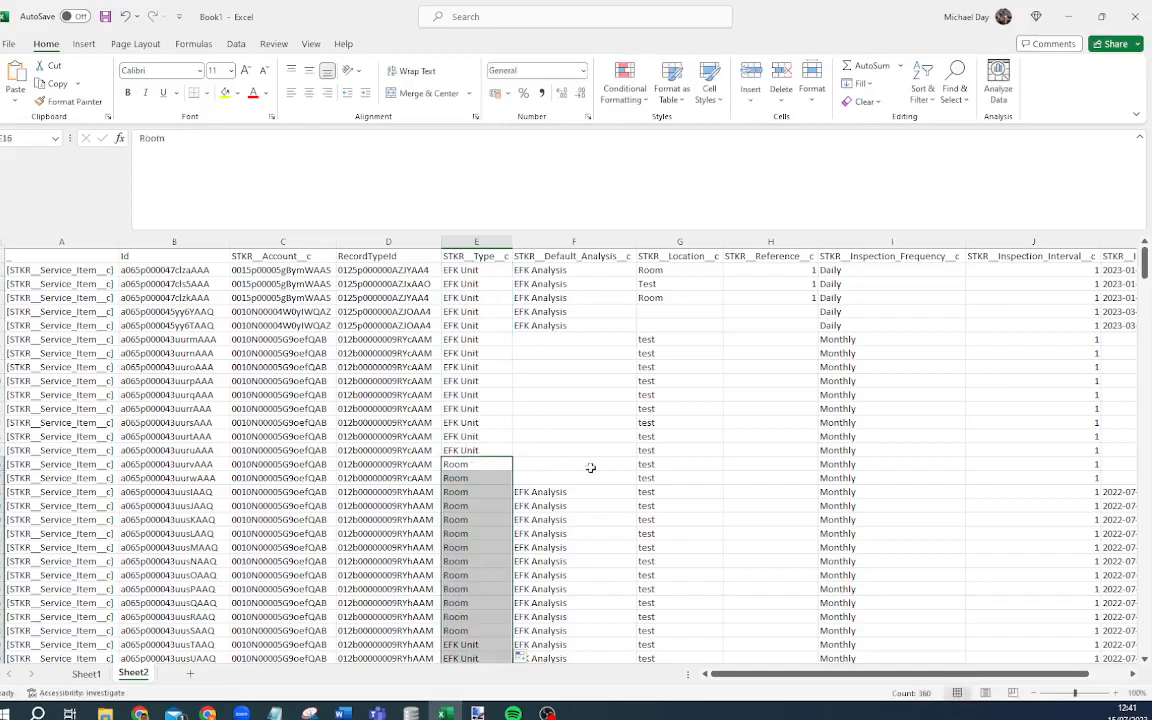
# Change the type in cell E87 to Something Else and fill it down to the last row
pyautogui.moveTo(1145, 262); pyautogui.dragTo(1146, 346)
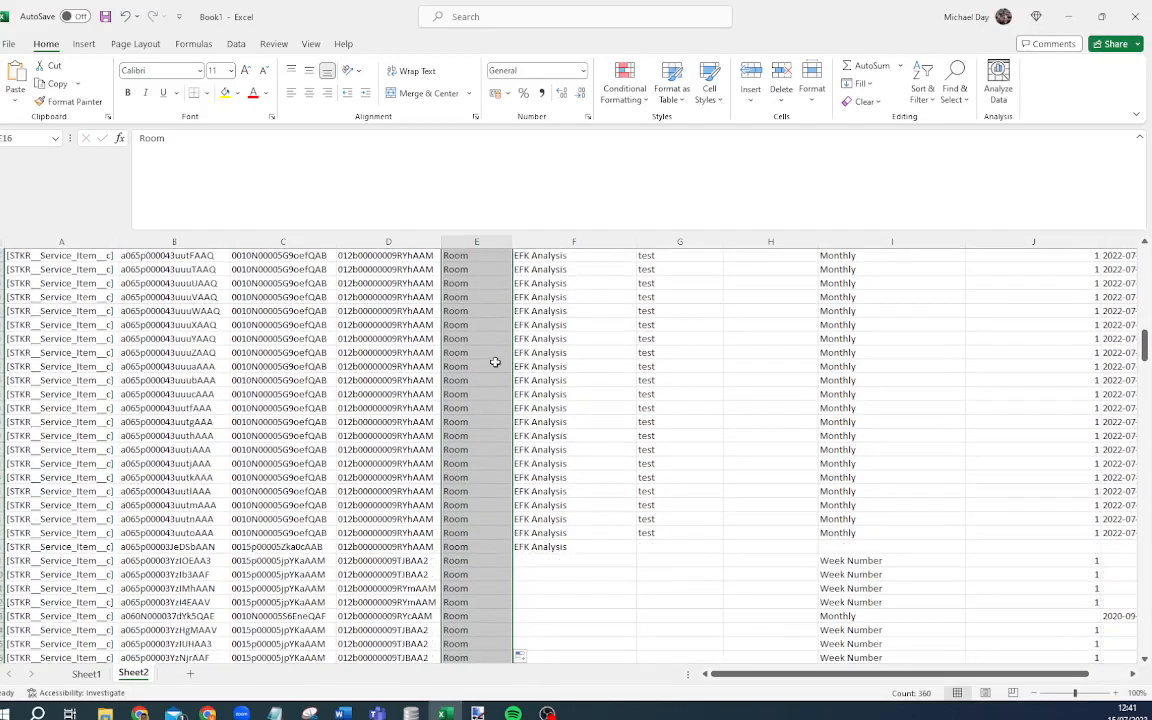
pyautogui.click(476, 394)
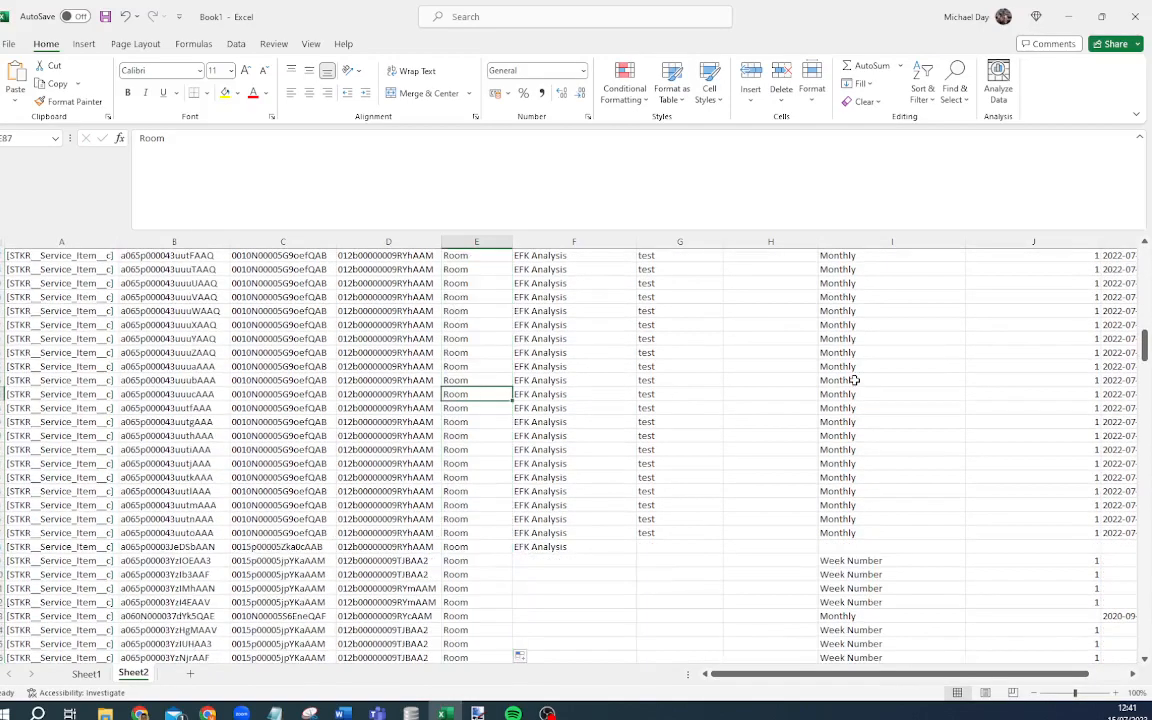
pyautogui.write('Something')
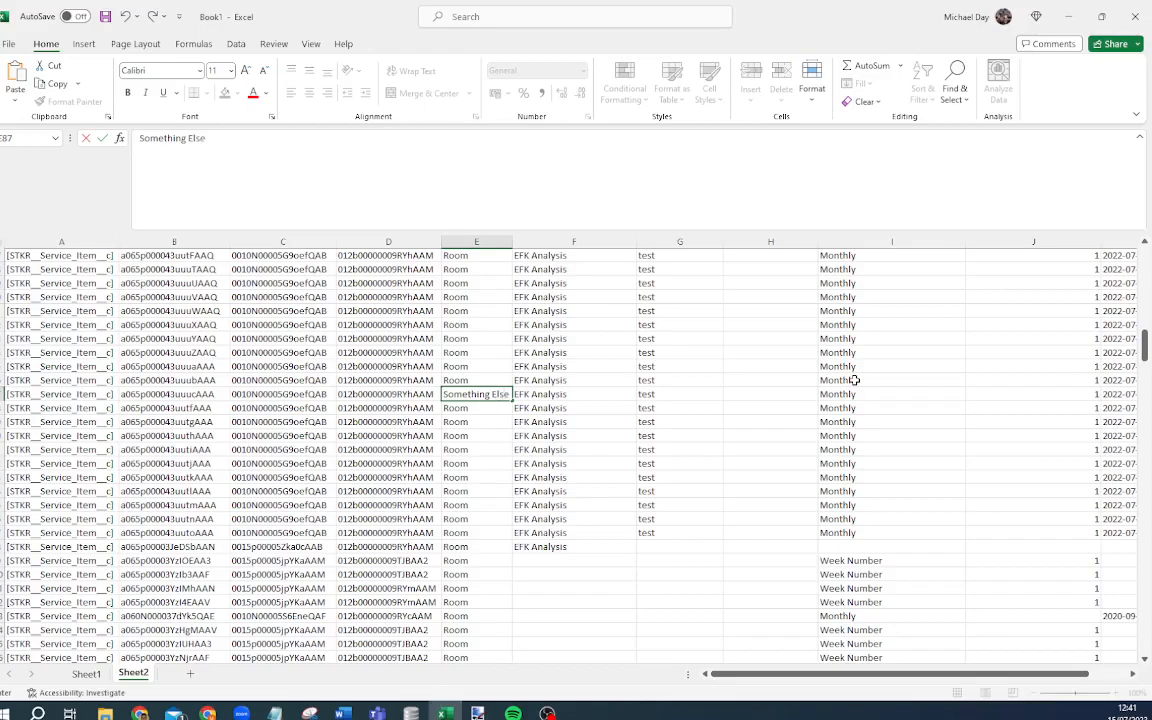
pyautogui.write(' Else')
pyautogui.hotkey('ctrl', 'Return')
pyautogui.hotkey('ctrl', 'shift', 'Down')
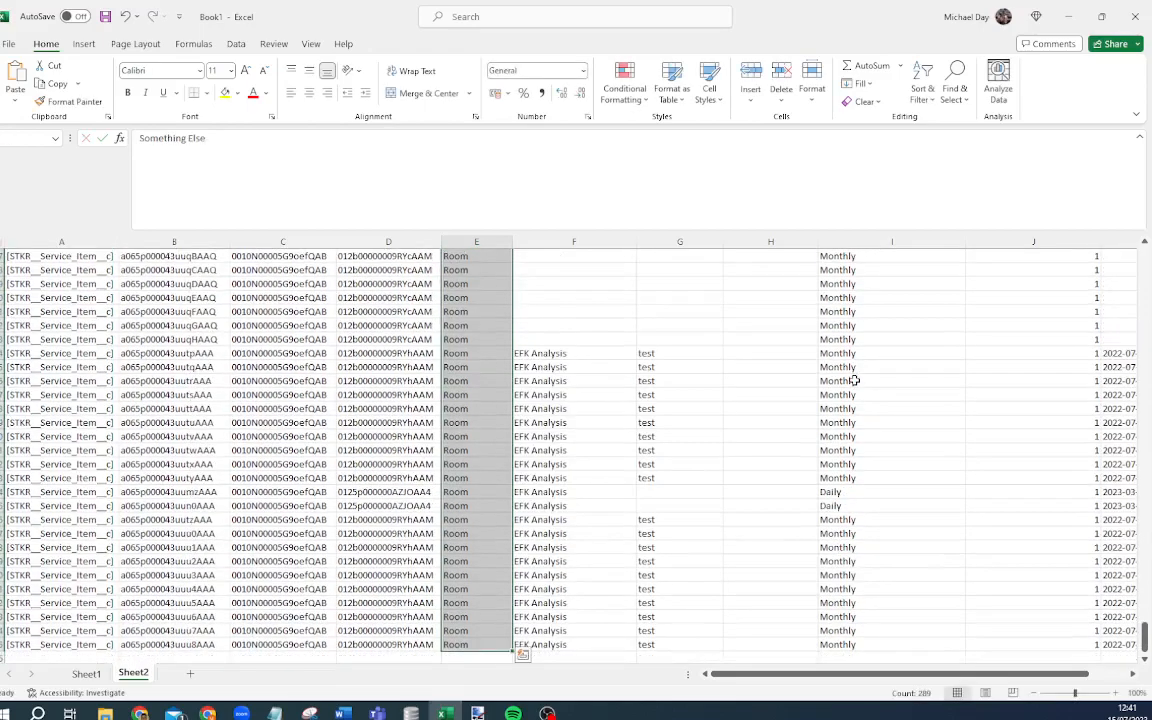
pyautogui.hotkey('ctrl', 'd')
pyautogui.press('Up')
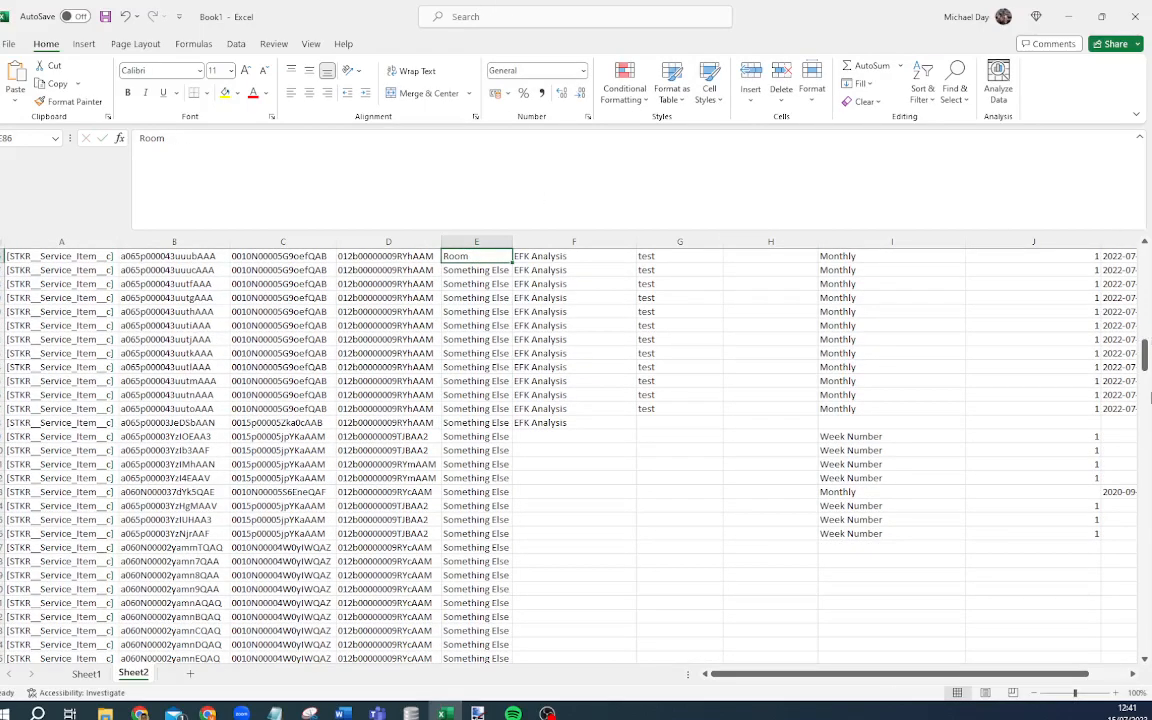
# Select the whole service item table on Sheet2, including its header row, and copy it
pyautogui.moveTo(1145, 355); pyautogui.dragTo(1144, 256)
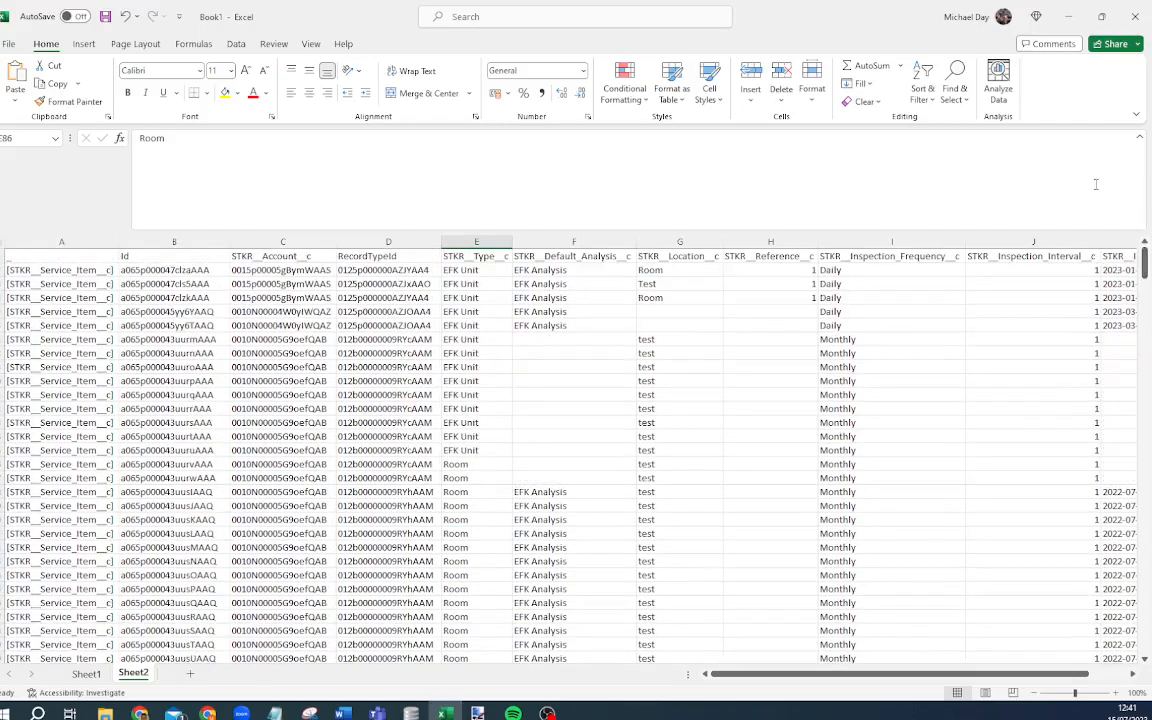
pyautogui.click(72, 243)
pyautogui.hotkey('ctrl', 'shift', 'Down')
pyautogui.hotkey('ctrl', 'shift', 'Right')
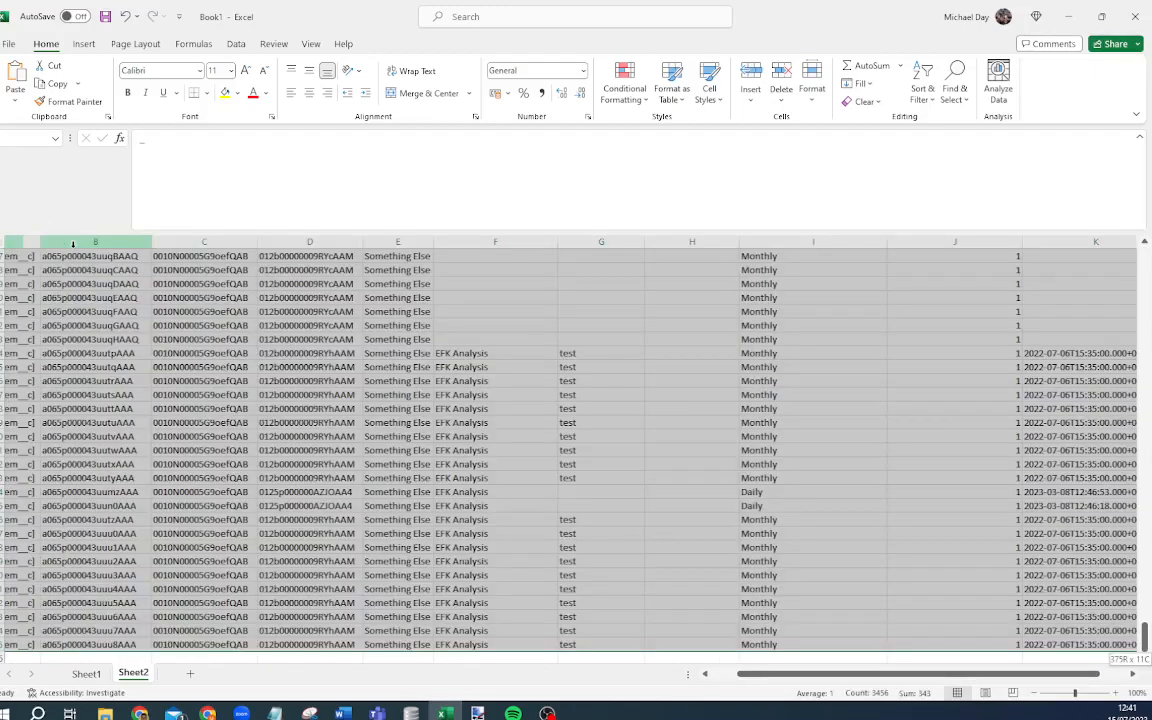
pyautogui.hotkey('ctrl', 'c')
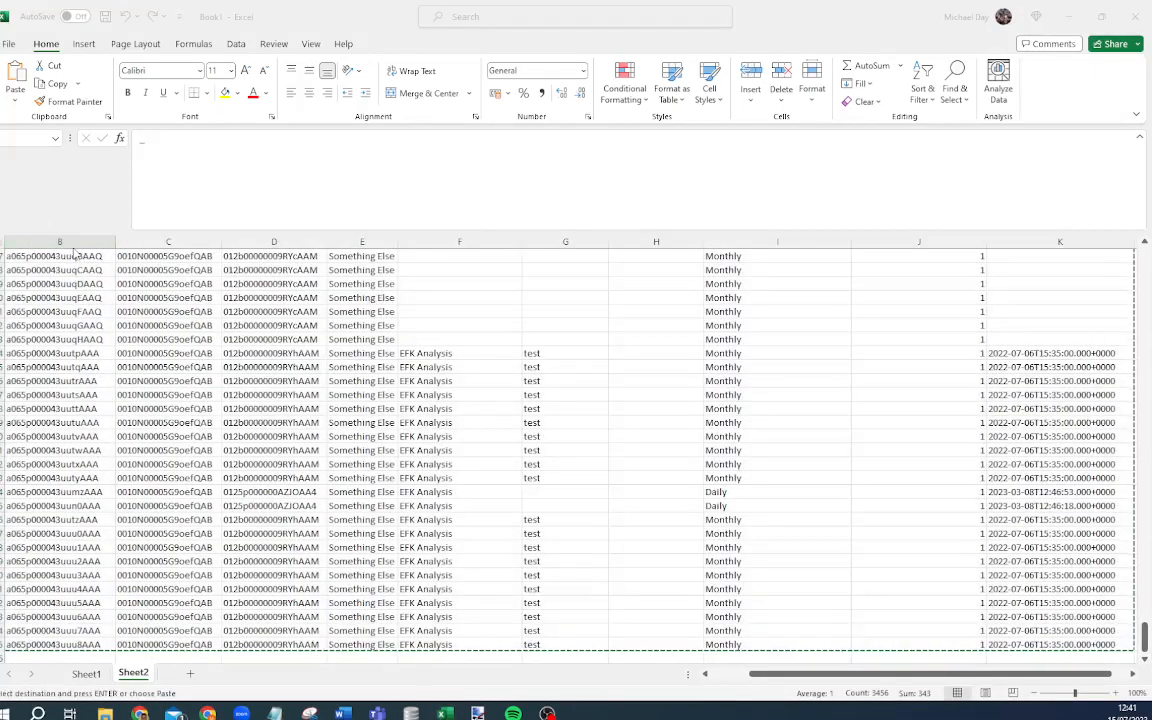
# Switch to Chrome, open Salesforce inspector's Data Import page, and set the import action to Update
pyautogui.hotkey('alt', 'Tab')
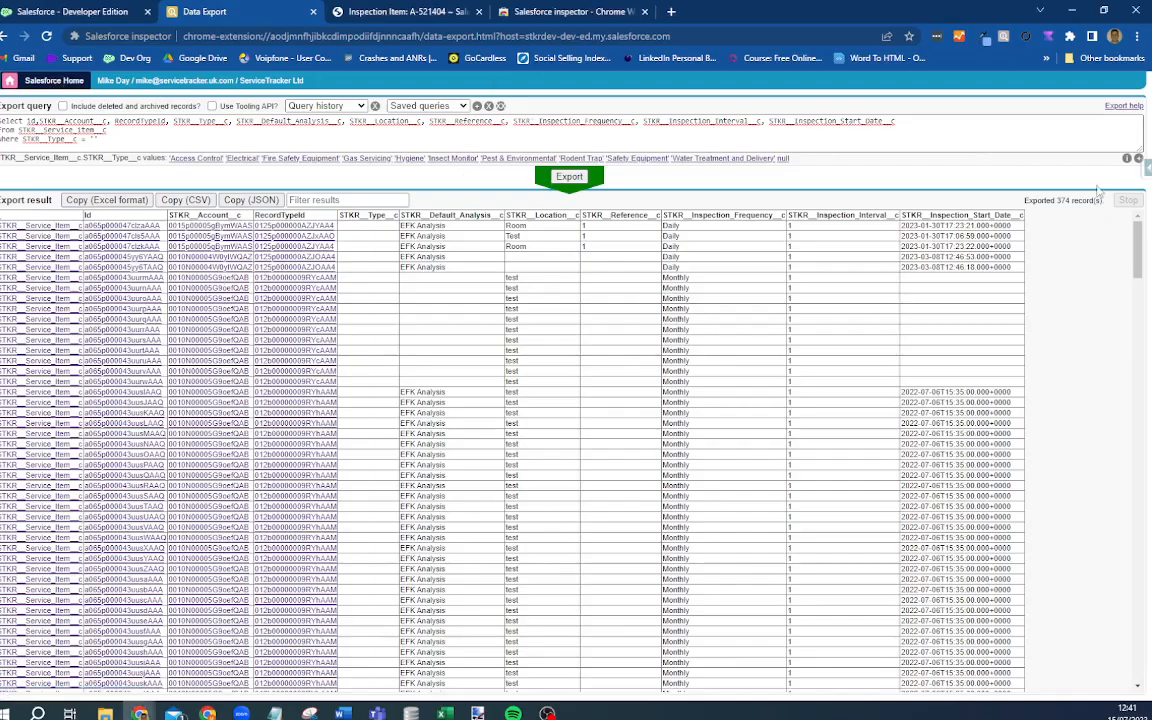
pyautogui.click(1146, 167)
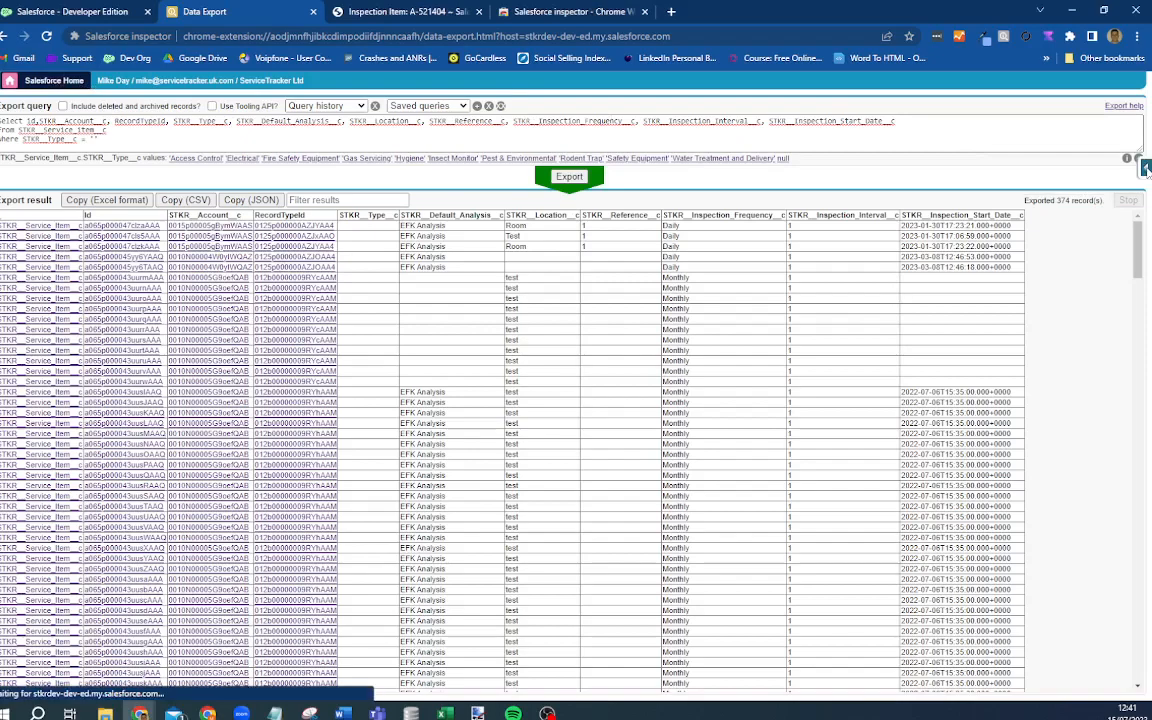
pyautogui.click(1040, 424)
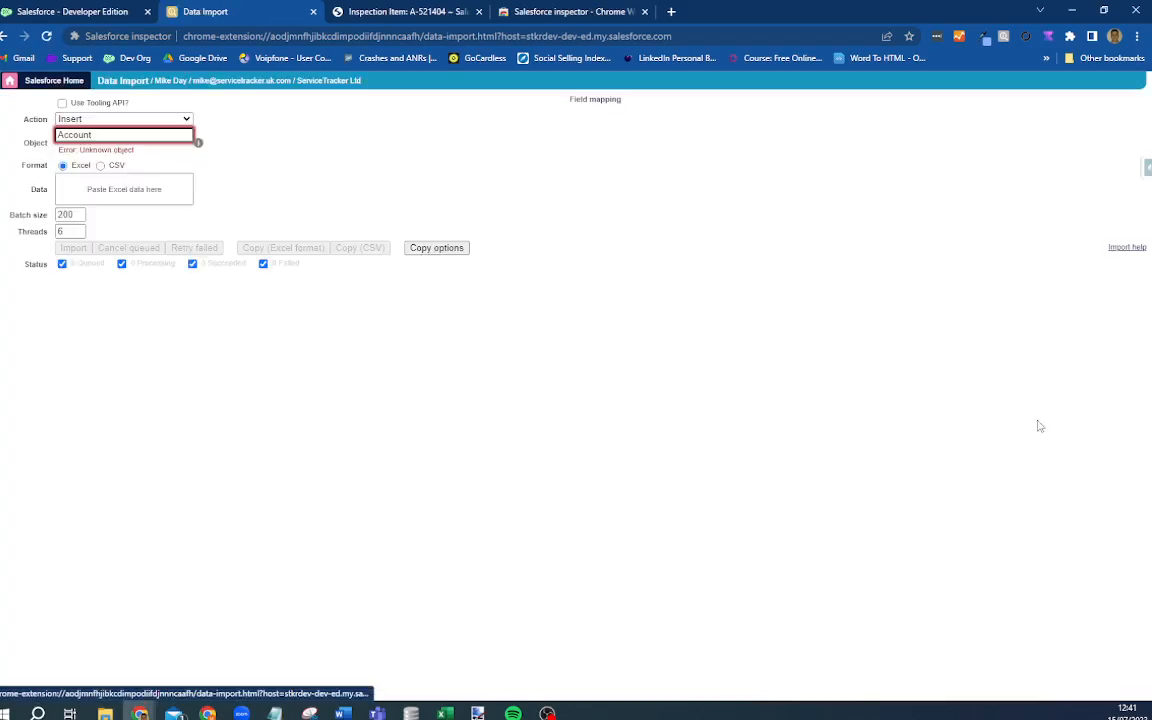
pyautogui.click(85, 119)
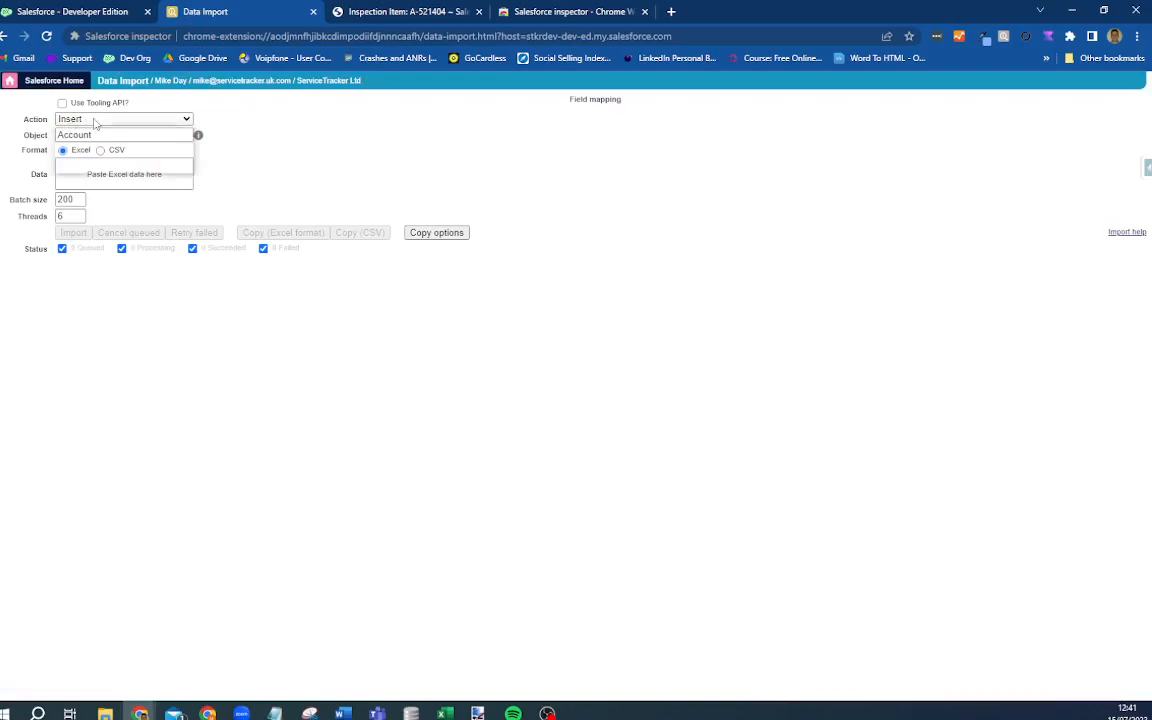
pyautogui.click(95, 140)
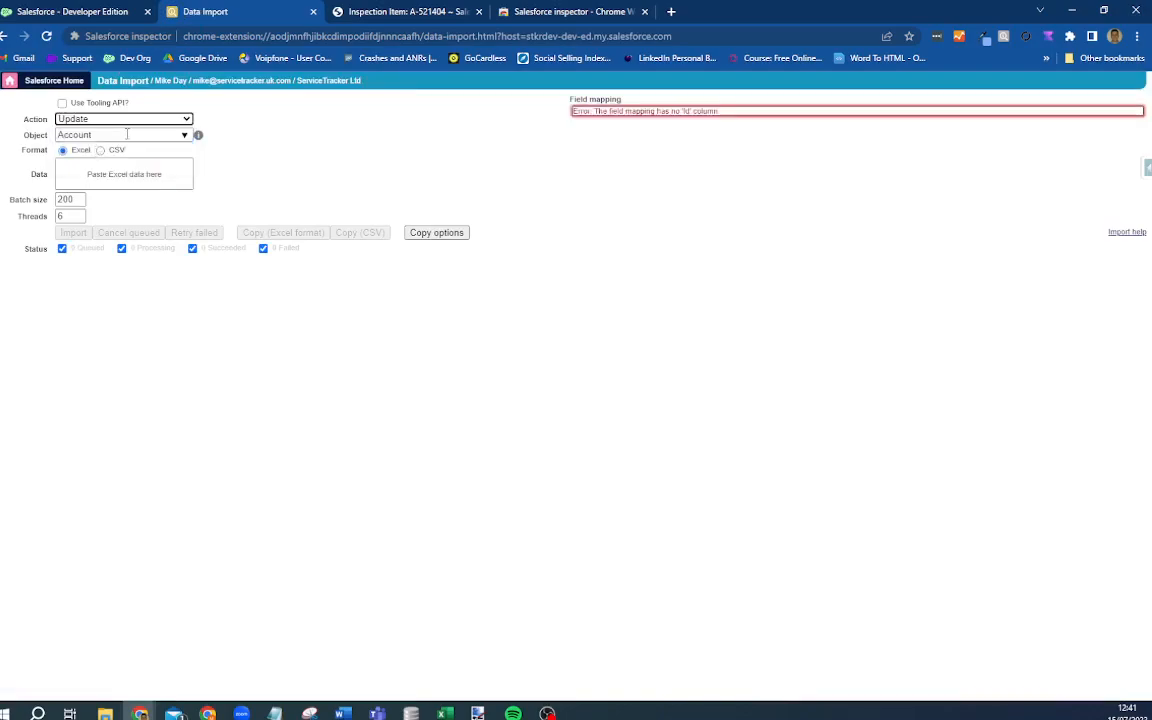
# Set the import object to STKR__Service_Item__c and paste the copied Excel data into the import
pyautogui.doubleClick(75, 134)
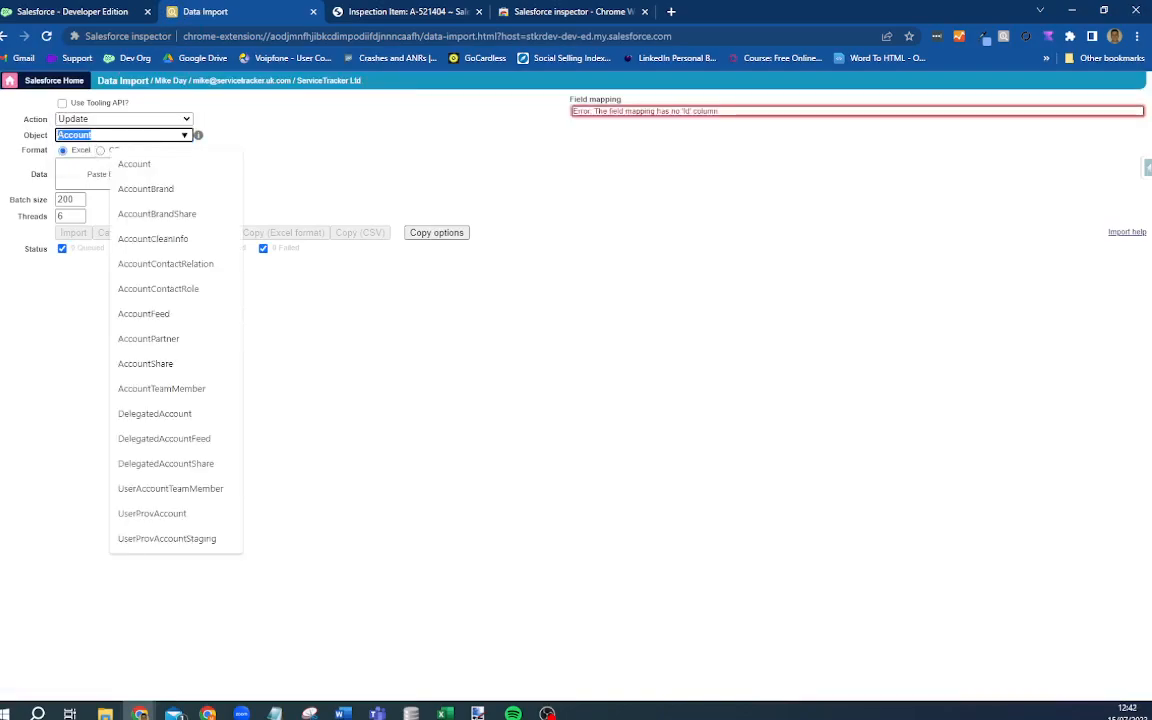
pyautogui.write('ser')
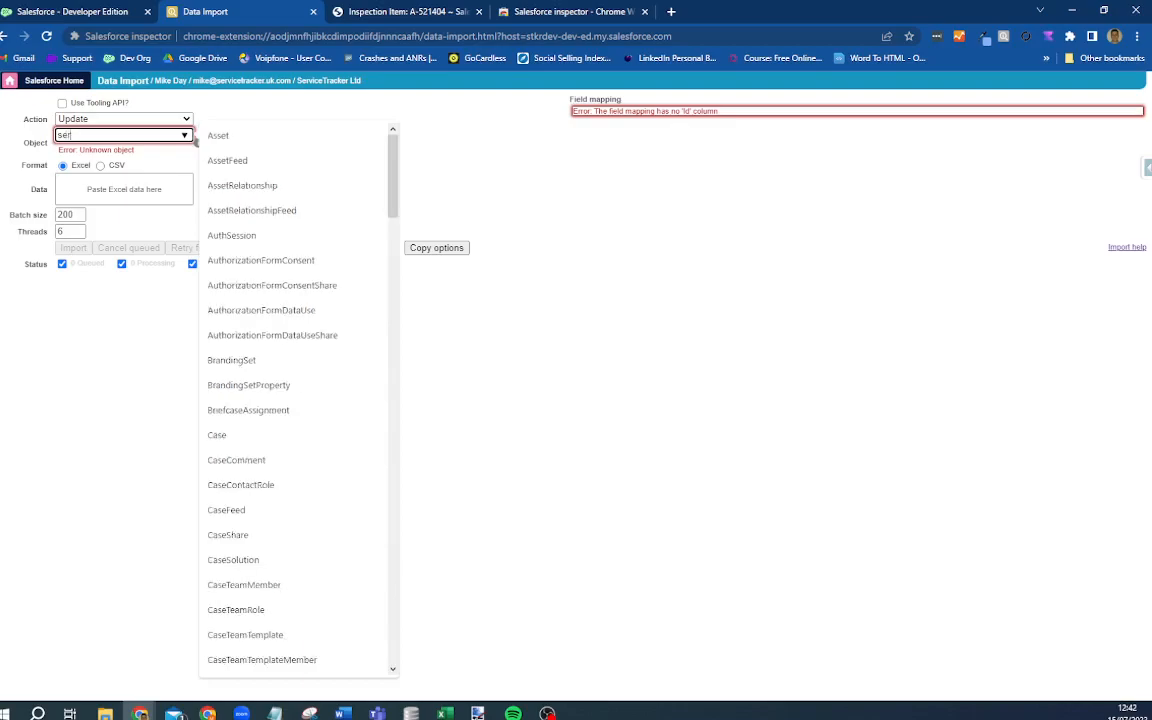
pyautogui.write('vice_item')
pyautogui.click(162, 188)
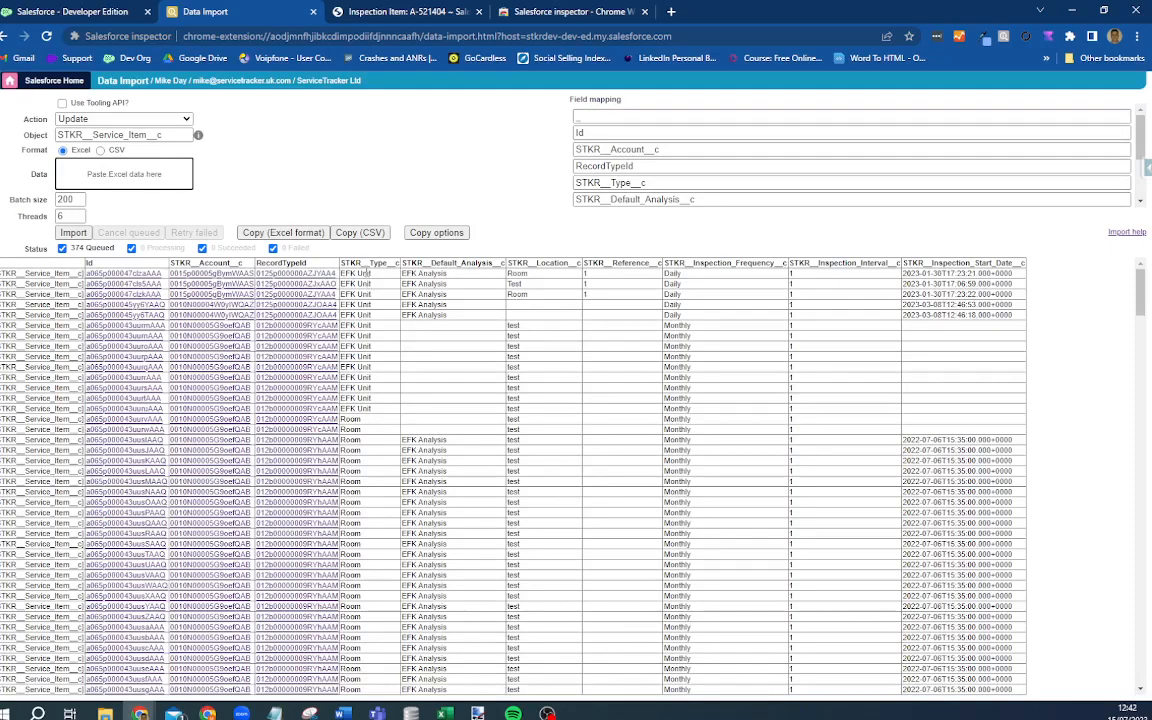
# Review the queued rows' new types, the field mapping from Id to STKR__Default_Analysis__c, and the import's object name
pyautogui.scroll(-5, 380, 416)
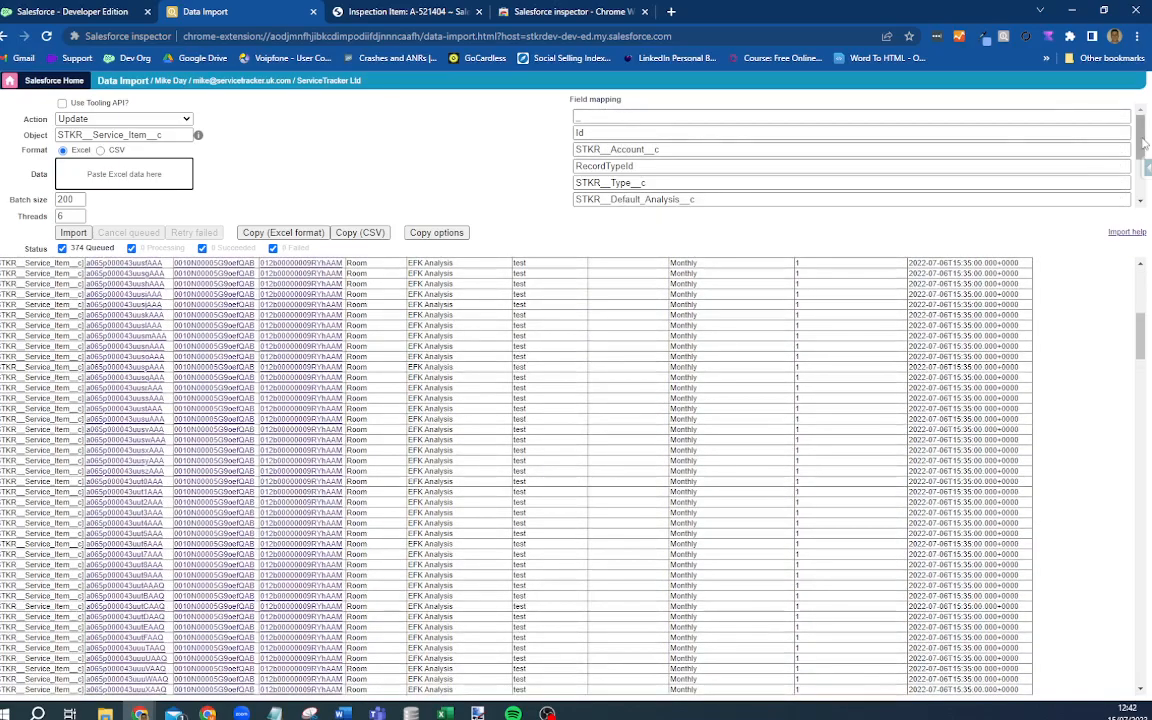
pyautogui.moveTo(1140, 135); pyautogui.dragTo(1140, 212)
pyautogui.moveTo(1140, 165); pyautogui.dragTo(1025, 85)
pyautogui.click(608, 134)
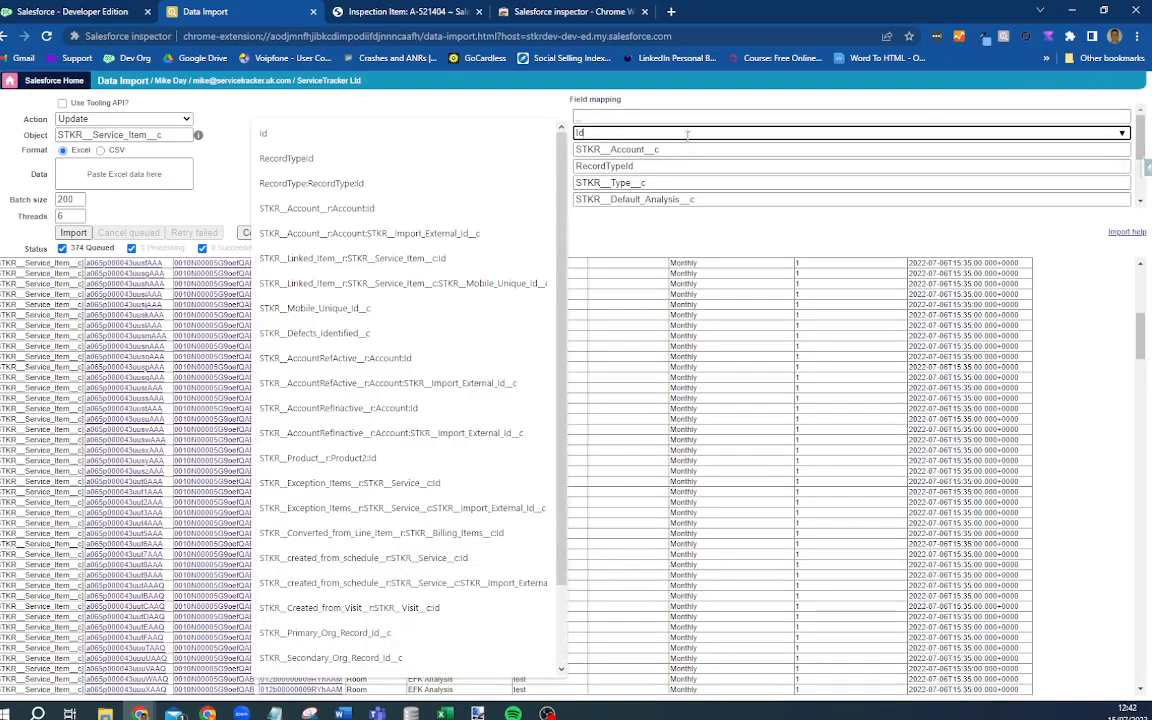
pyautogui.click(702, 151)
pyautogui.click(634, 167)
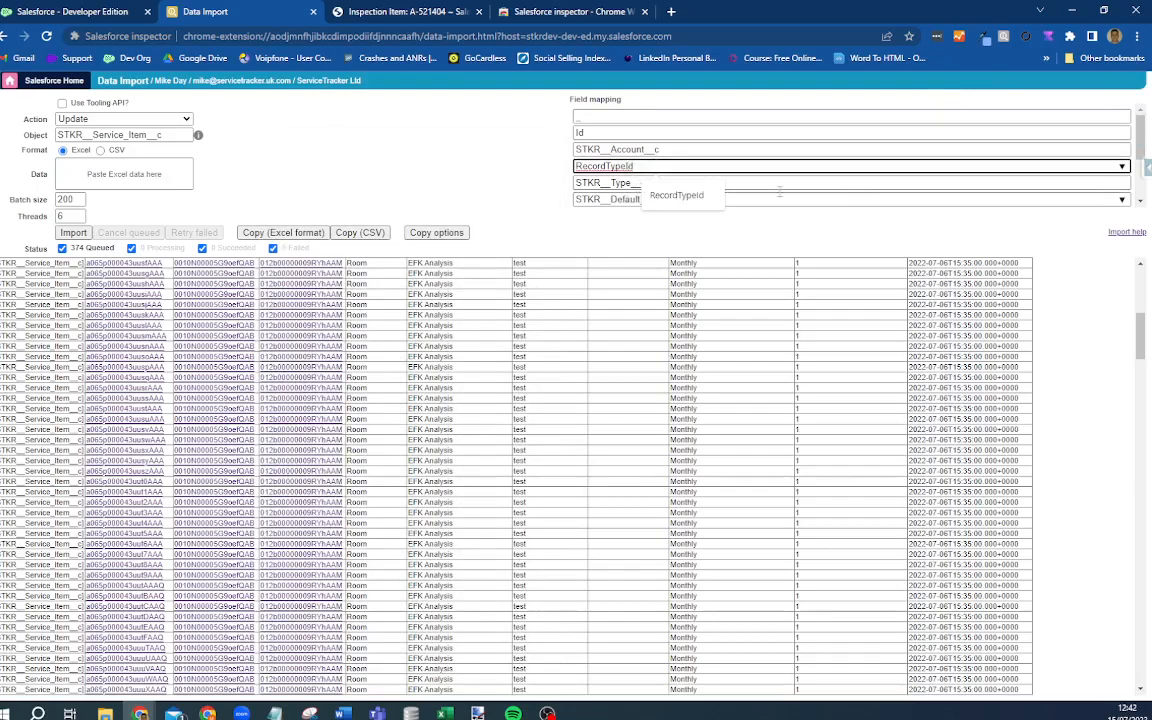
pyautogui.click(886, 199)
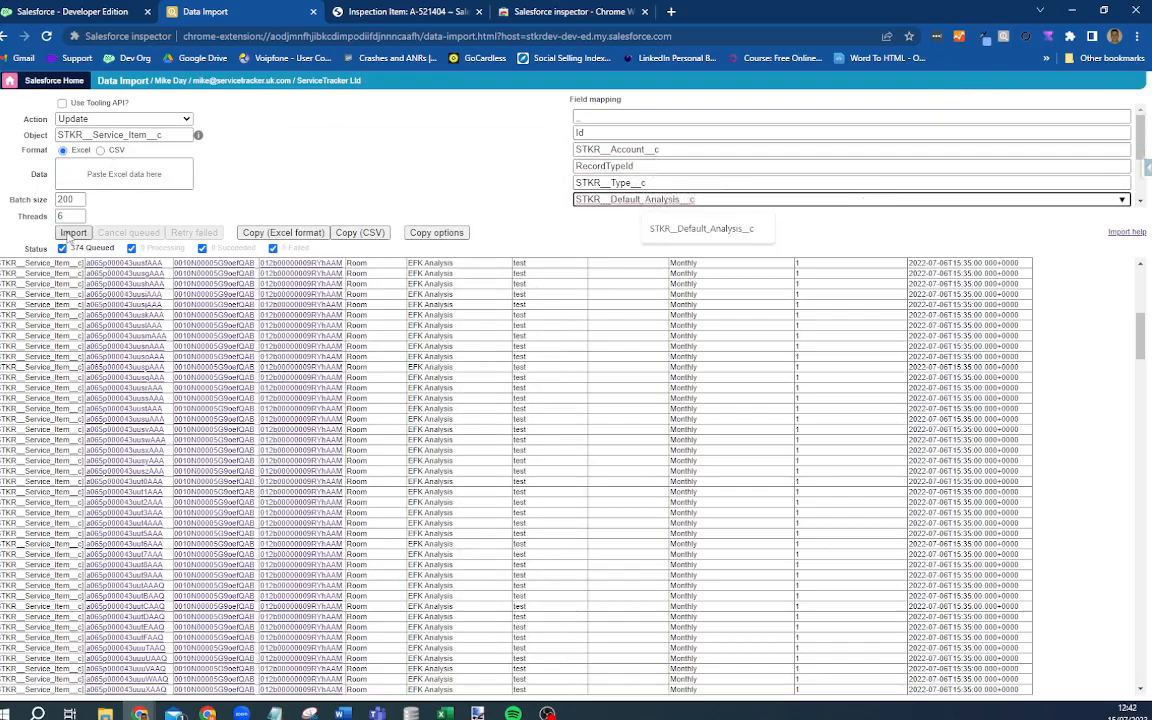
pyautogui.scroll(-3, 360, 300)
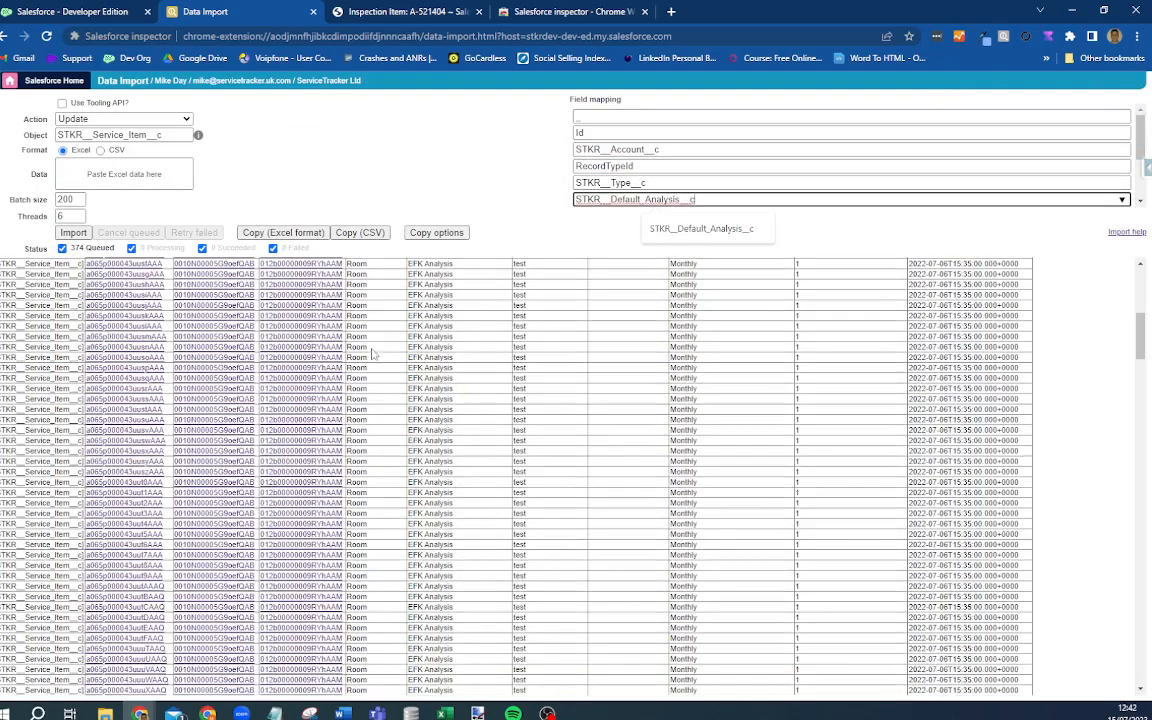
pyautogui.scroll(-2, 370, 323)
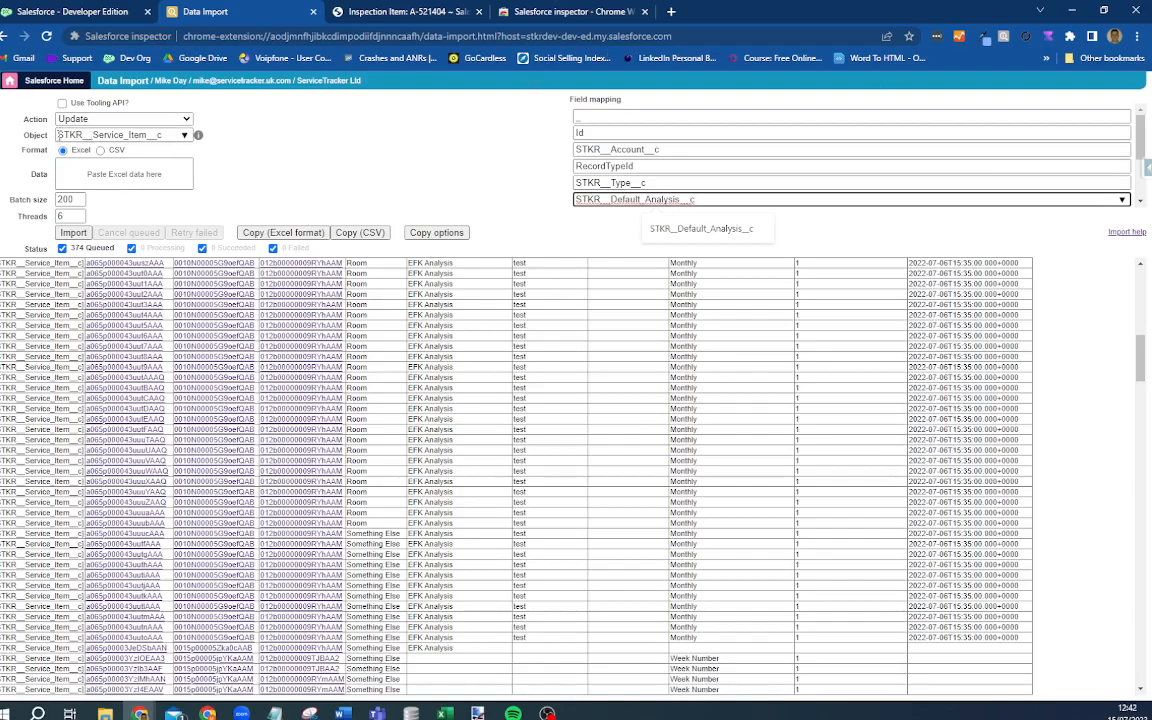
pyautogui.moveTo(58, 134); pyautogui.dragTo(150, 136)
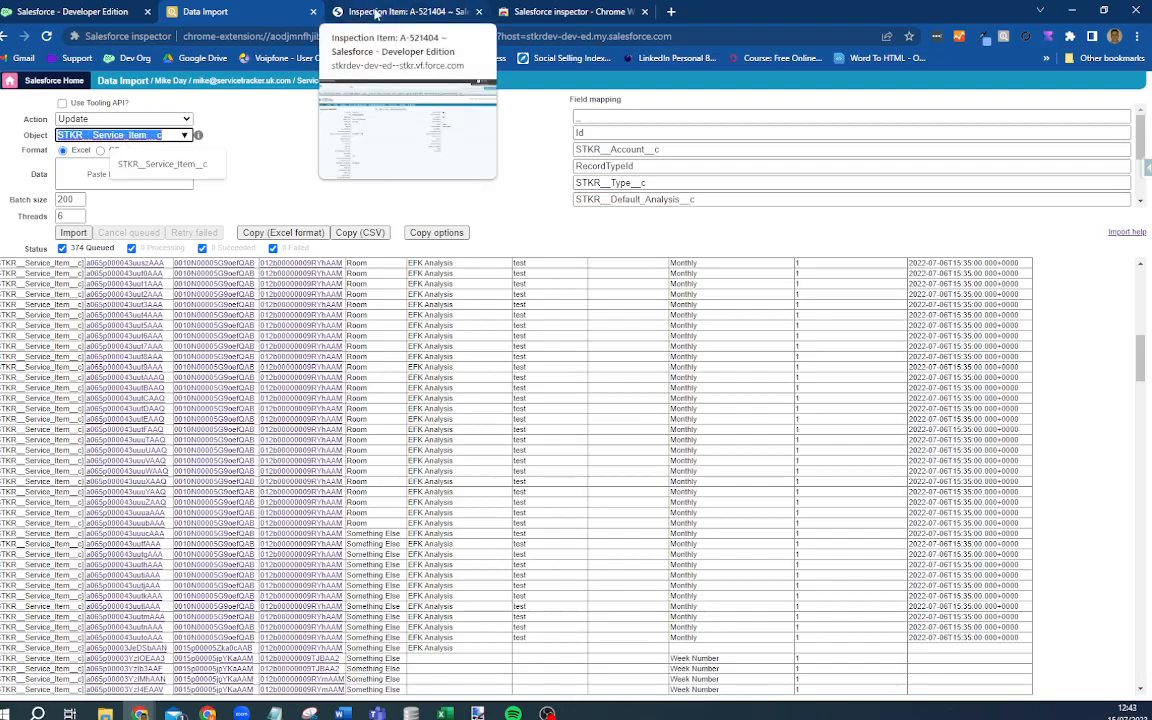
# Return to the A-521404 inspection item page and open the list of all Salesforce tabs
pyautogui.click(375, 11)
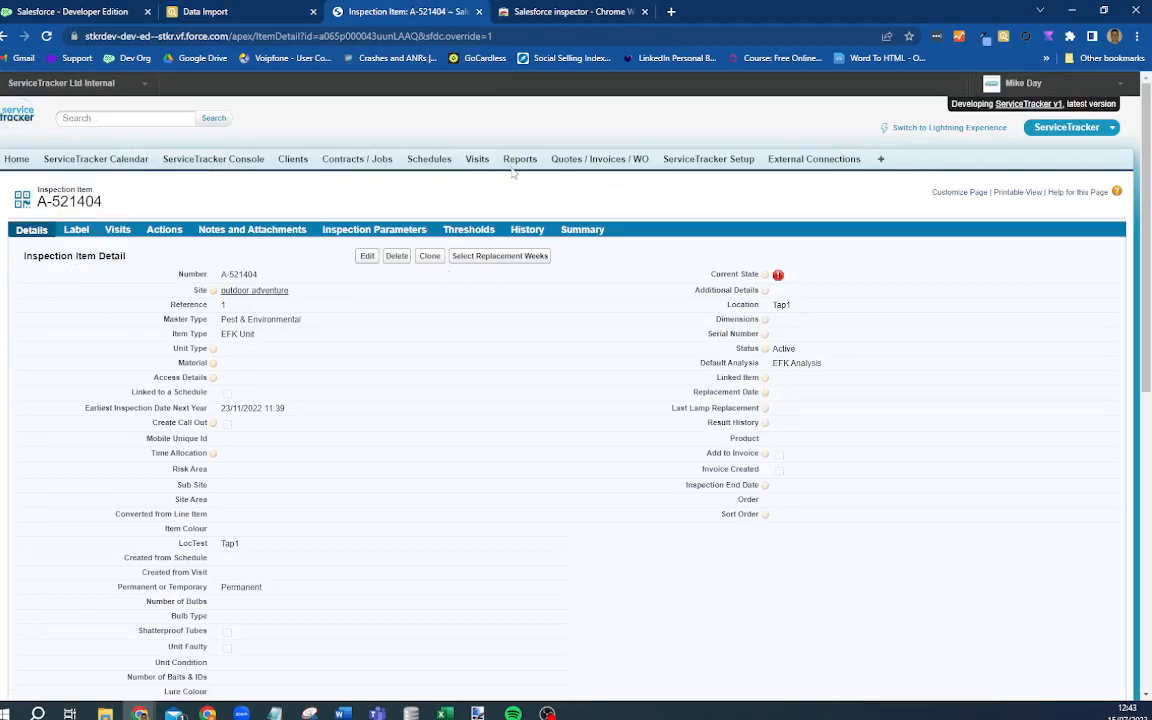
pyautogui.click(45, 37)
pyautogui.click(880, 159)
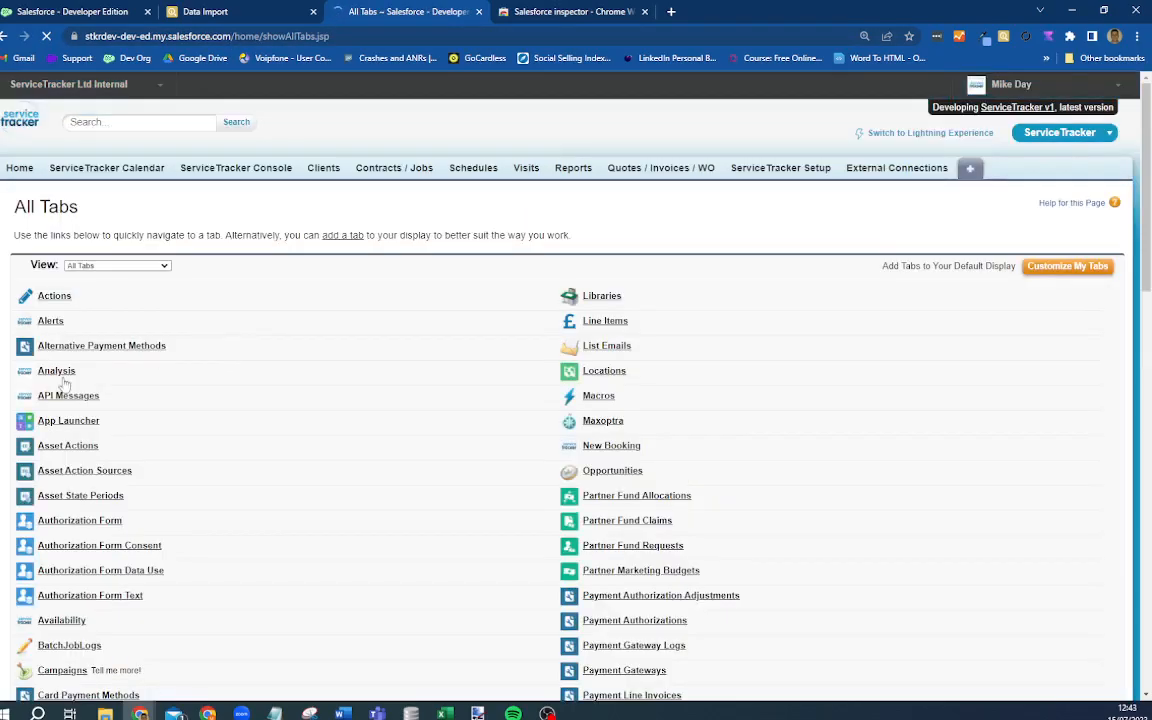
# Open the Inspection Items home page from the tab list and open Salesforce inspector to look up its object name
pyautogui.scroll(-10, 104, 640)
pyautogui.scroll(-3, 104, 640)
pyautogui.click(73, 559)
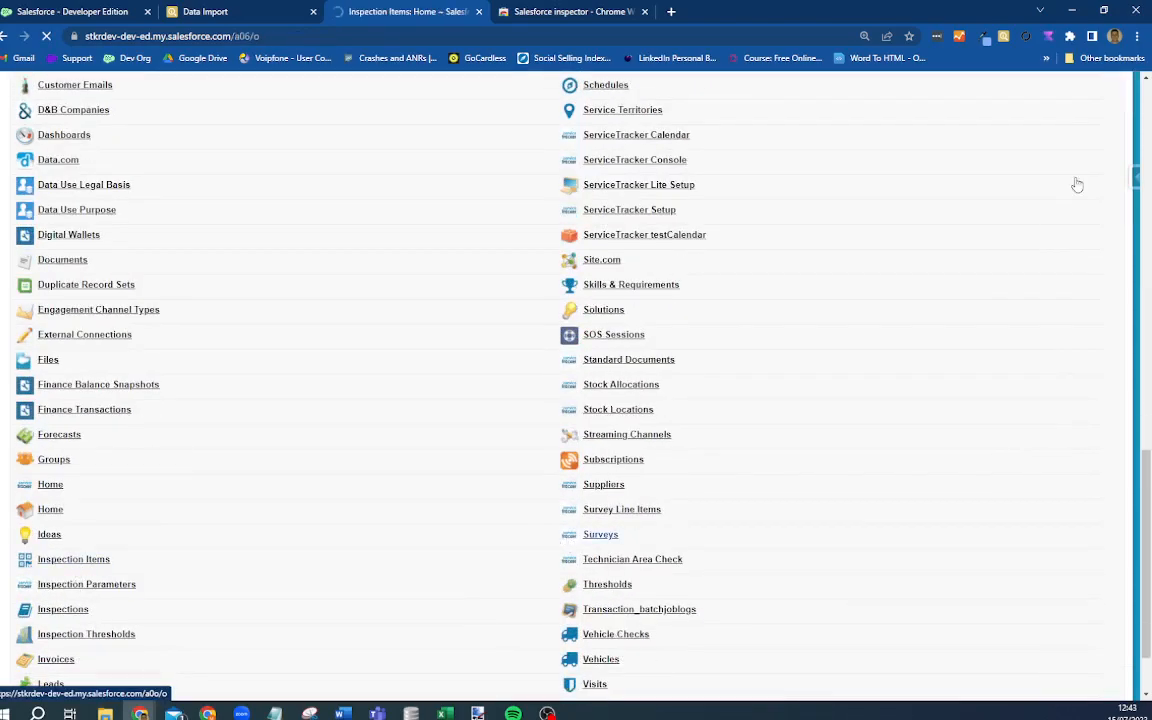
pyautogui.click(1134, 178)
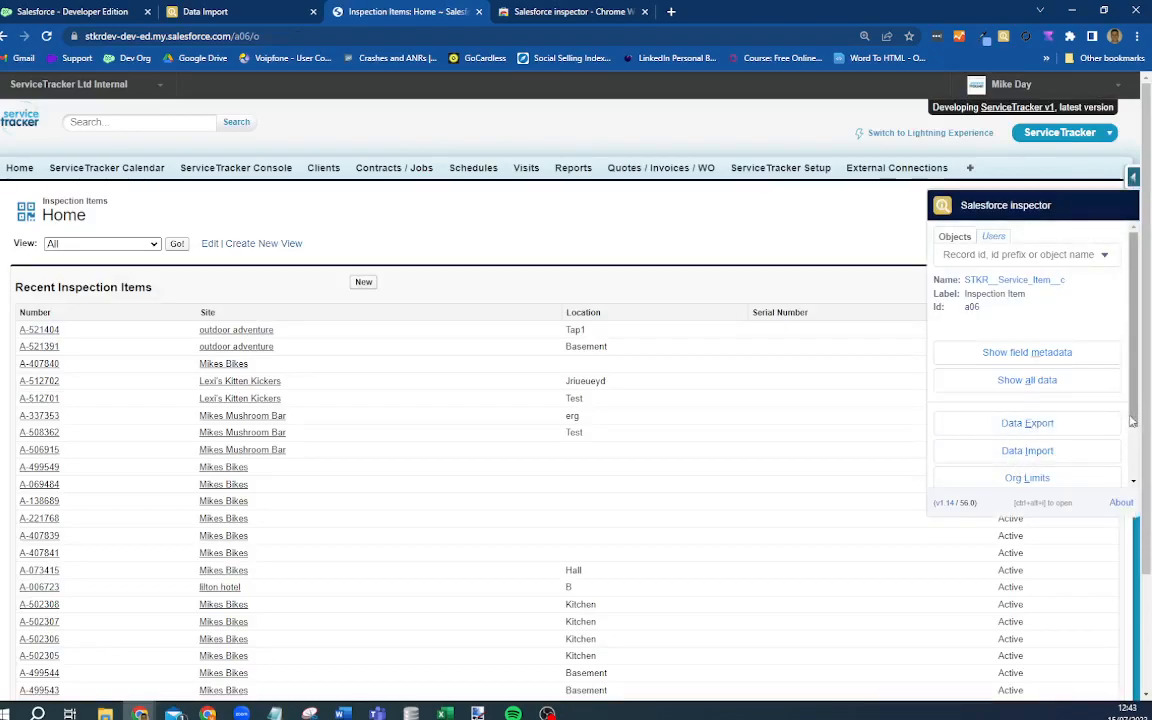
# Try to show the field metadata for the inspection item object, and return to the Salesforce inspector pop-up
pyautogui.click(1015, 357)
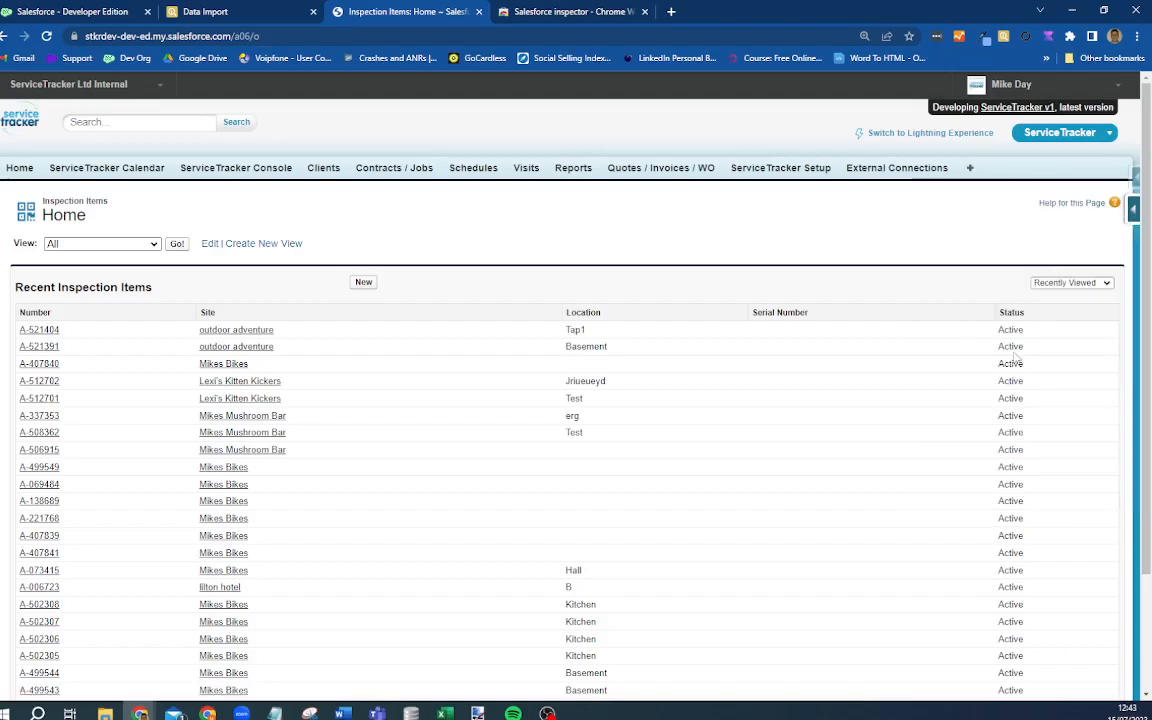
pyautogui.click(1133, 208)
pyautogui.click(1134, 177)
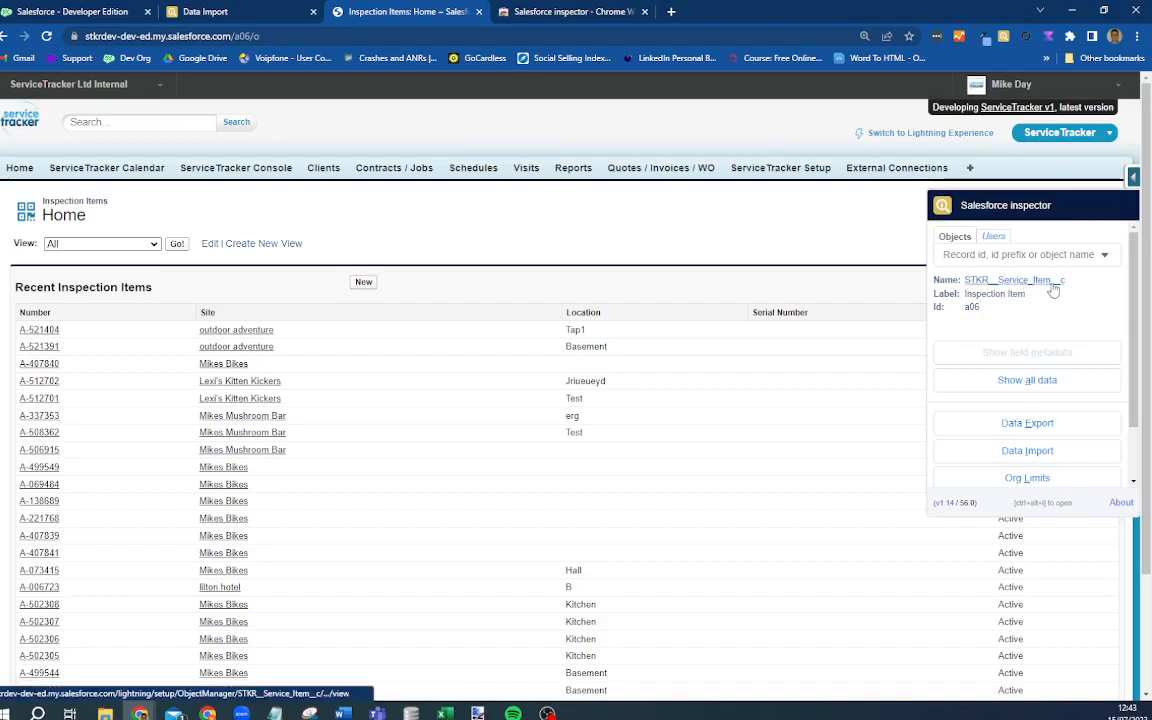
# Browse the available object names in Salesforce inspector and close the list without choosing one
pyautogui.click(1104, 254)
pyautogui.scroll(-5, 1106, 321)
pyautogui.moveTo(1104, 318); pyautogui.dragTo(1099, 275)
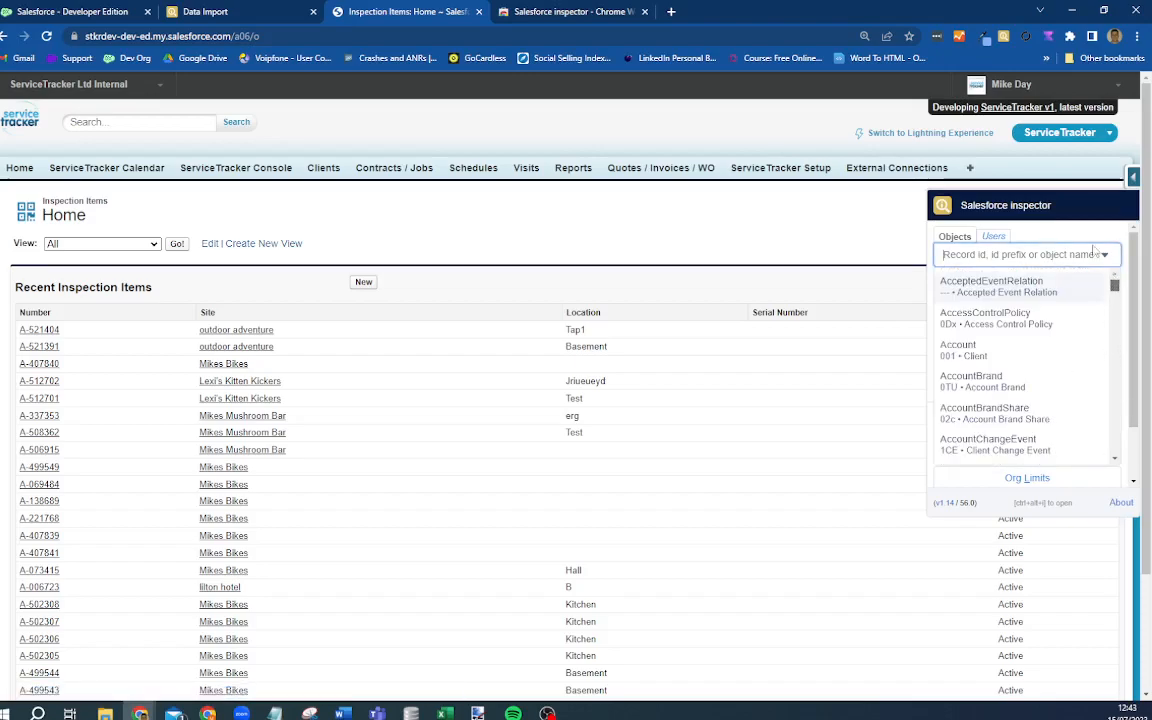
pyautogui.click(1013, 210)
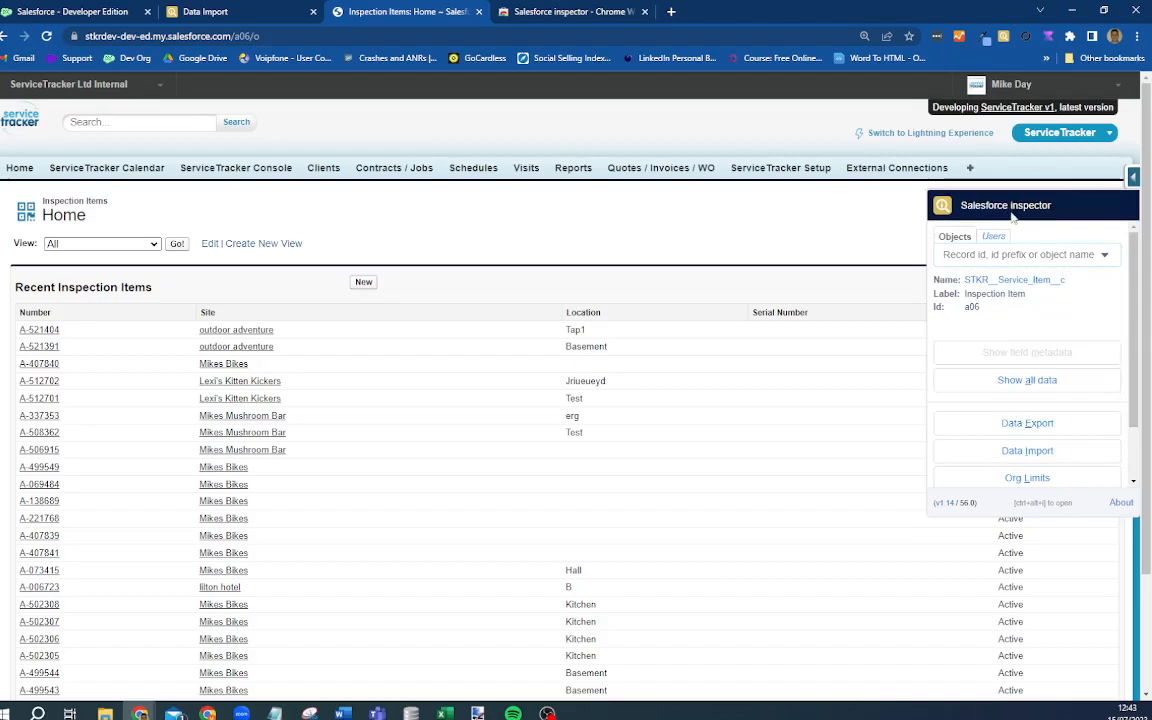